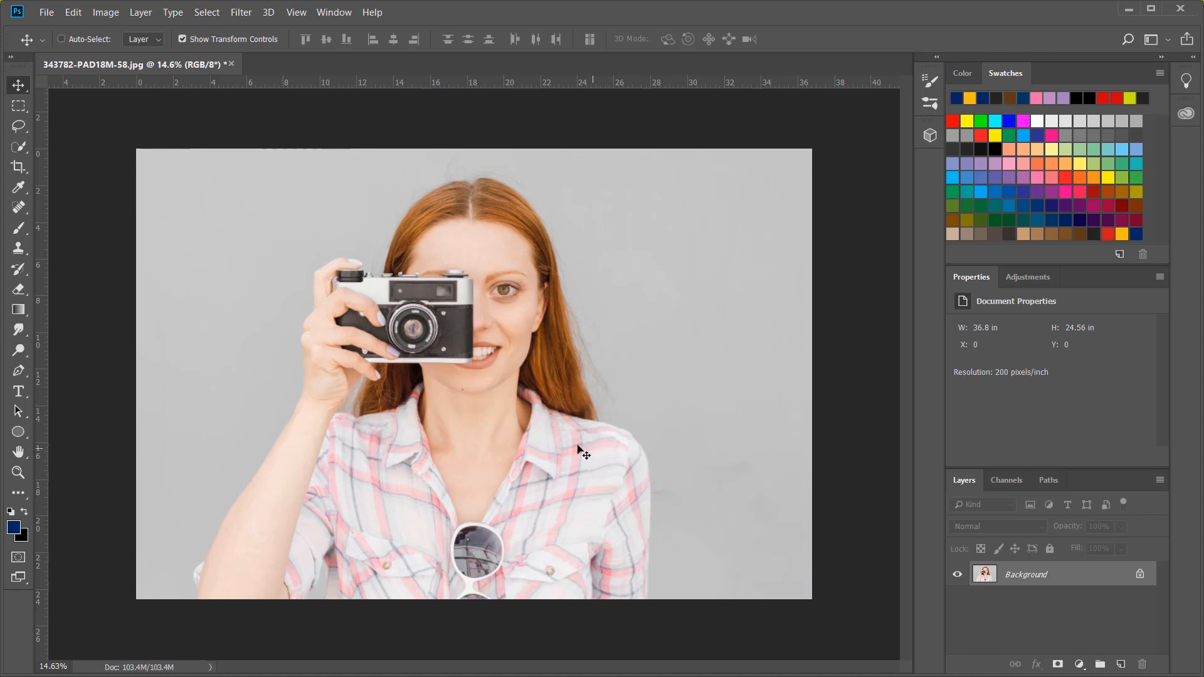
# - Trace a Pen tool path up the outer edge of the raised forearm, from the image's bottom edge to the wrist
pyautogui.click(18, 371)
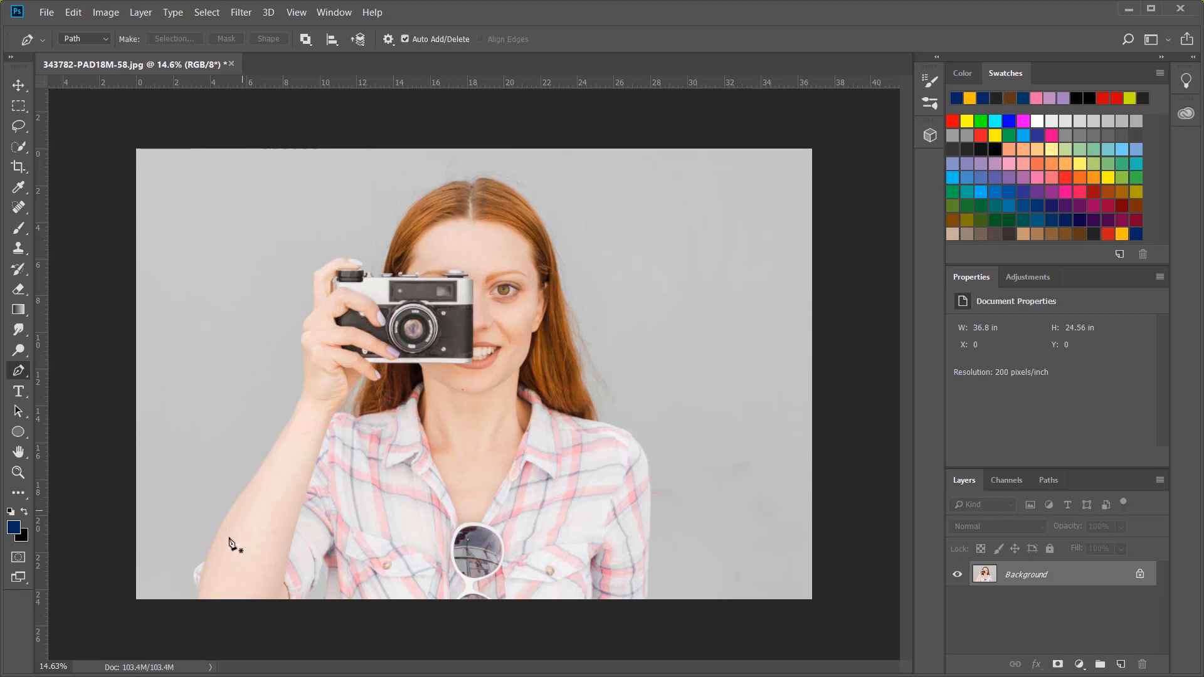
pyautogui.hotkey('ctrl', 'space')
pyautogui.moveTo(211, 562); pyautogui.dragTo(333, 435)
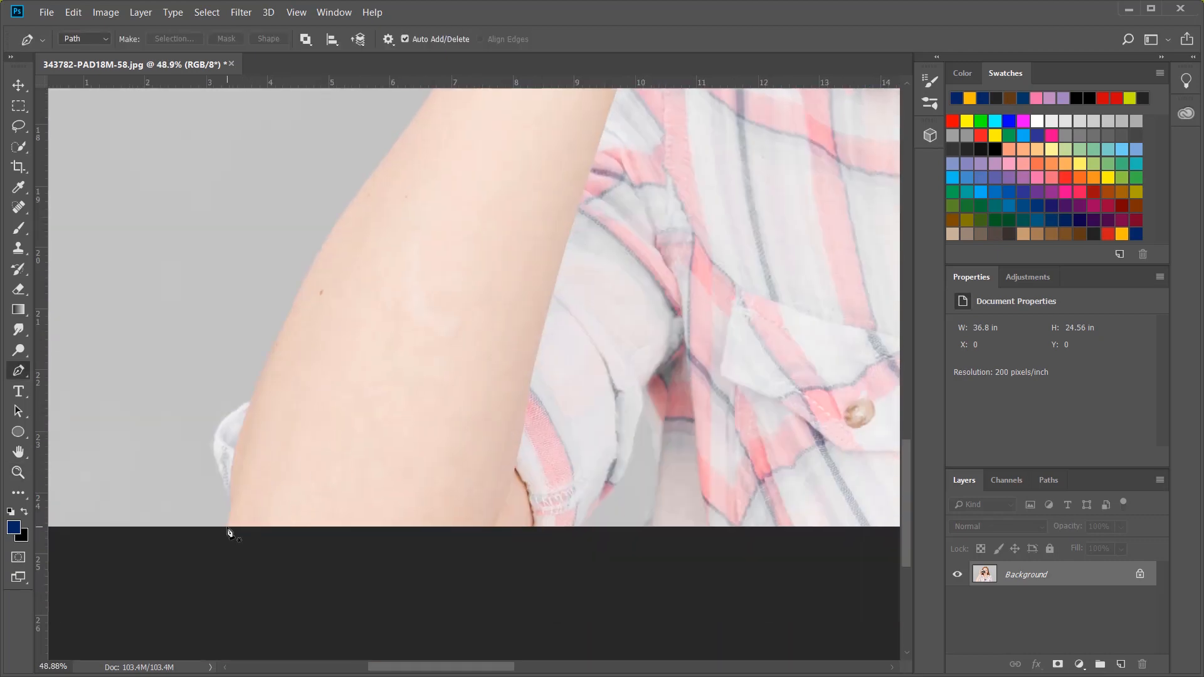
pyautogui.moveTo(227, 526); pyautogui.dragTo(230, 497)
pyautogui.moveTo(248, 414); pyautogui.dragTo(258, 402)
pyautogui.moveTo(309, 272); pyautogui.dragTo(330, 541)
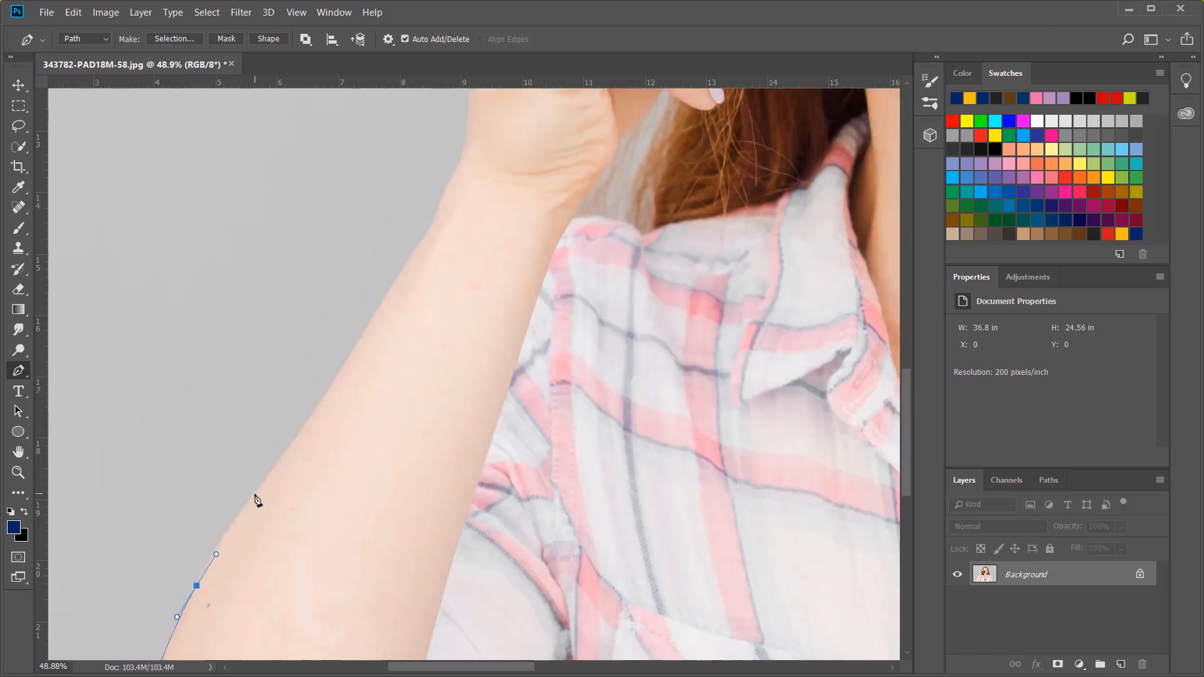
pyautogui.moveTo(254, 494); pyautogui.dragTo(280, 459)
pyautogui.moveTo(339, 376); pyautogui.dragTo(396, 574)
pyautogui.moveTo(415, 477); pyautogui.dragTo(529, 554)
# - Continue the path around the outer edge of the hand, from the wrist to the top of the raised index finger
pyautogui.moveTo(484, 498); pyautogui.dragTo(484, 475)
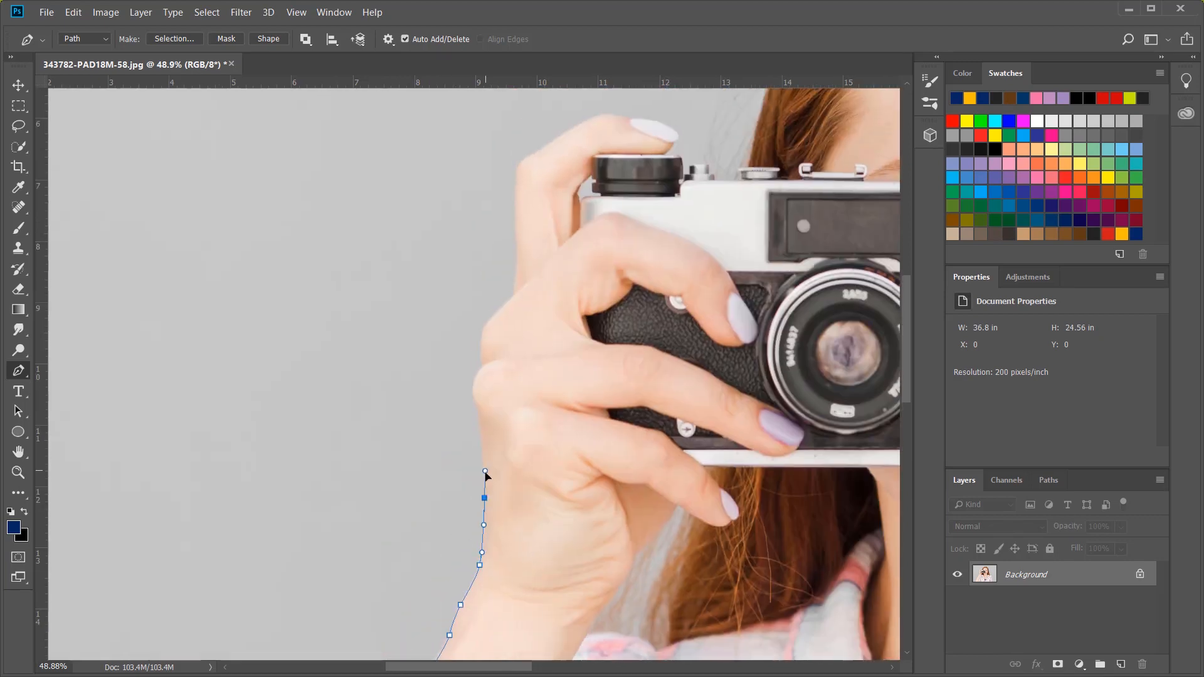
pyautogui.moveTo(479, 424); pyautogui.dragTo(479, 414)
pyautogui.click(473, 391)
pyautogui.moveTo(482, 368); pyautogui.dragTo(489, 319)
pyautogui.click(512, 298)
pyautogui.click(514, 274)
pyautogui.moveTo(516, 227); pyautogui.dragTo(514, 216)
pyautogui.moveTo(516, 173); pyautogui.dragTo(611, 114)
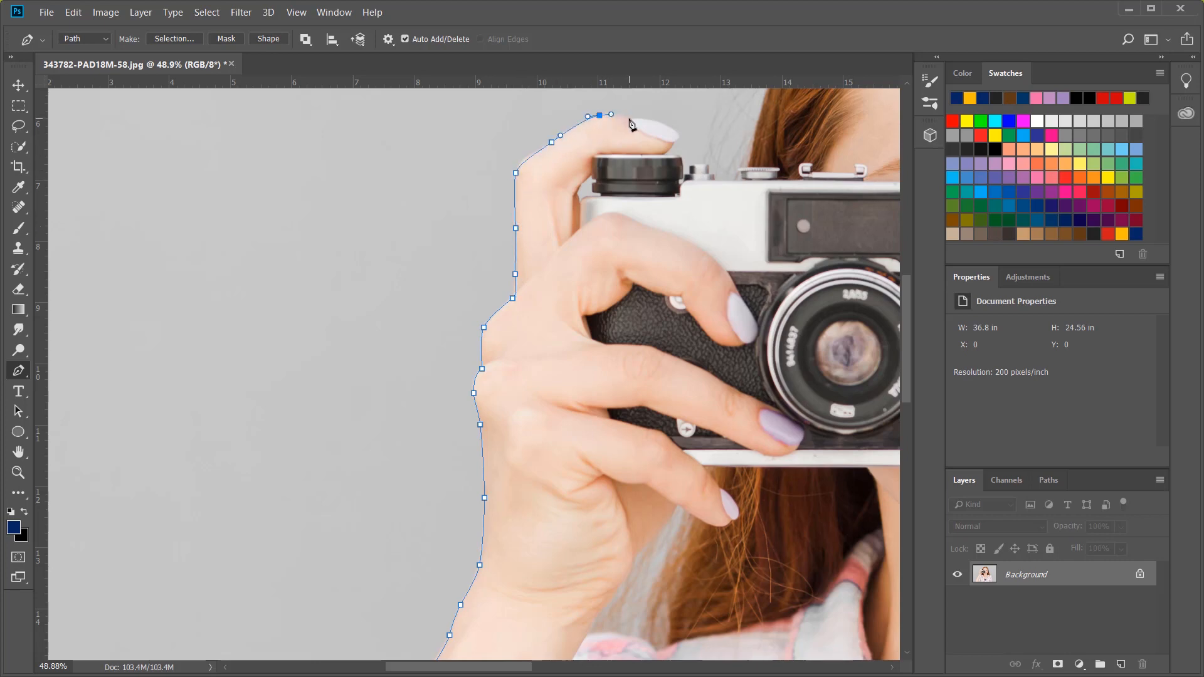
# - Extend the path around the index fingertip and nail down to the top of the camera dial
pyautogui.click(629, 118)
pyautogui.click(655, 123)
pyautogui.click(677, 133)
pyautogui.click(671, 142)
pyautogui.click(669, 148)
pyautogui.click(664, 155)
pyautogui.click(679, 155)
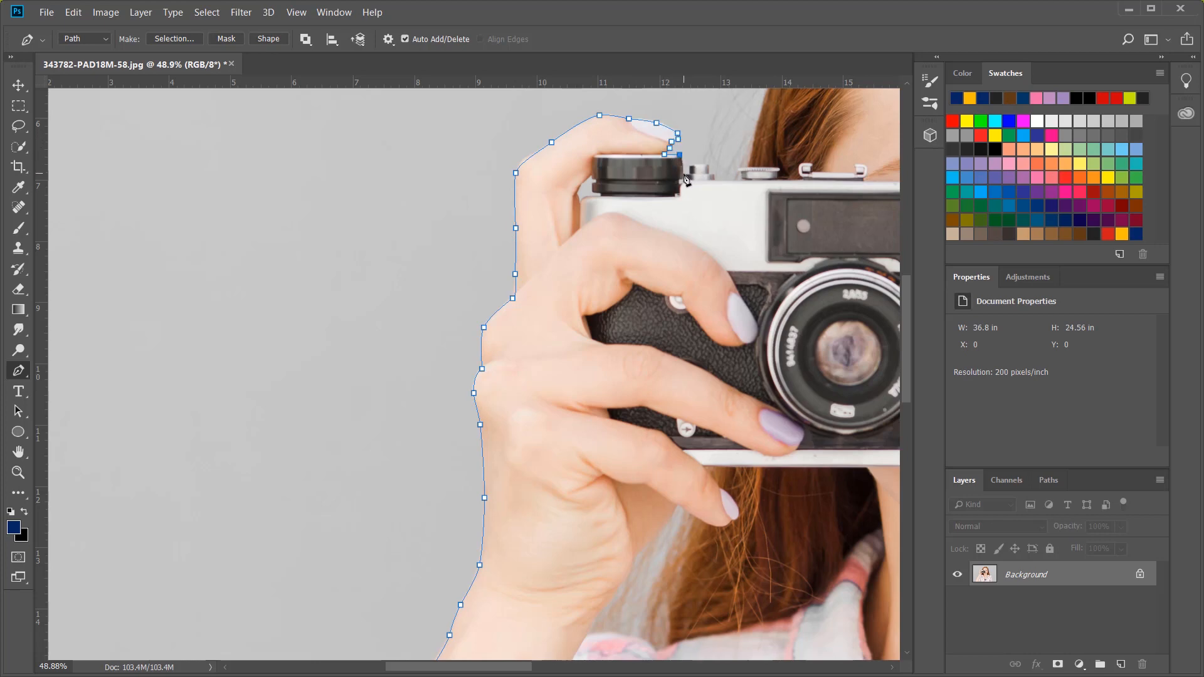
# - Trace the path along the camera's top edge, following the dial side and small knobs toward the hair
pyautogui.click(682, 174)
pyautogui.click(688, 174)
pyautogui.click(688, 167)
pyautogui.click(704, 163)
pyautogui.click(707, 170)
pyautogui.click(714, 175)
pyautogui.click(714, 181)
pyautogui.click(742, 181)
pyautogui.click(739, 170)
pyautogui.click(749, 167)
# - Continue the path from the camera up the hair's edge and across the parting at the crown
pyautogui.moveTo(769, 160); pyautogui.dragTo(655, 495)
pyautogui.moveTo(668, 364); pyautogui.dragTo(676, 346)
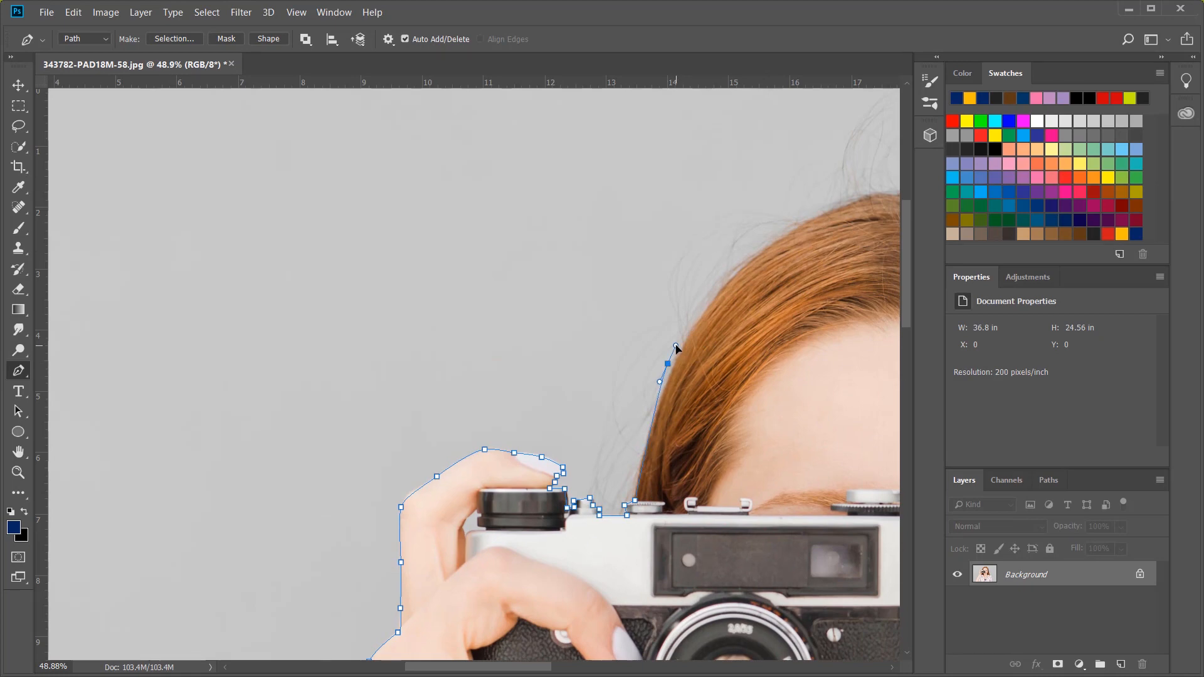
pyautogui.moveTo(798, 232); pyautogui.dragTo(832, 218)
pyautogui.moveTo(750, 328); pyautogui.dragTo(362, 457)
pyautogui.click(514, 325)
pyautogui.click(540, 338)
pyautogui.moveTo(568, 315); pyautogui.dragTo(585, 313)
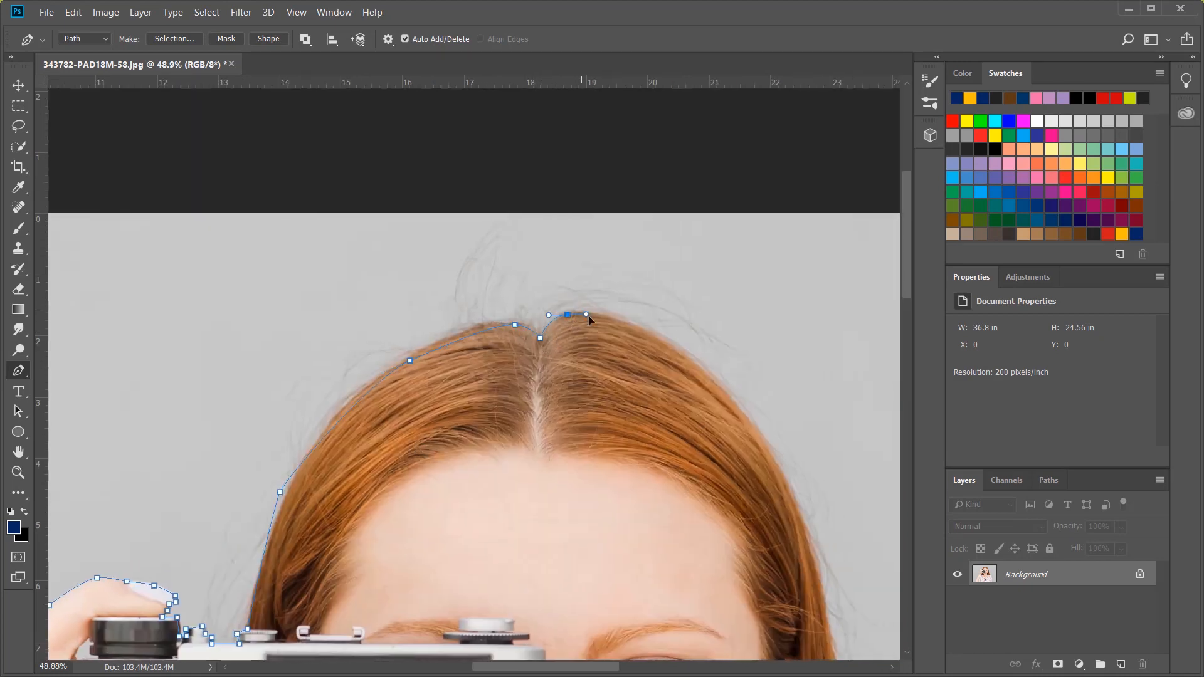
# - Trace the path from the crown down the hair on the uncovered-eye side to the shirt's shoulder
pyautogui.moveTo(654, 336); pyautogui.dragTo(685, 357)
pyautogui.moveTo(749, 421); pyautogui.dragTo(766, 448)
pyautogui.moveTo(763, 556); pyautogui.dragTo(593, 238)
pyautogui.moveTo(623, 185); pyautogui.dragTo(634, 219)
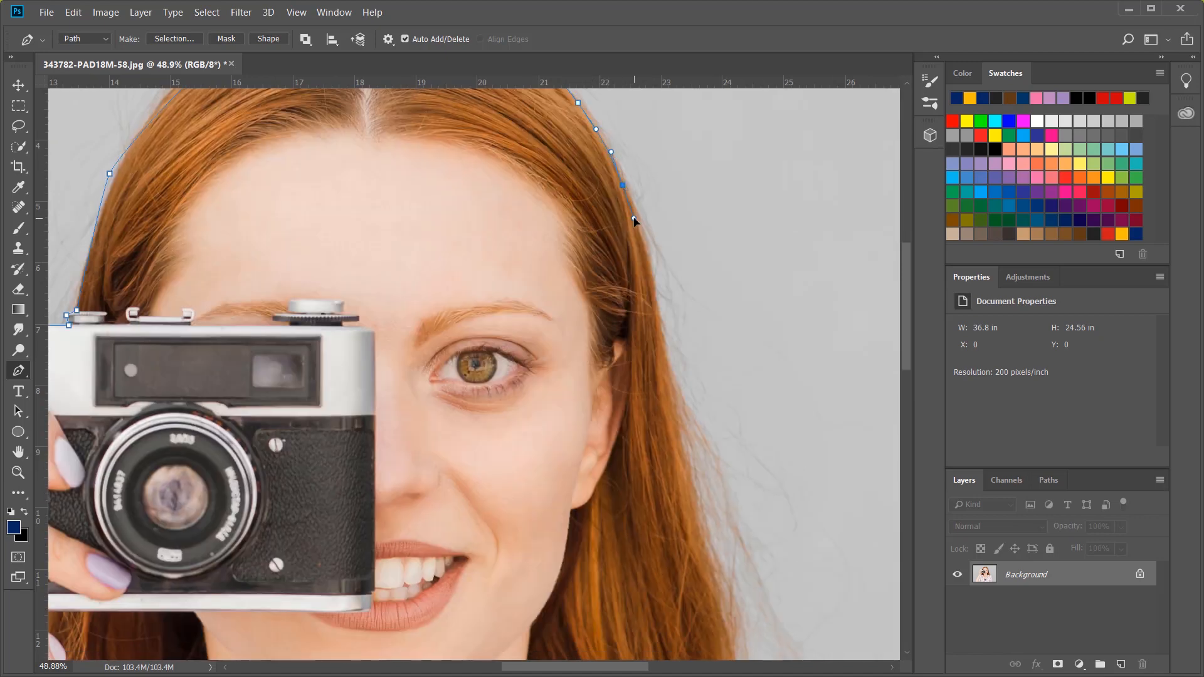
pyautogui.click(656, 306)
pyautogui.moveTo(671, 403); pyautogui.dragTo(674, 442)
pyautogui.moveTo(685, 514); pyautogui.dragTo(689, 524)
pyautogui.moveTo(705, 575); pyautogui.dragTo(597, 219)
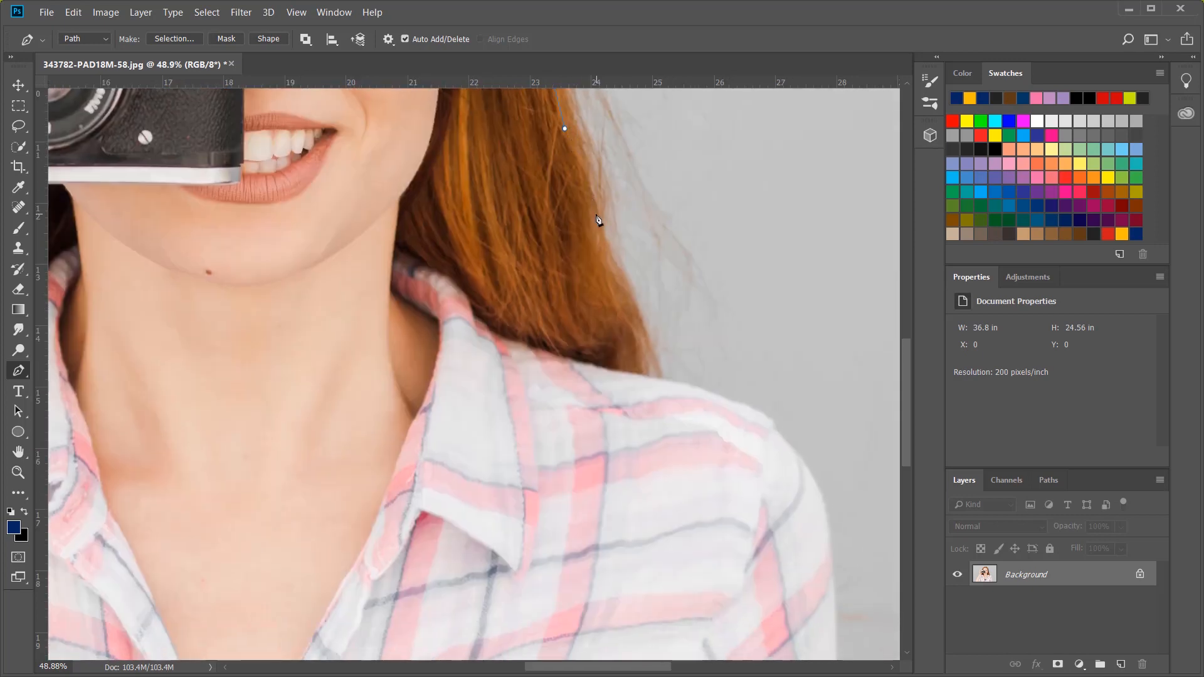
pyautogui.click(638, 320)
pyautogui.click(656, 379)
# - Continue the path over the shoulder and down the shirt sleeve to the image's bottom edge
pyautogui.moveTo(739, 405); pyautogui.dragTo(762, 414)
pyautogui.moveTo(793, 451); pyautogui.dragTo(809, 472)
pyautogui.moveTo(830, 564); pyautogui.dragTo(863, 277)
pyautogui.moveTo(842, 341); pyautogui.dragTo(843, 373)
pyautogui.moveTo(836, 457); pyautogui.dragTo(824, 298)
pyautogui.moveTo(819, 380); pyautogui.dragTo(818, 413)
pyautogui.click(816, 456)
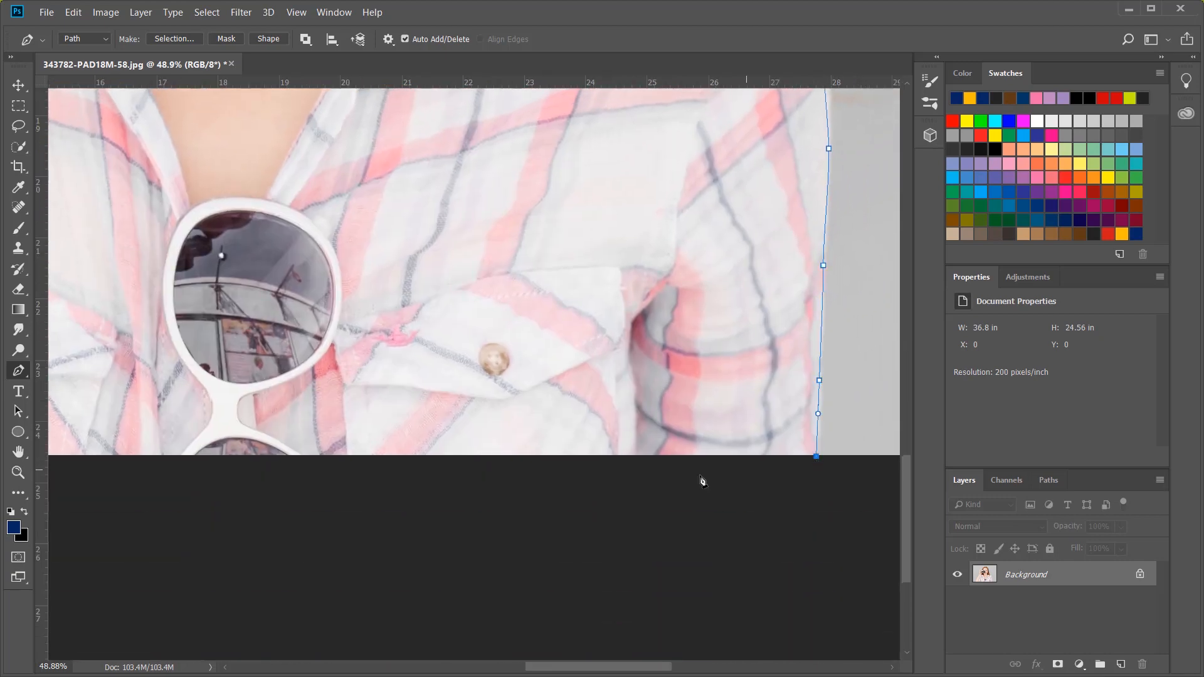
# - Run the path back just below the image's bottom edge to the gap between the shirt body and raised arm's sleeve
pyautogui.click(635, 475)
pyautogui.click(311, 478)
pyautogui.moveTo(330, 378); pyautogui.dragTo(972, 408)
pyautogui.click(449, 512)
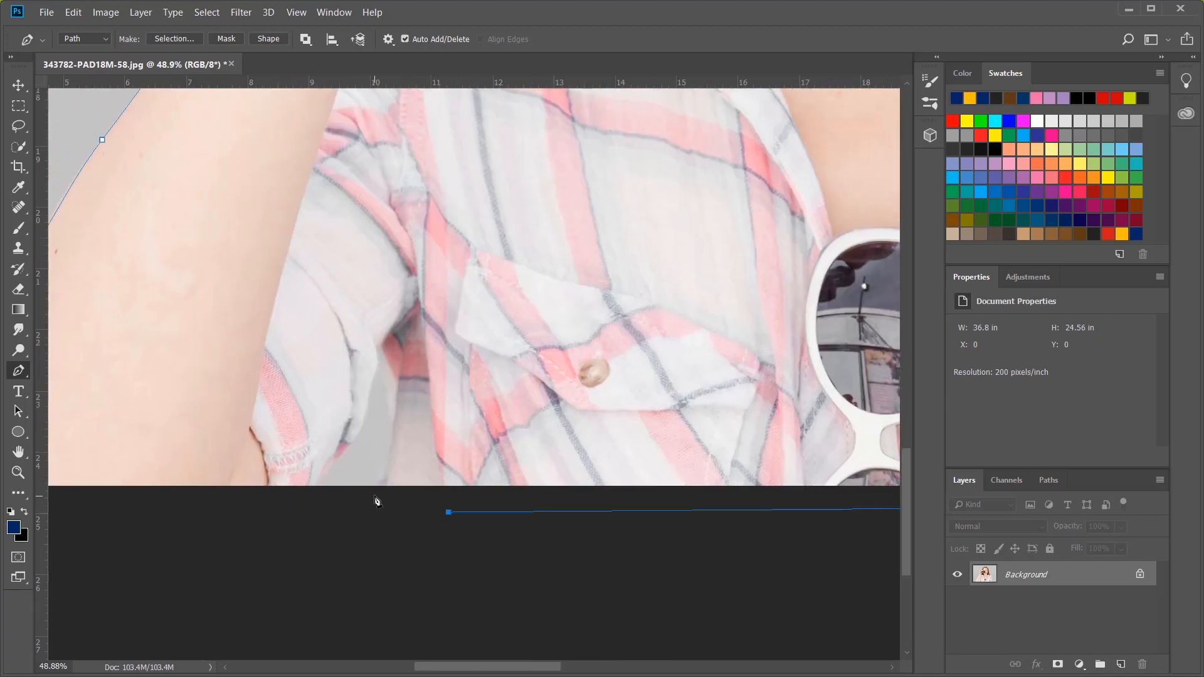
pyautogui.click(374, 496)
# - Trace around the background gap beside the sleeve and close the path at its starting point below the forearm
pyautogui.moveTo(384, 477); pyautogui.dragTo(390, 460)
pyautogui.moveTo(390, 414); pyautogui.dragTo(311, 482)
pyautogui.click(306, 496)
pyautogui.moveTo(236, 541); pyautogui.dragTo(732, 522)
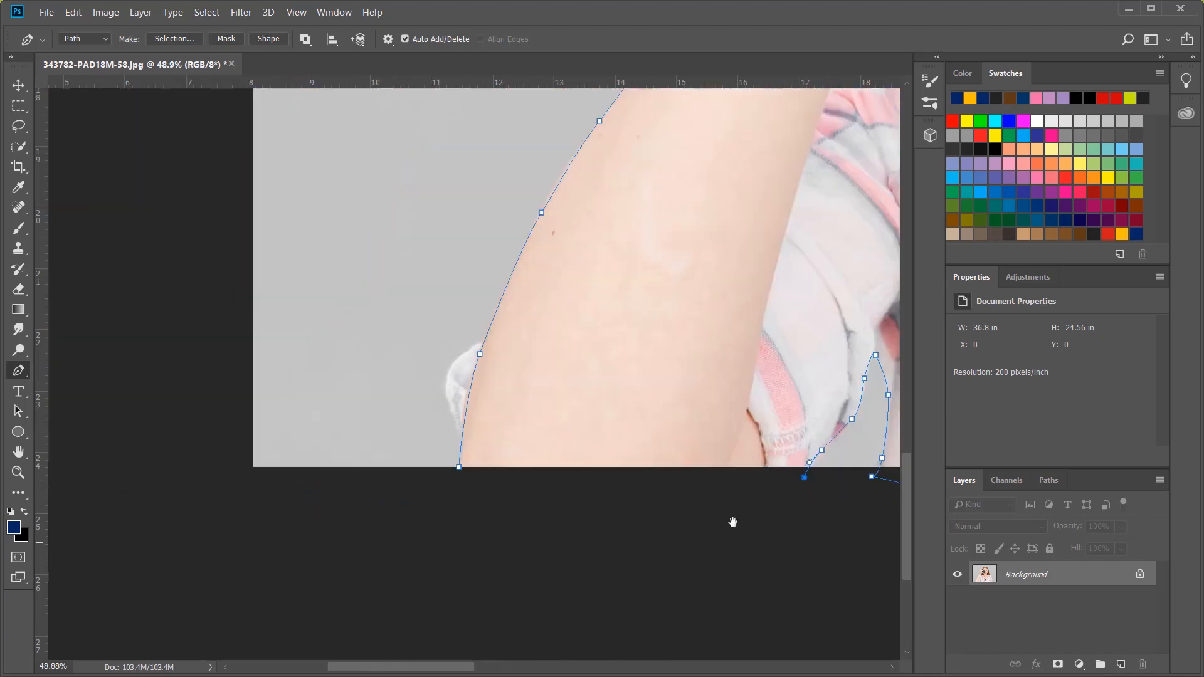
pyautogui.moveTo(459, 466); pyautogui.dragTo(465, 480)
# - Examine how closely the closed path follows the subject, checking along the forearm, wrist and hand
pyautogui.scroll(-3, 630, 406)
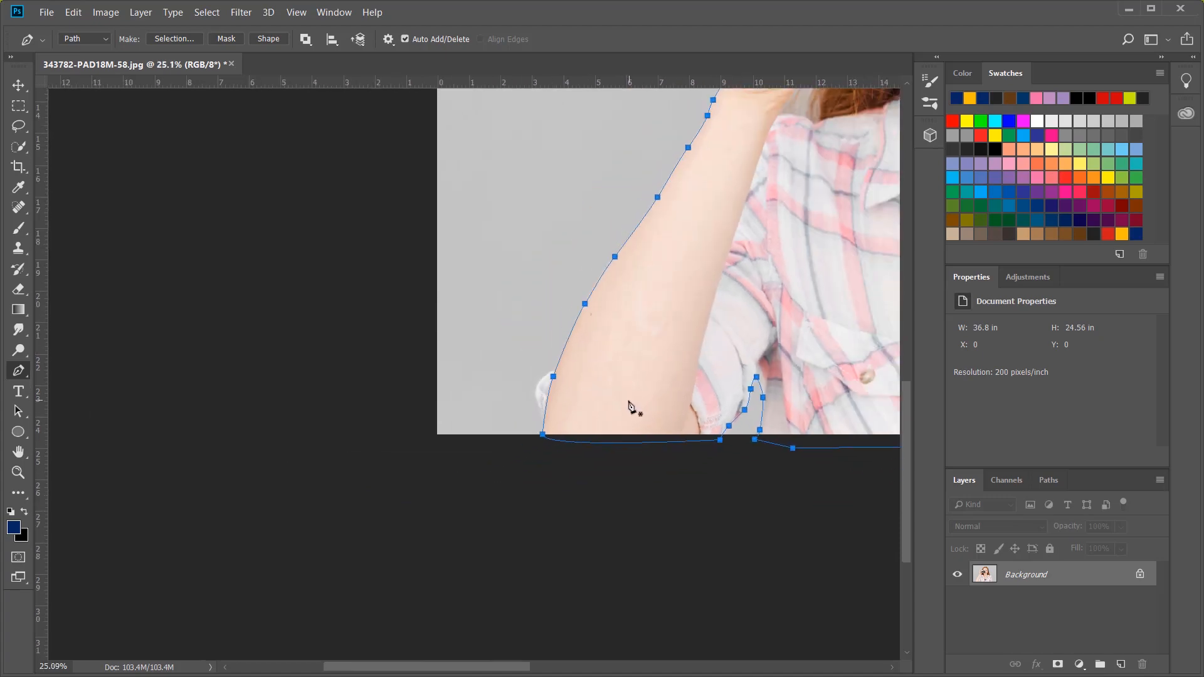
pyautogui.scroll(-2, 630, 406)
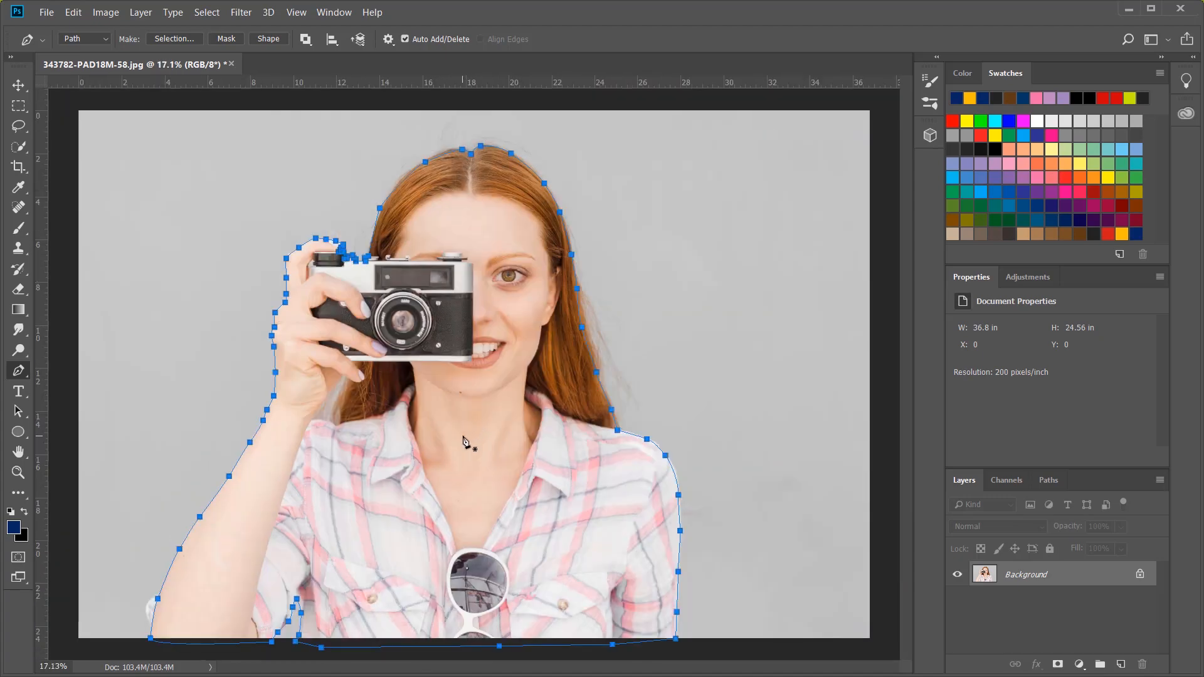
pyautogui.scroll(1, 464, 442)
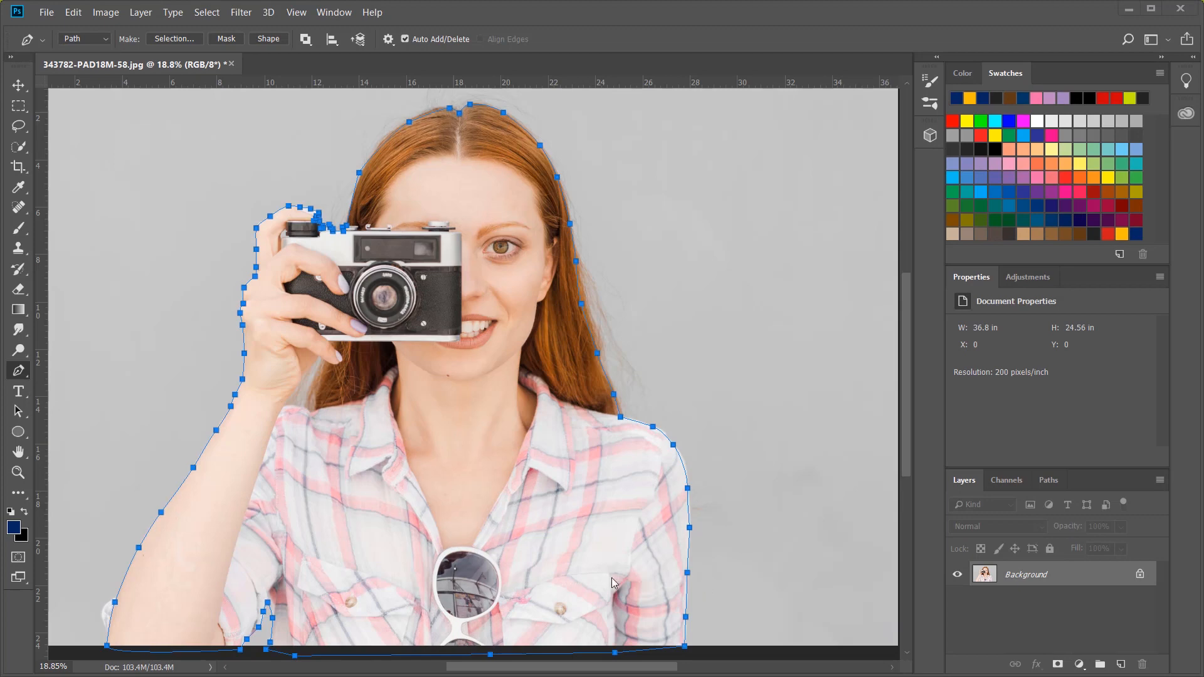
pyautogui.scroll(3, 157, 630)
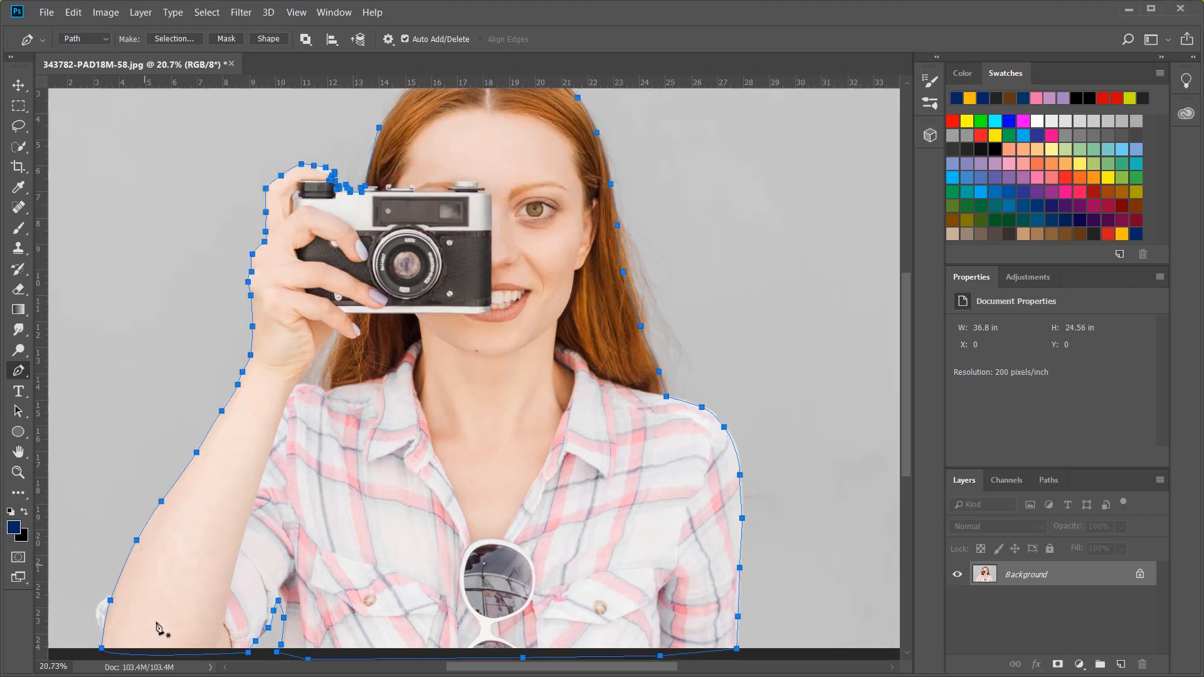
pyautogui.scroll(1, 157, 630)
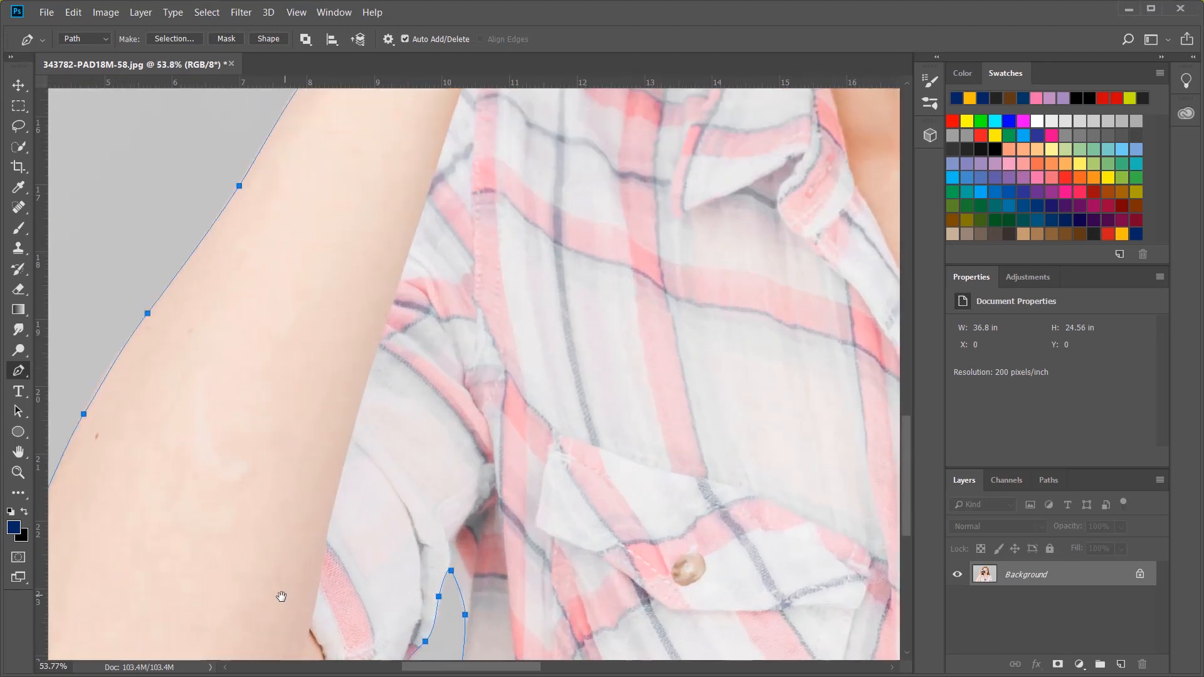
pyautogui.moveTo(279, 594); pyautogui.dragTo(547, 601)
pyautogui.moveTo(659, 309); pyautogui.dragTo(468, 554)
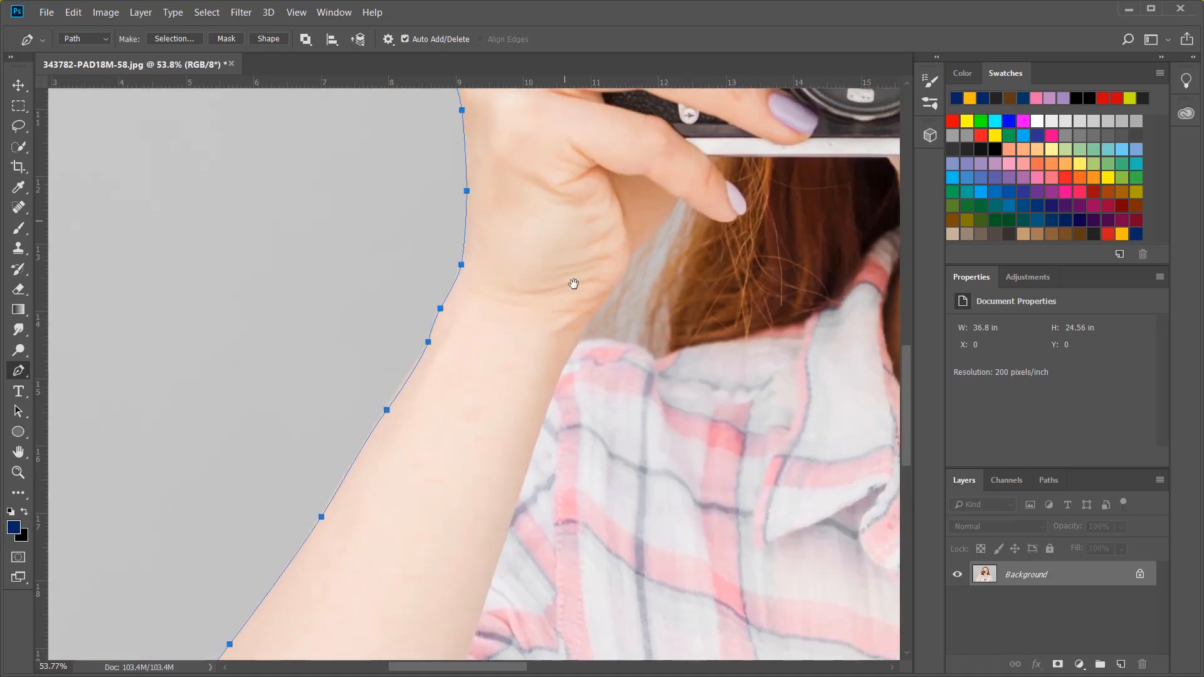
pyautogui.moveTo(578, 230); pyautogui.dragTo(422, 387)
pyautogui.moveTo(626, 234); pyautogui.dragTo(481, 355)
# - Adjust the path's anchor and curve along the hair's edge just above the camera
pyautogui.moveTo(566, 205); pyautogui.dragTo(627, 312)
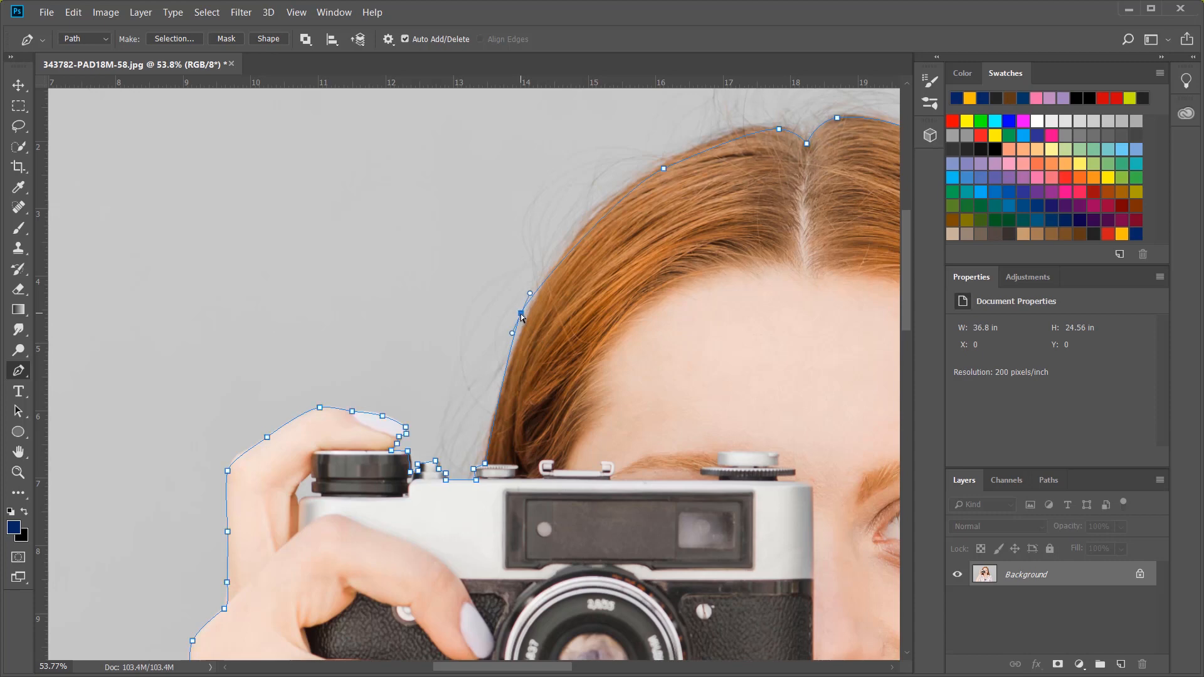
pyautogui.moveTo(521, 313); pyautogui.dragTo(559, 265)
pyautogui.moveTo(525, 330); pyautogui.dragTo(516, 340)
# - Refine the path anchor on the long hair's edge beside the mouth, and check the outline down the sleeve
pyautogui.moveTo(721, 345); pyautogui.dragTo(408, 178)
pyautogui.moveTo(493, 358); pyautogui.dragTo(440, 127)
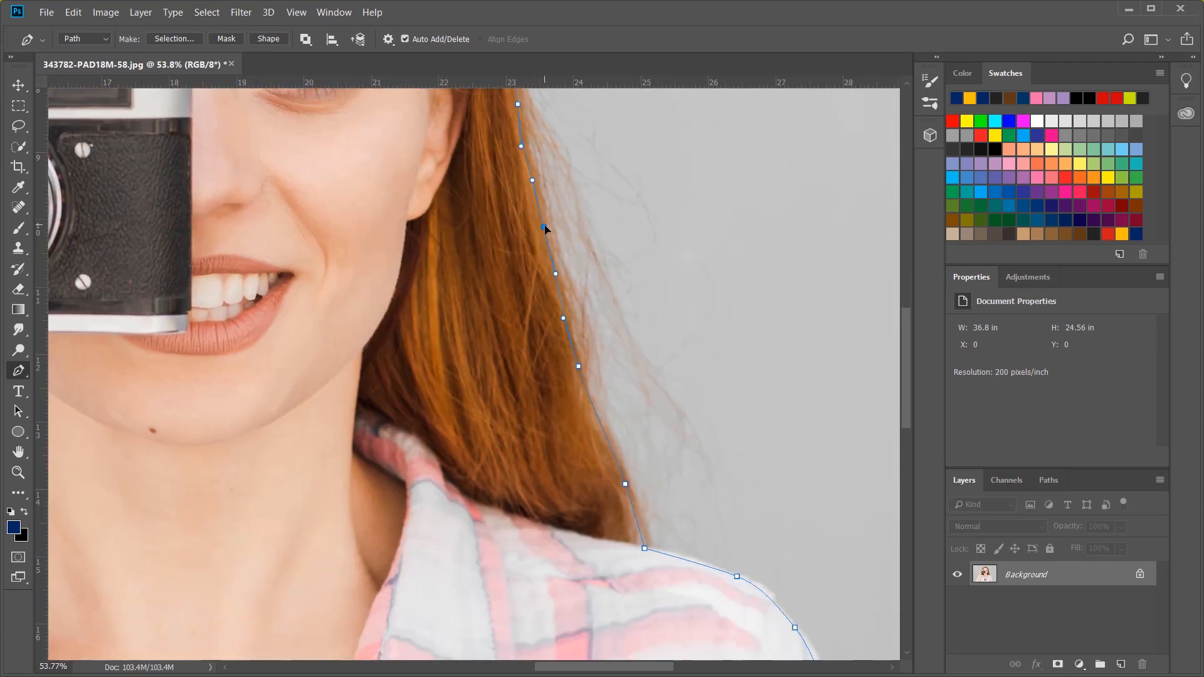
pyautogui.moveTo(672, 436); pyautogui.dragTo(654, 133)
pyautogui.moveTo(669, 552); pyautogui.dragTo(664, 153)
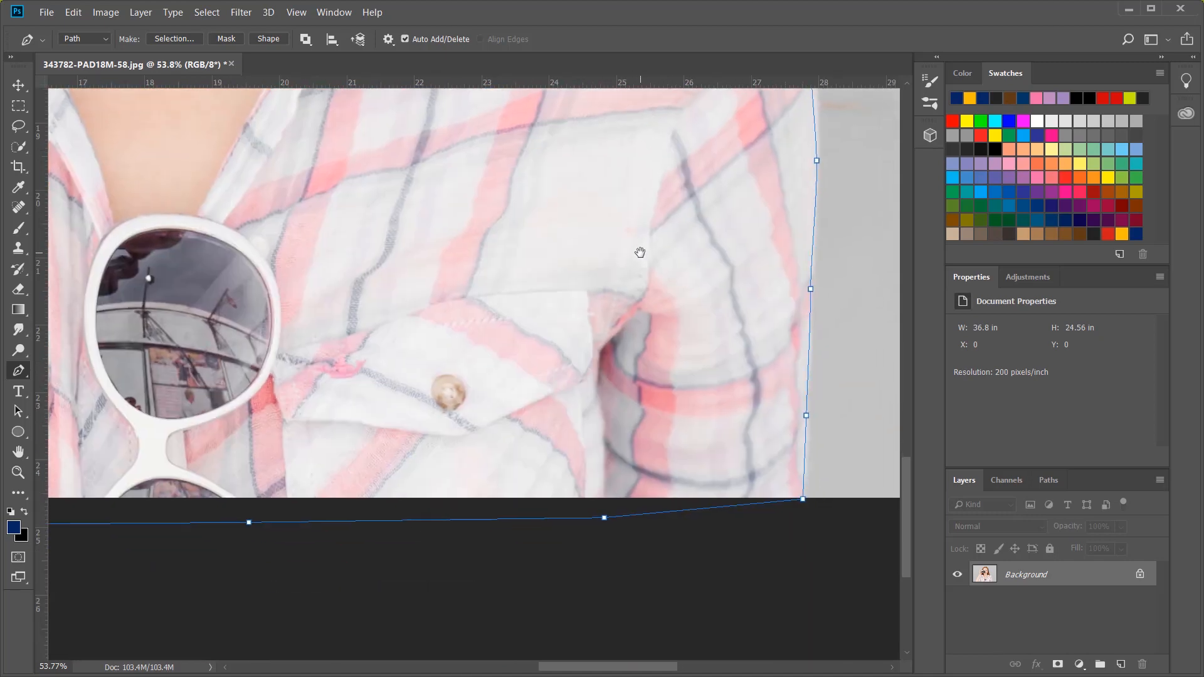
pyautogui.moveTo(640, 252); pyautogui.dragTo(901, 334)
pyautogui.scroll(-4, 568, 370)
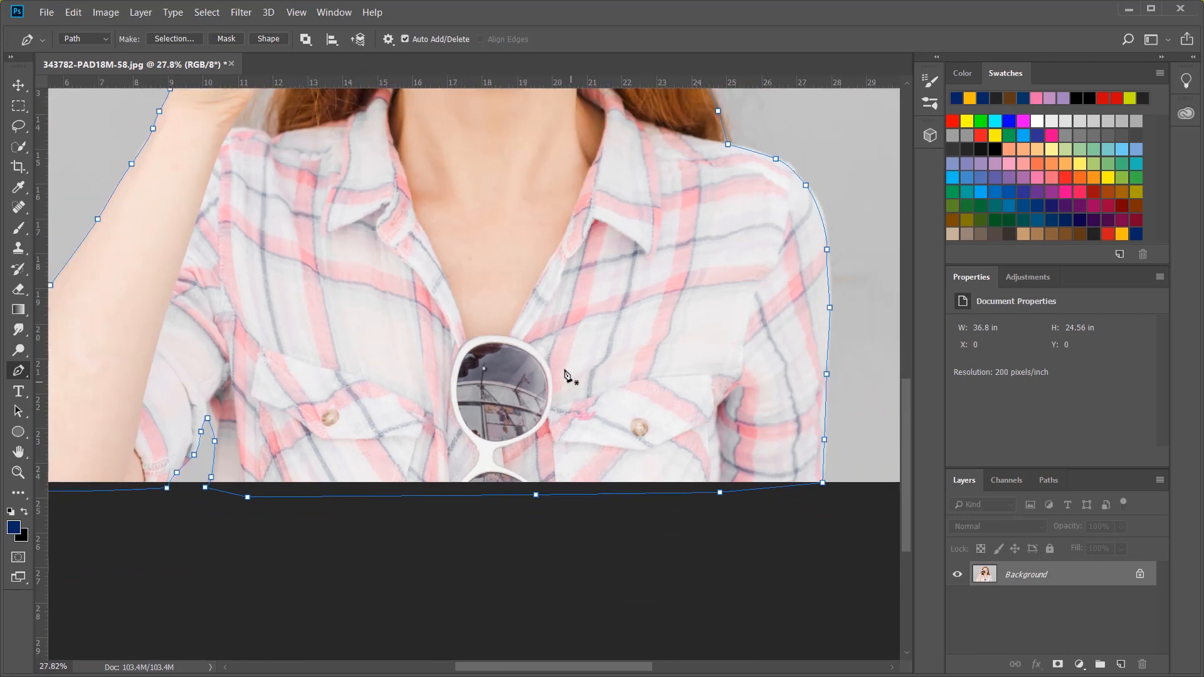
pyautogui.moveTo(556, 236); pyautogui.dragTo(541, 472)
pyautogui.scroll(-4, 630, 428)
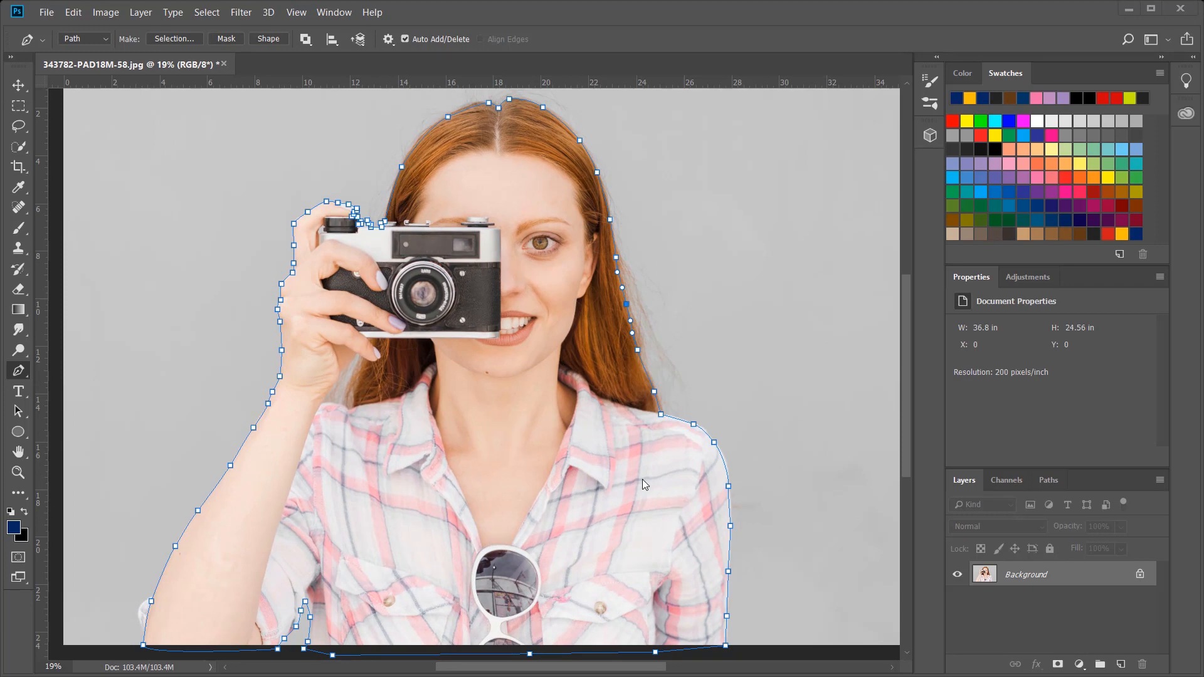
# - Convert the path into a new anti-aliased selection with a feather radius of 0 pixels
pyautogui.rightClick(619, 372)
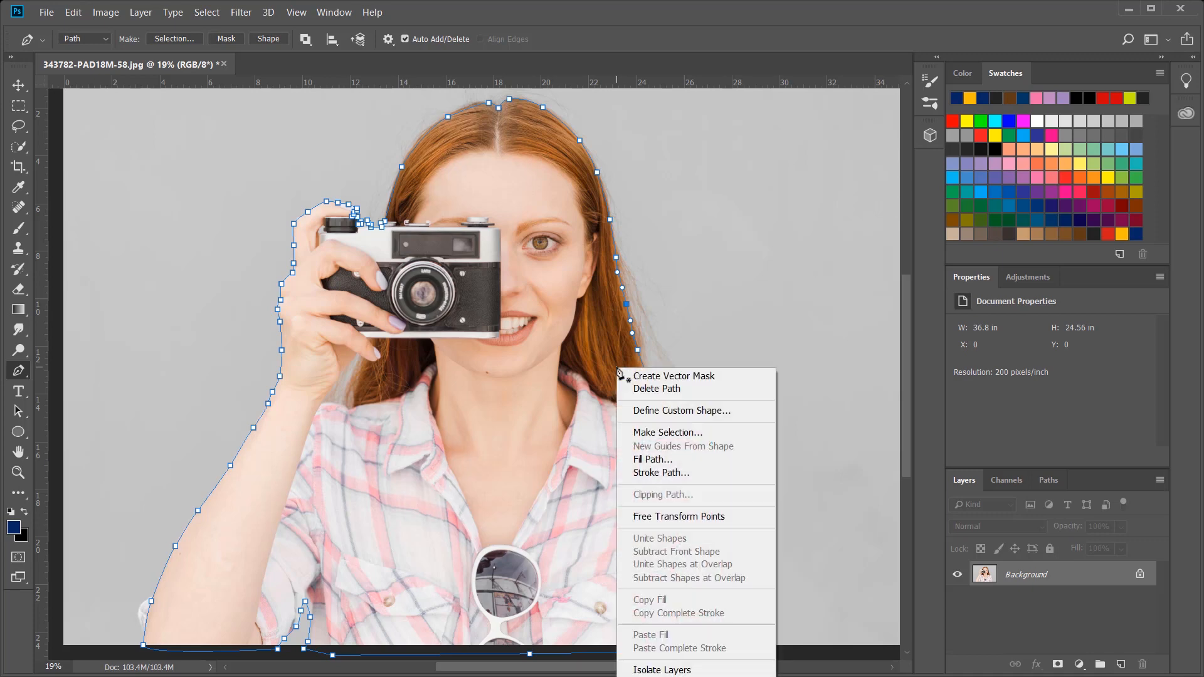
pyautogui.click(655, 434)
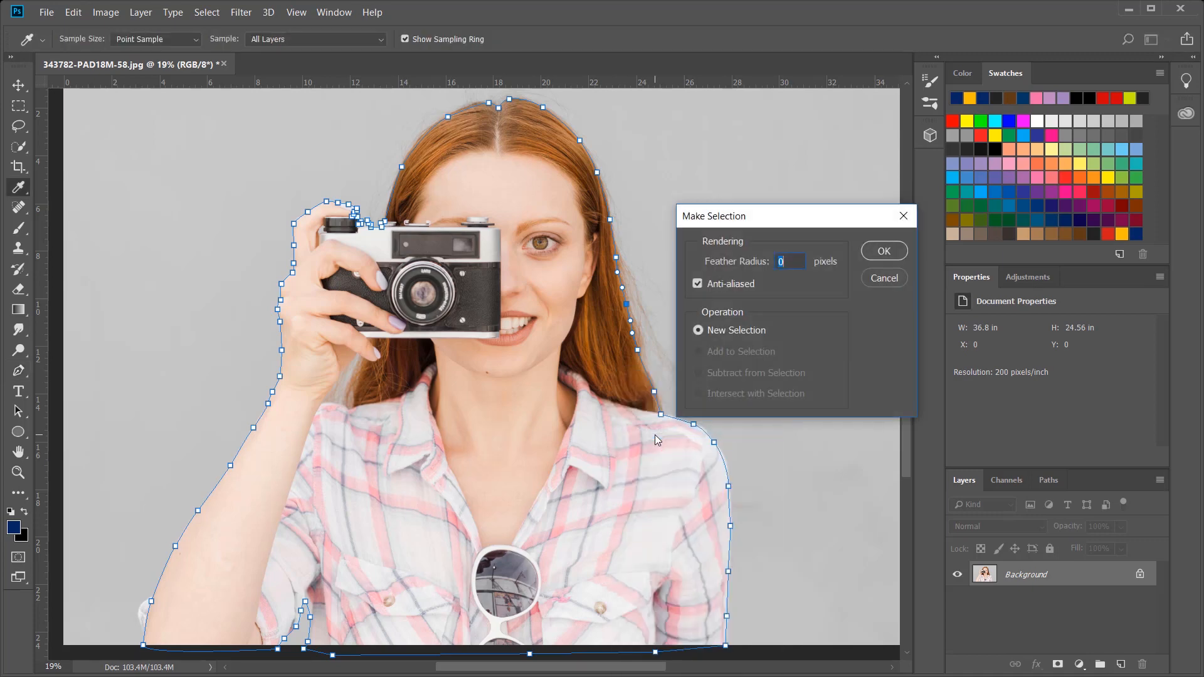
pyautogui.click(884, 251)
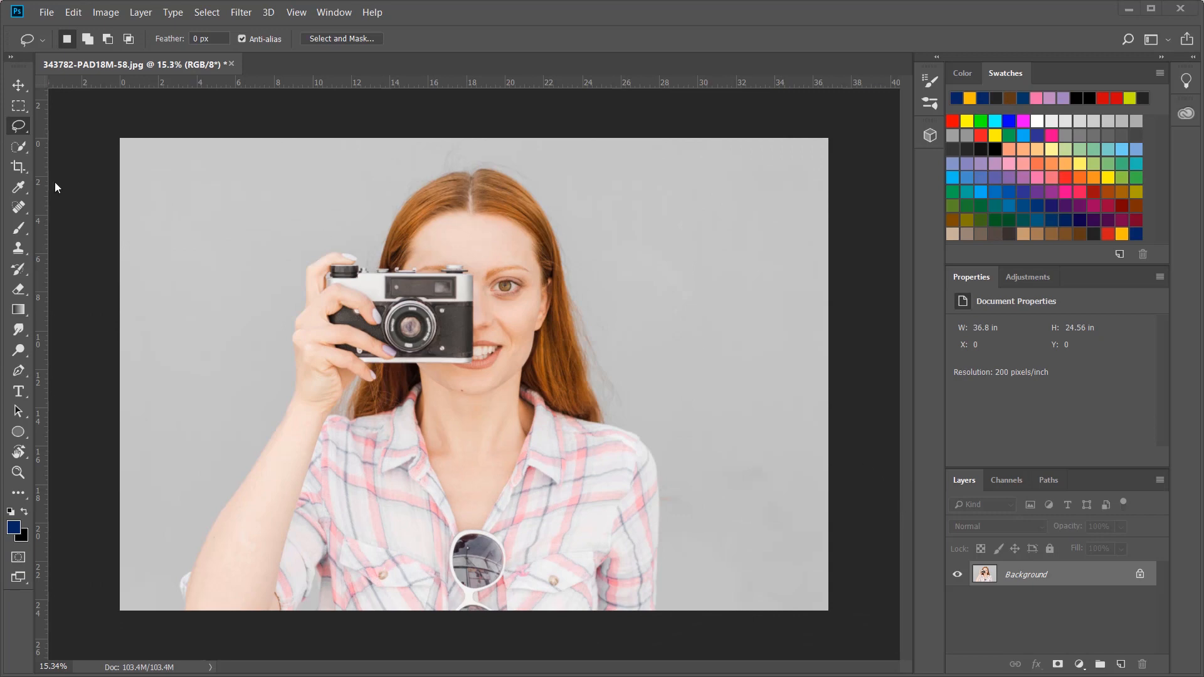
# - Restore the selection around the woman, open it in Select and Mask, and check the view mode and opacity options
pyautogui.hotkey('ctrl', 'z')
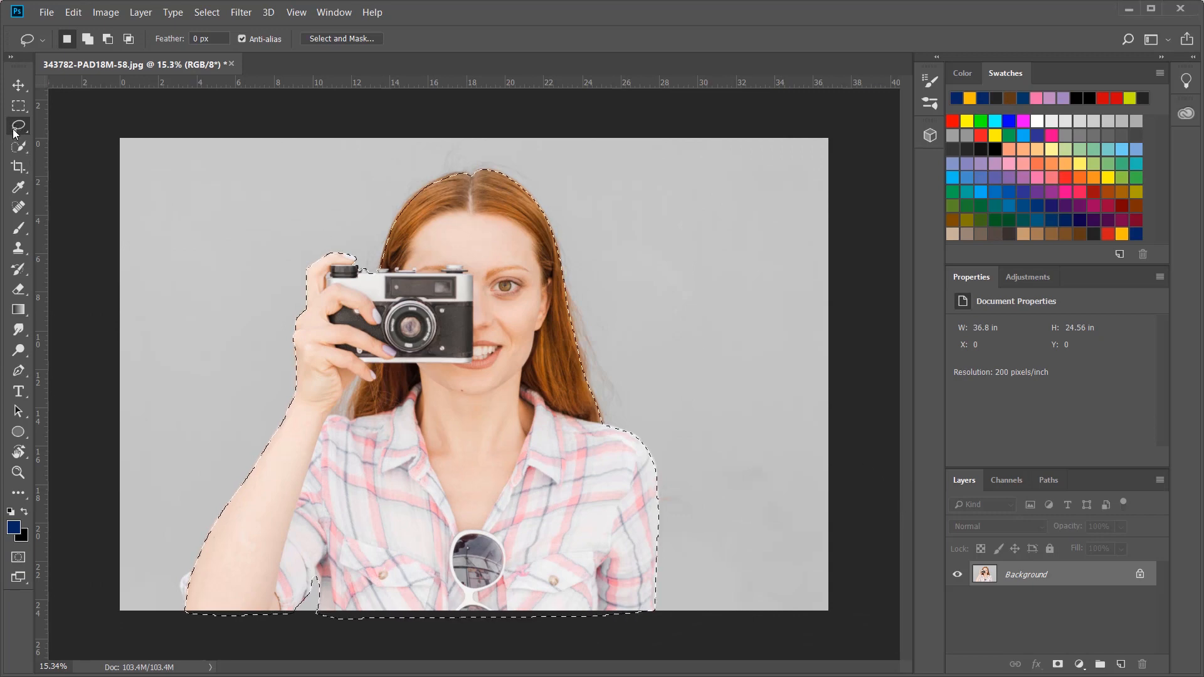
pyautogui.click(348, 39)
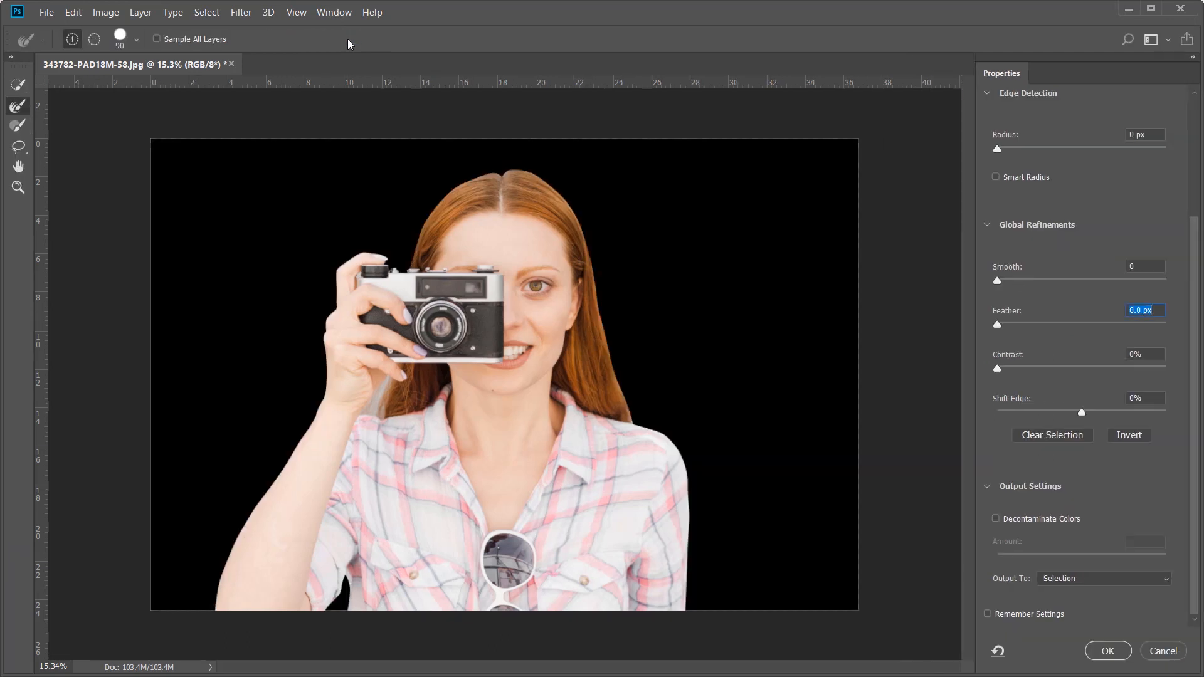
pyautogui.scroll(3, 1044, 390)
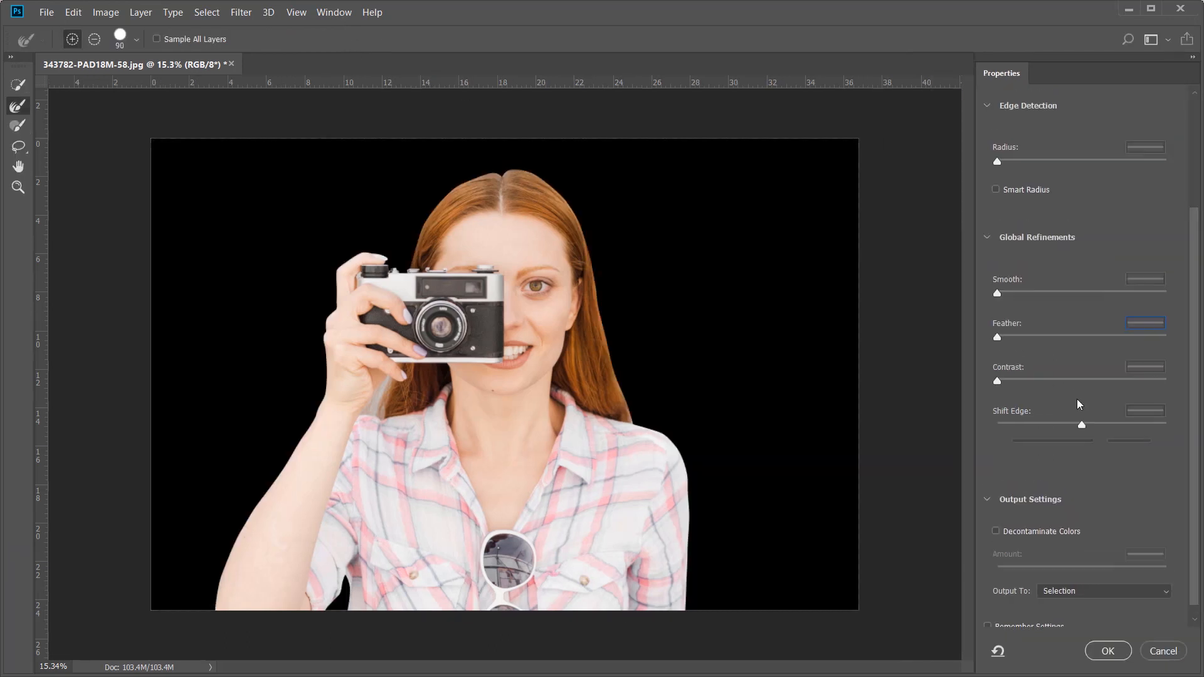
pyautogui.scroll(1, 1044, 390)
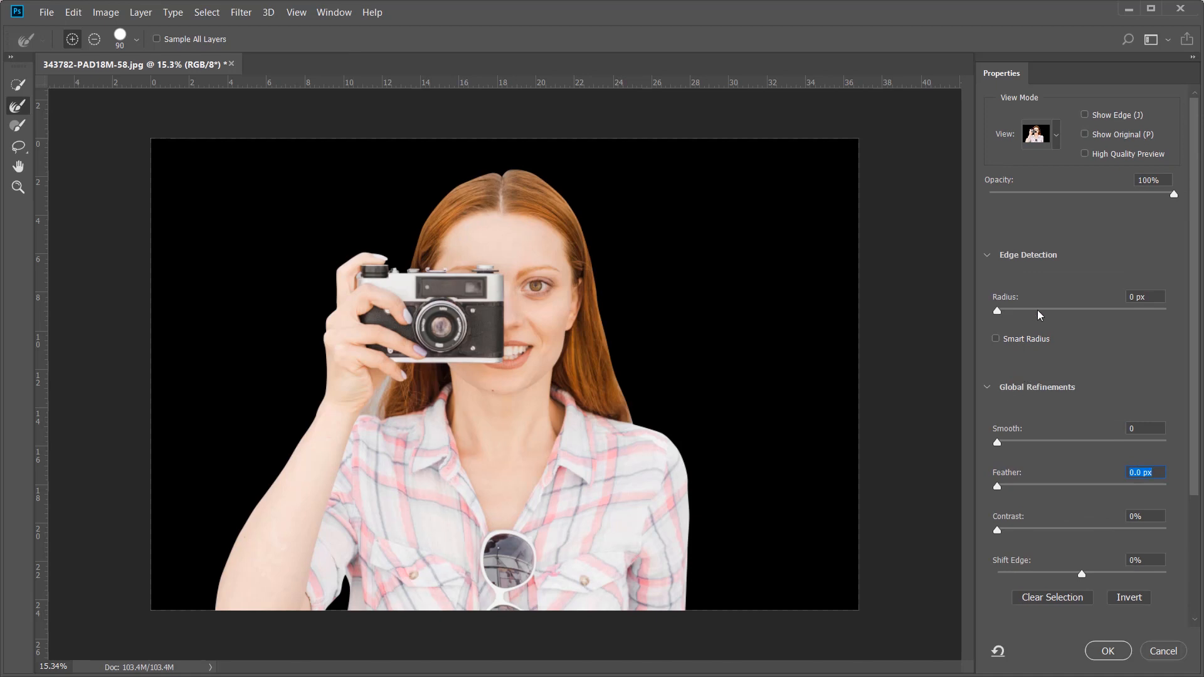
pyautogui.click(1057, 138)
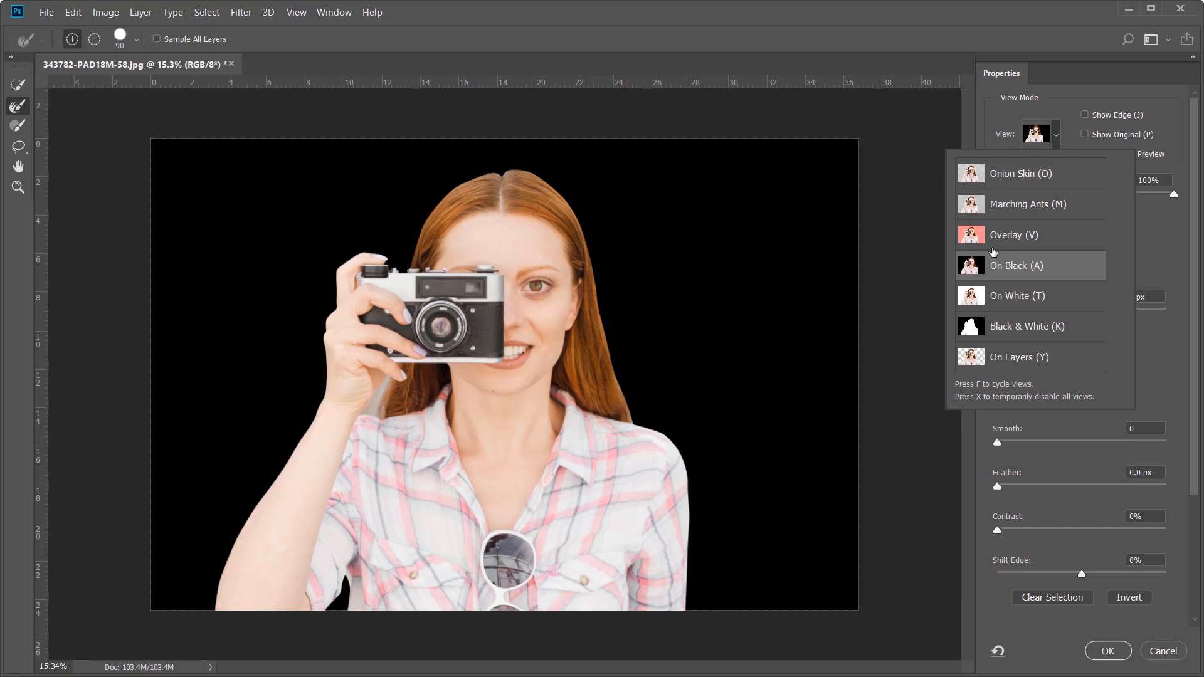
pyautogui.click(1150, 253)
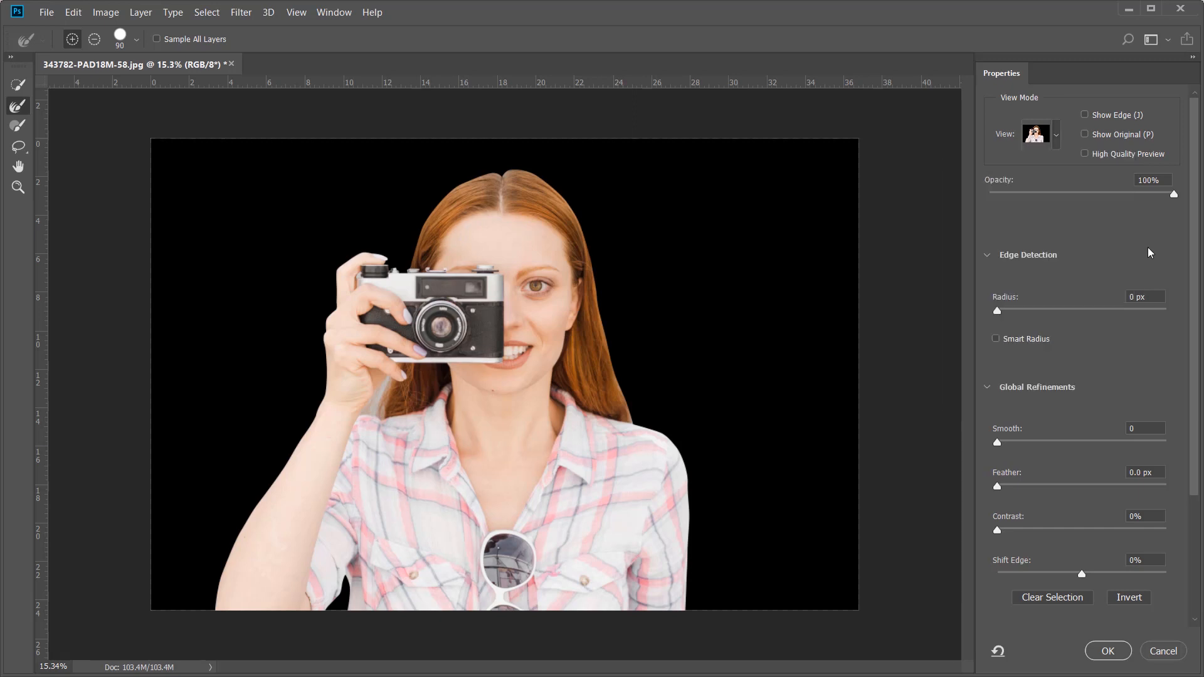
pyautogui.moveTo(1174, 199); pyautogui.dragTo(1196, 209)
# - Refine the selection edge by setting Smooth to 10 and Feather to 8.7 px
pyautogui.scroll(-3, 1122, 339)
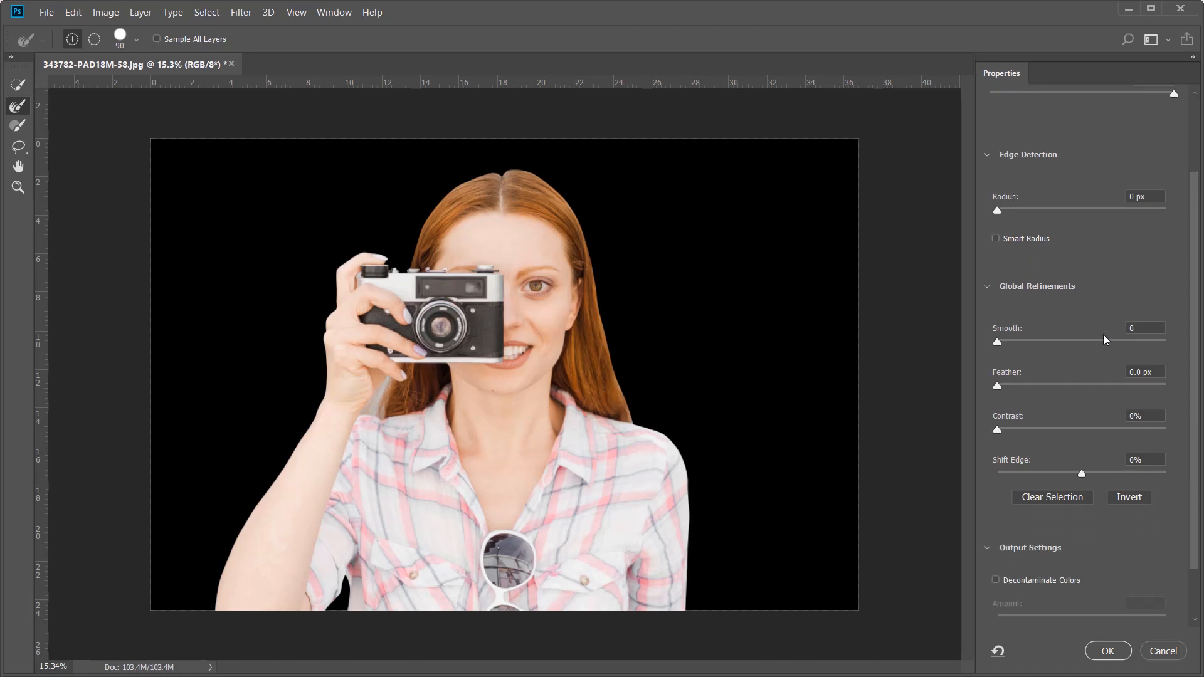
pyautogui.moveTo(998, 343); pyautogui.dragTo(1056, 393)
pyautogui.moveTo(998, 347); pyautogui.dragTo(1016, 347)
pyautogui.click(1052, 384)
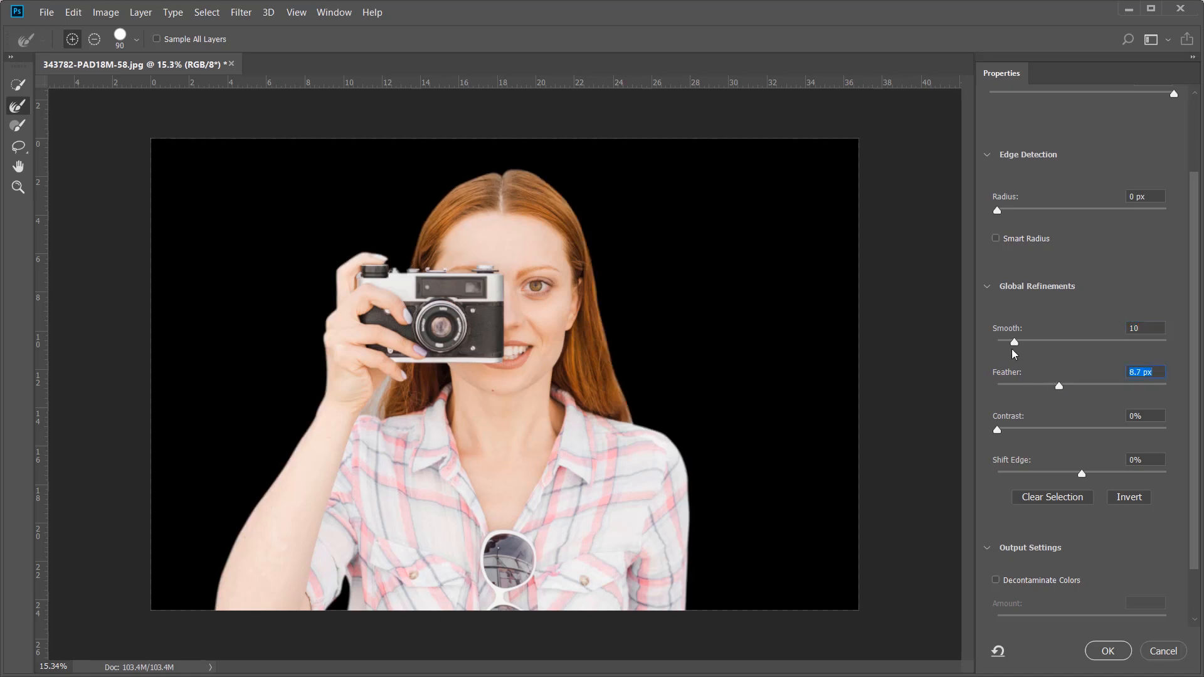
# - Set Smooth to 16 and Feather to 8.9 px, and brush out the background in the gap between the hair and raised arm
pyautogui.moveTo(1012, 347); pyautogui.dragTo(1025, 343)
pyautogui.click(1059, 385)
pyautogui.moveTo(386, 393)
pyautogui.mouseDown()
pyautogui.moveTo(379, 415)
pyautogui.moveTo(384, 395)
pyautogui.mouseUp()
pyautogui.click(388, 382)
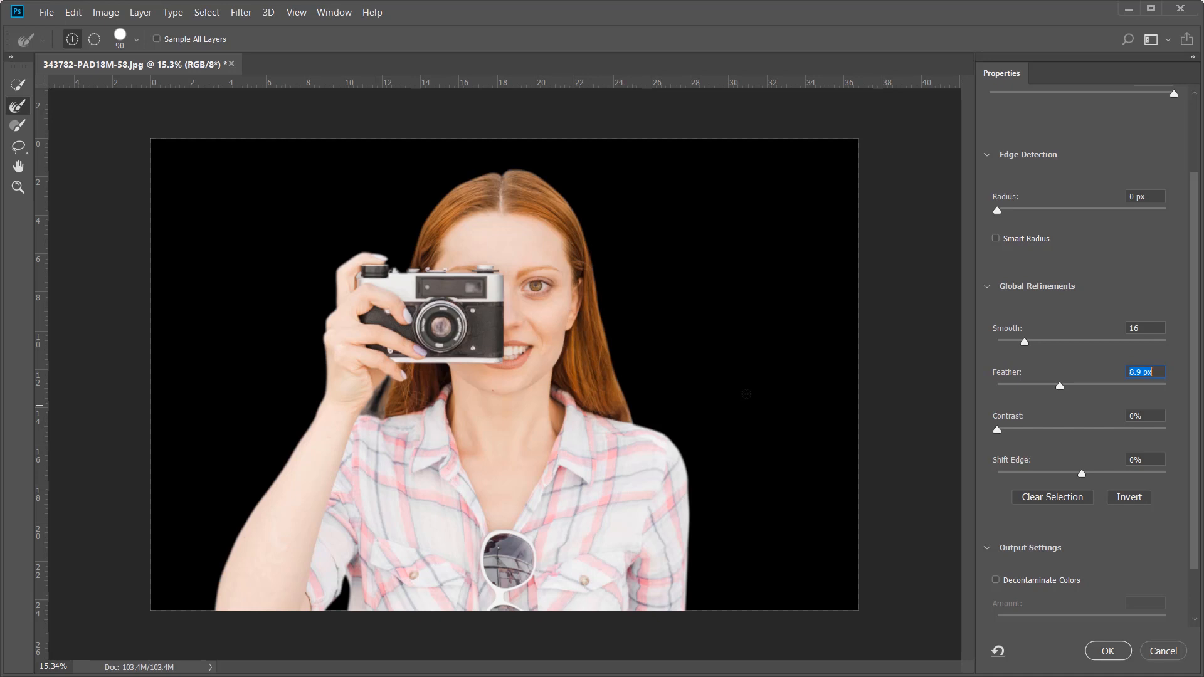
# - Set the refined selection's output to New Layer and apply it
pyautogui.scroll(-2, 1081, 414)
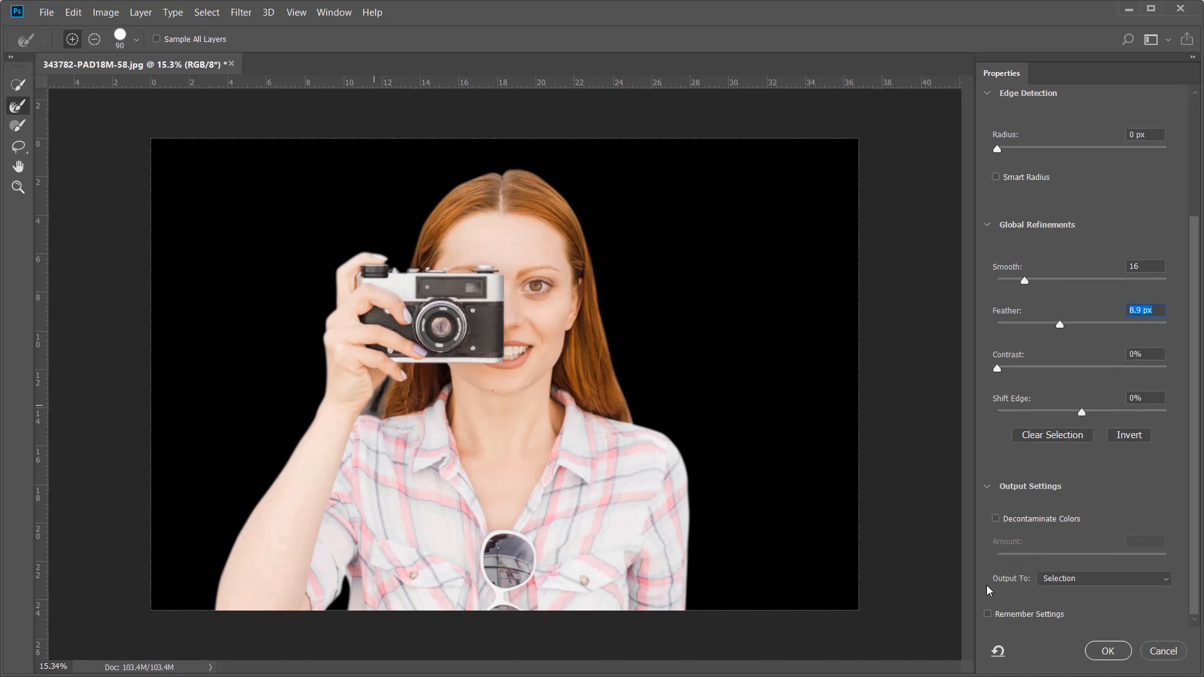
pyautogui.click(1167, 580)
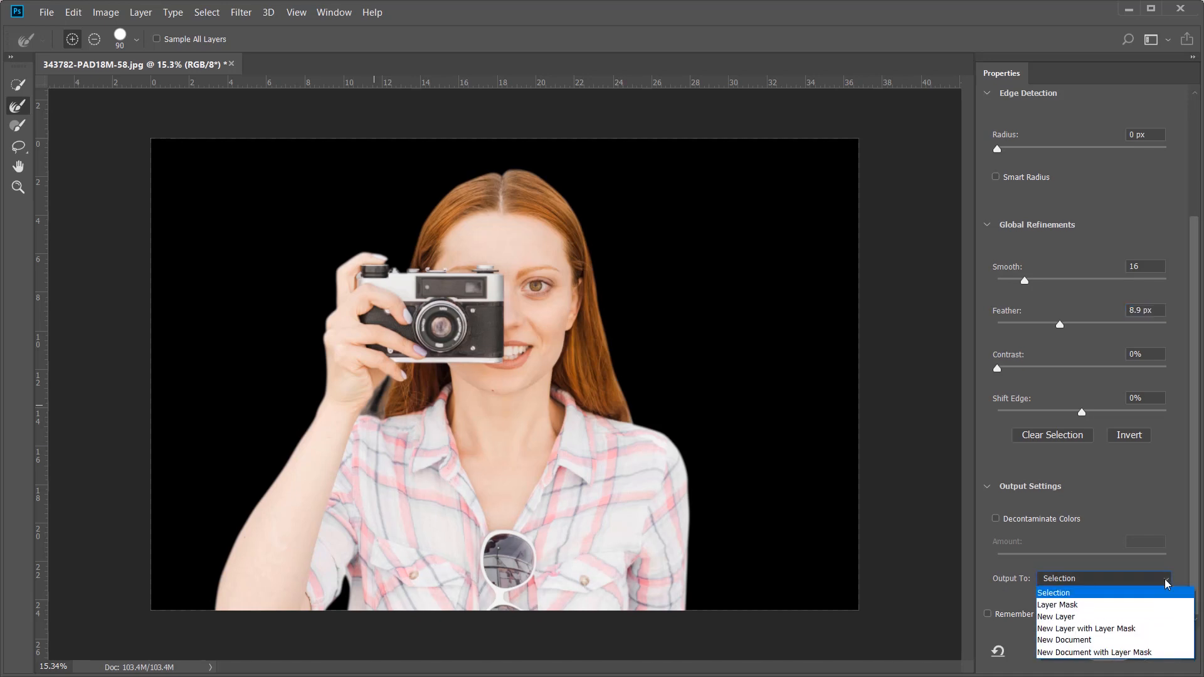
pyautogui.click(1087, 618)
pyautogui.click(1104, 652)
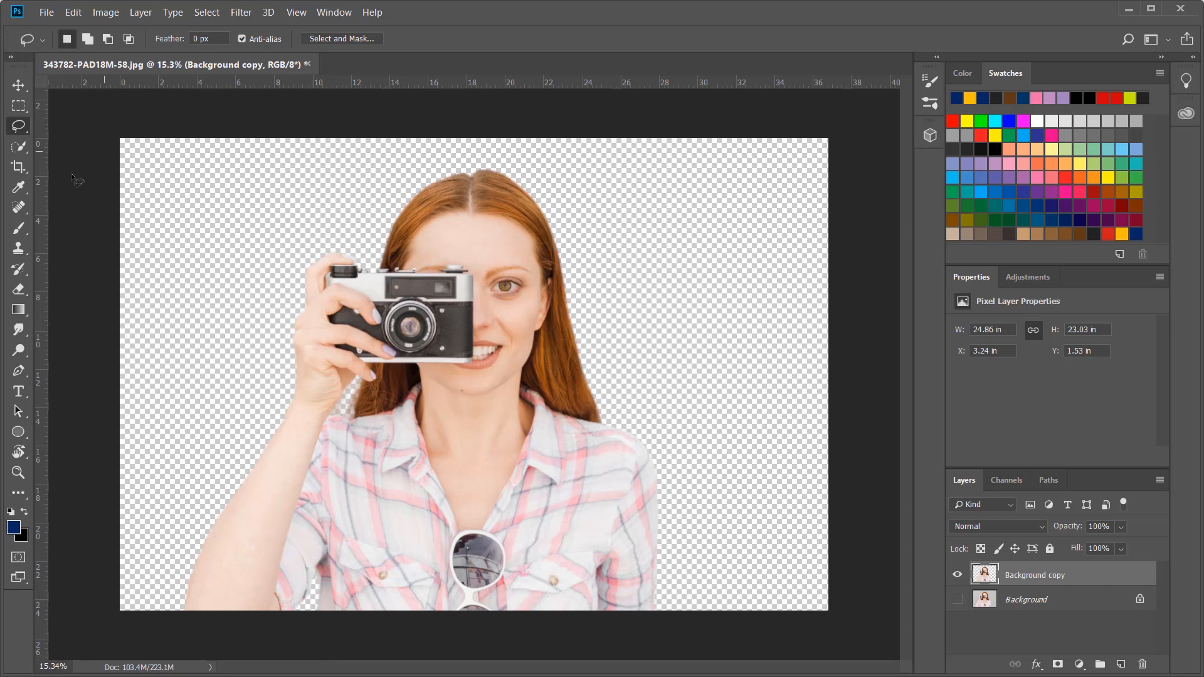
# - Crop the canvas to a 1:1 square about 26.5 in wide, centred on the woman with extra space above her head
pyautogui.click(22, 167)
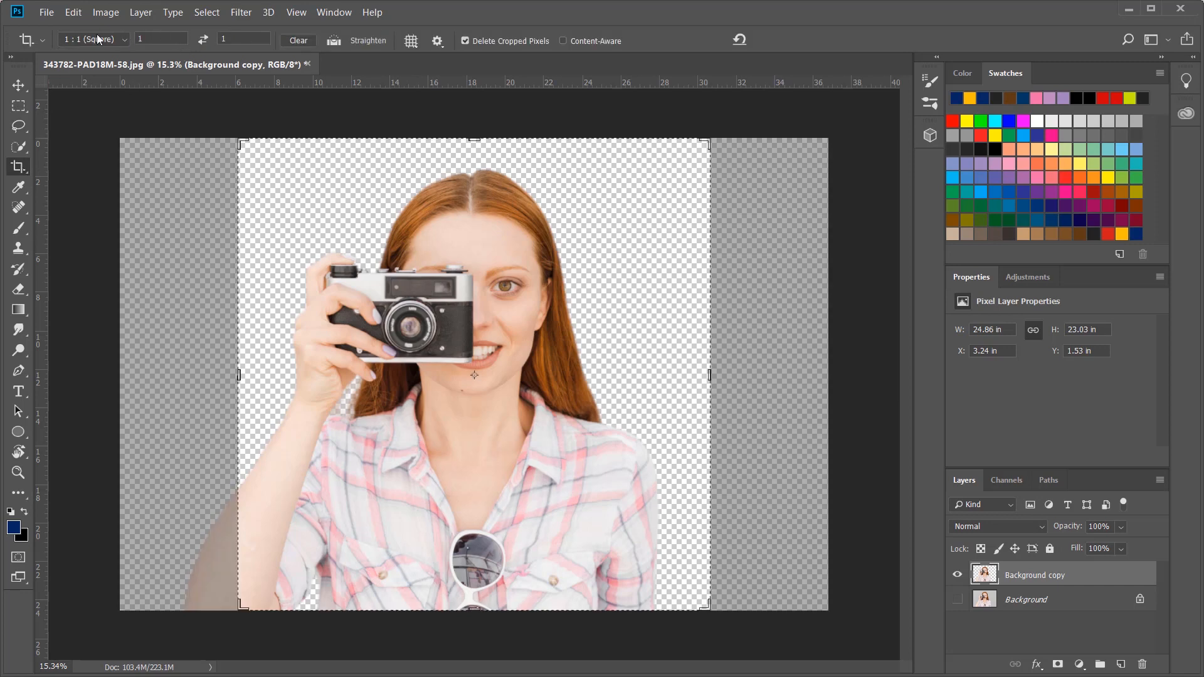
pyautogui.click(123, 39)
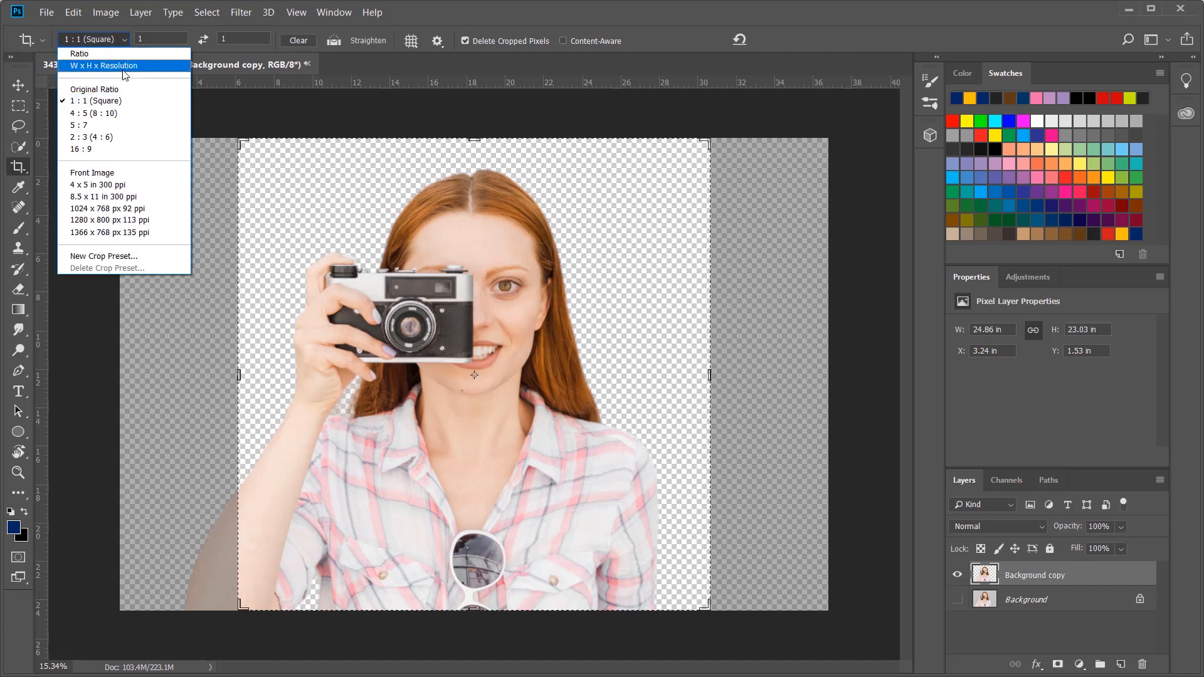
pyautogui.click(102, 102)
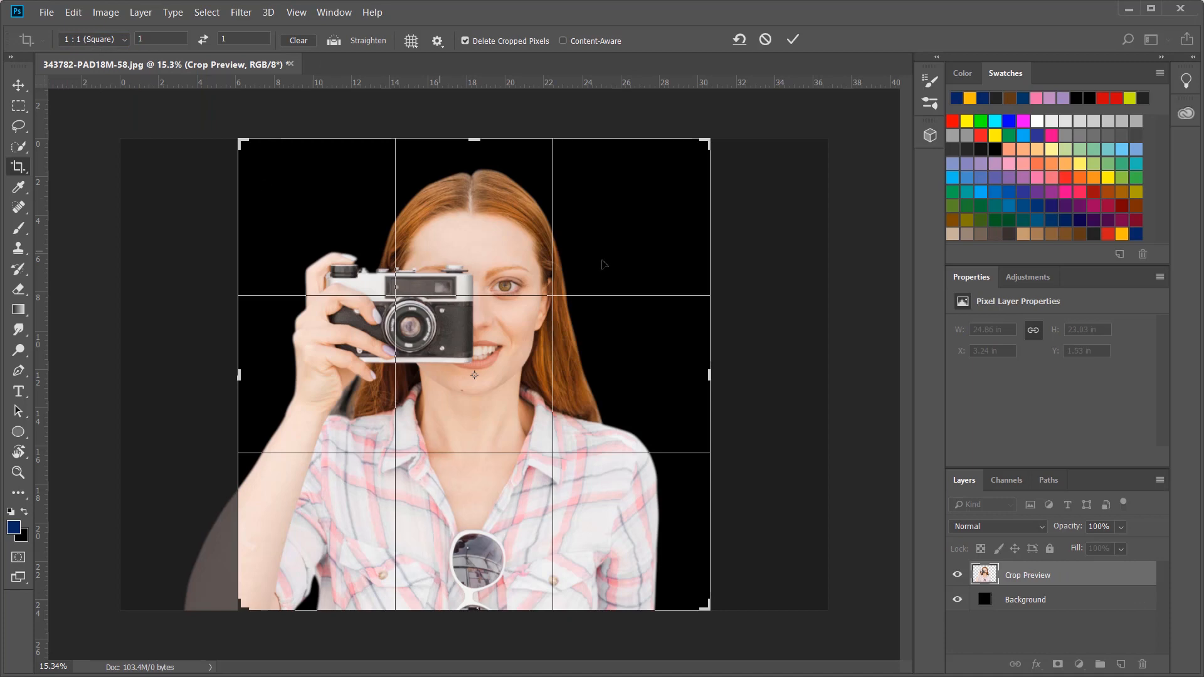
pyautogui.moveTo(709, 142); pyautogui.dragTo(738, 135)
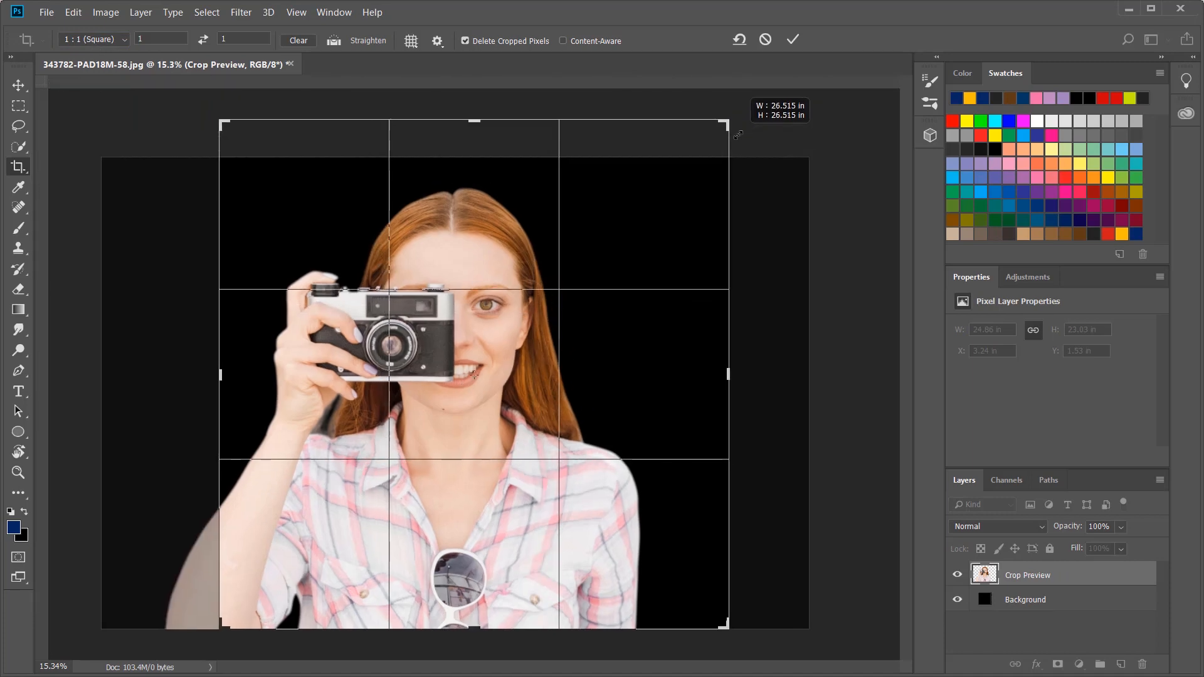
pyautogui.moveTo(532, 168); pyautogui.dragTo(582, 178)
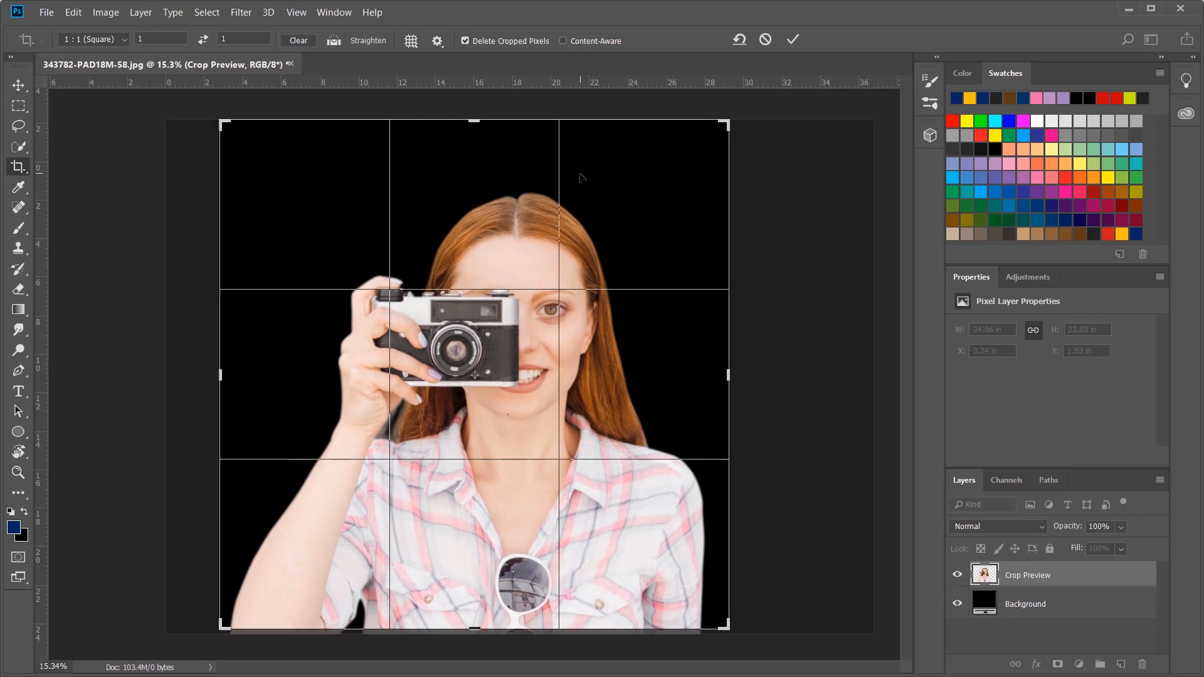
pyautogui.click(791, 40)
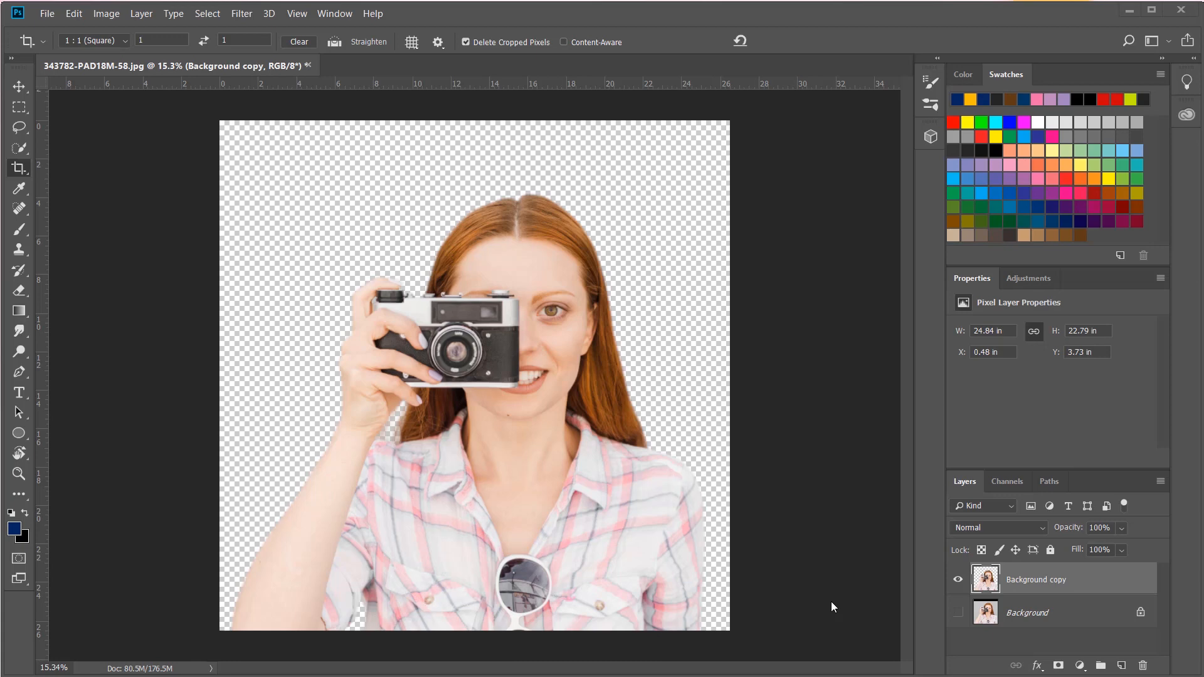
# - Hide the woman's cutout layer and check that Swatches is enabled in the workspace
pyautogui.click(957, 578)
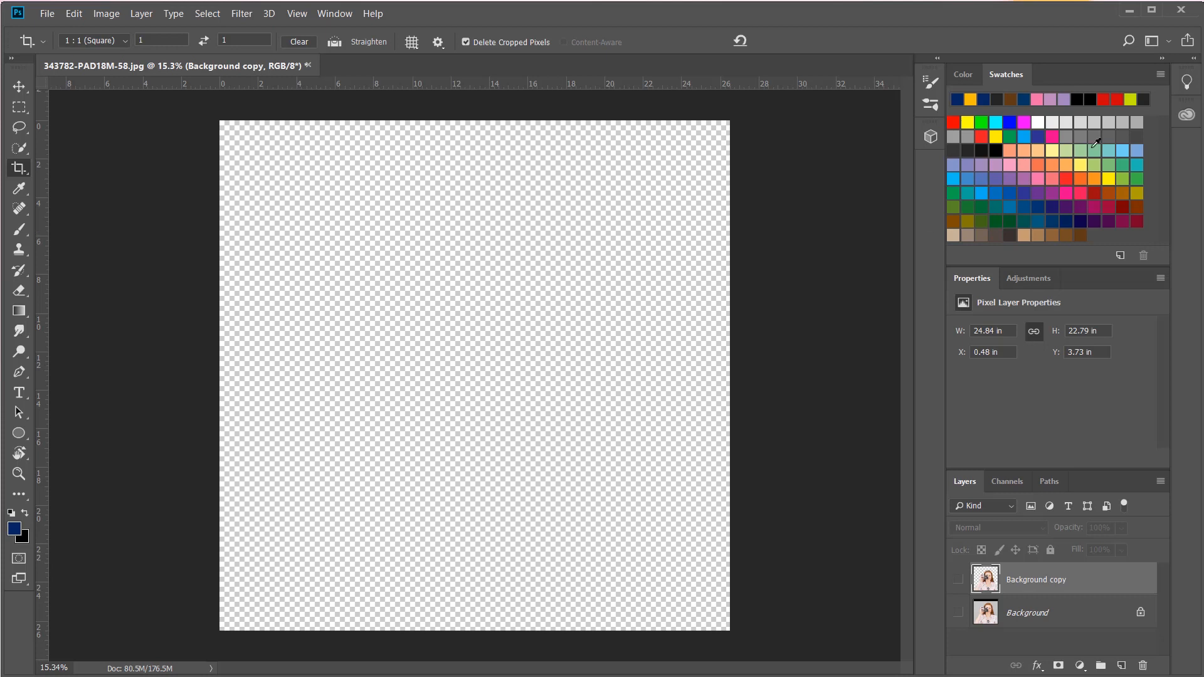
pyautogui.click(342, 15)
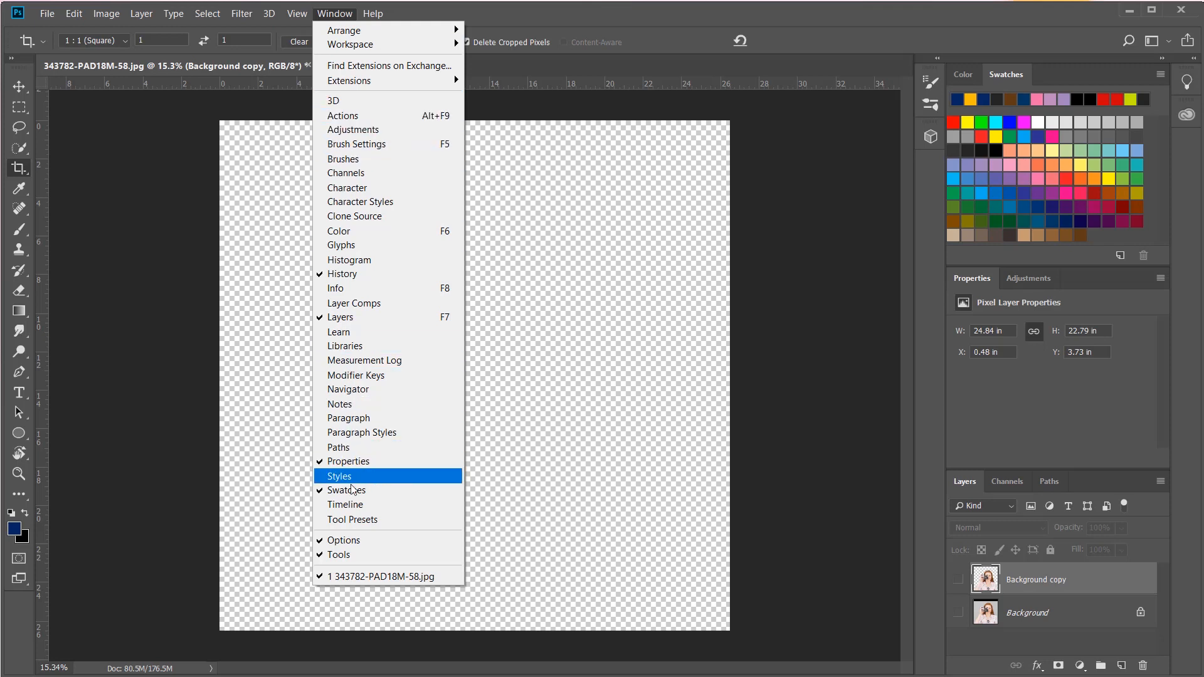
pyautogui.click(844, 353)
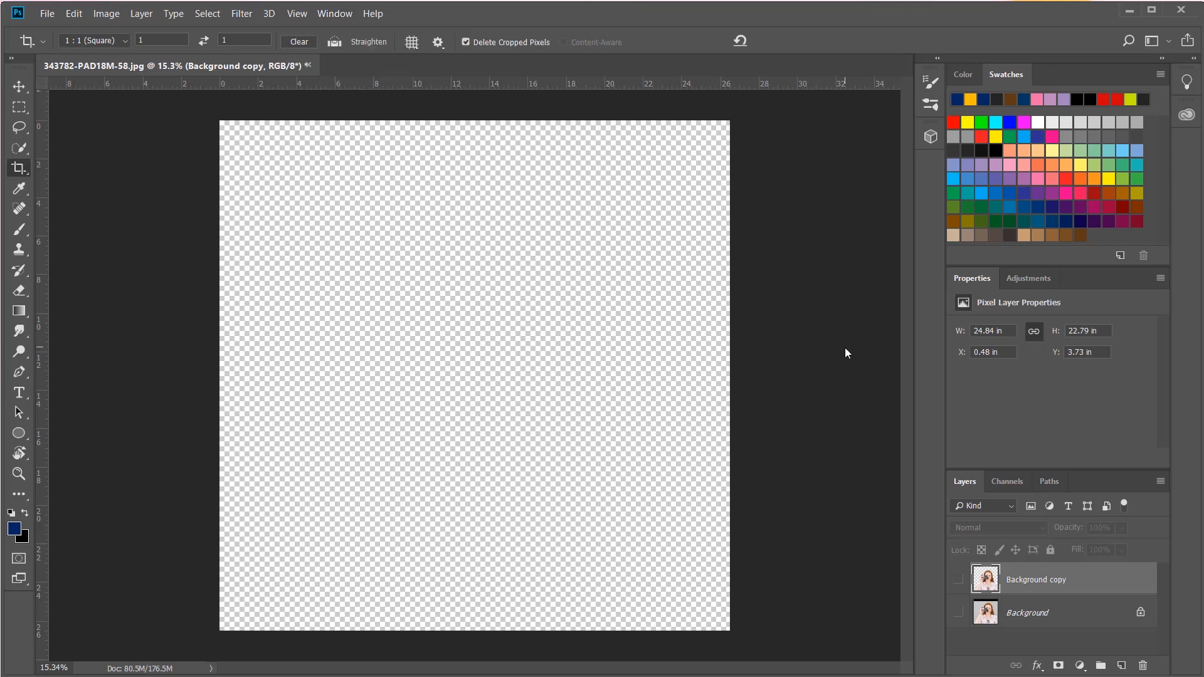
# - Enter foreground colour 282828 and add it to the swatches as Swatch 1
pyautogui.click(15, 530)
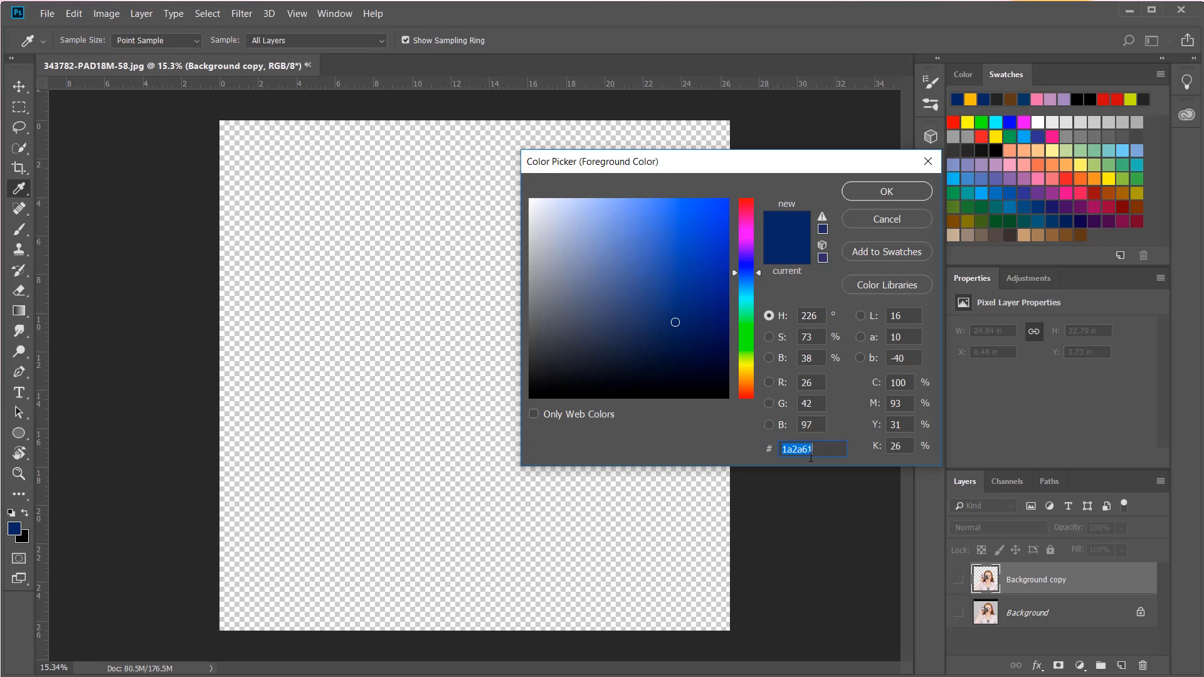
pyautogui.write('2828')
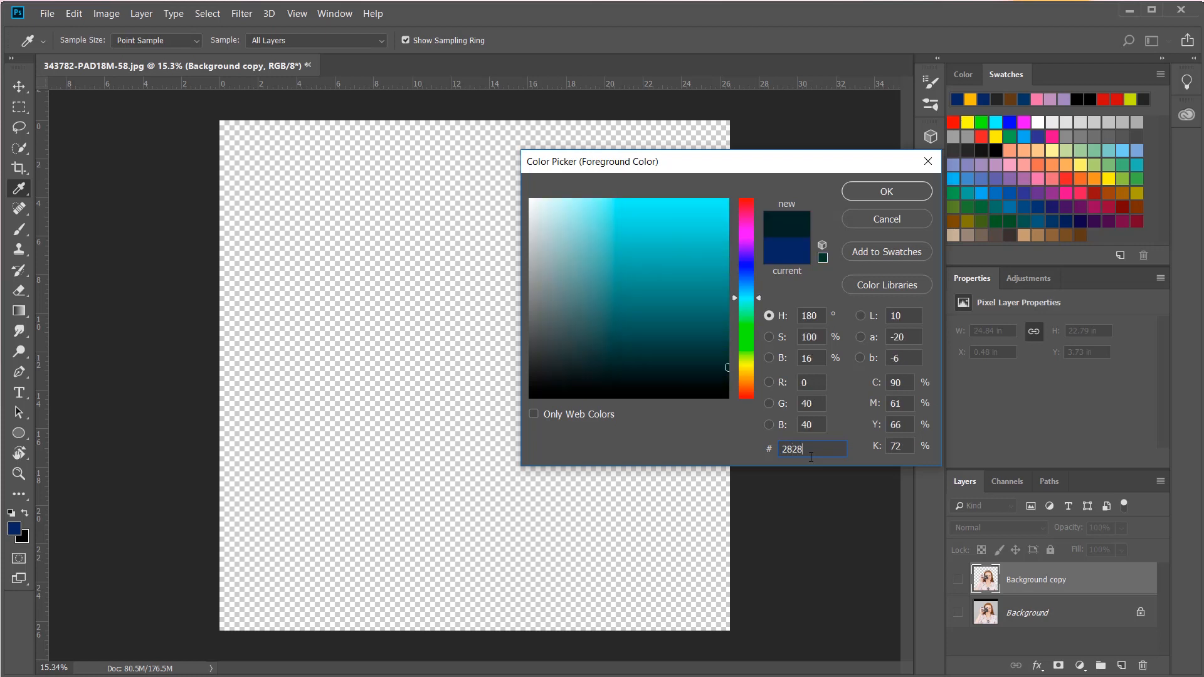
pyautogui.write('28')
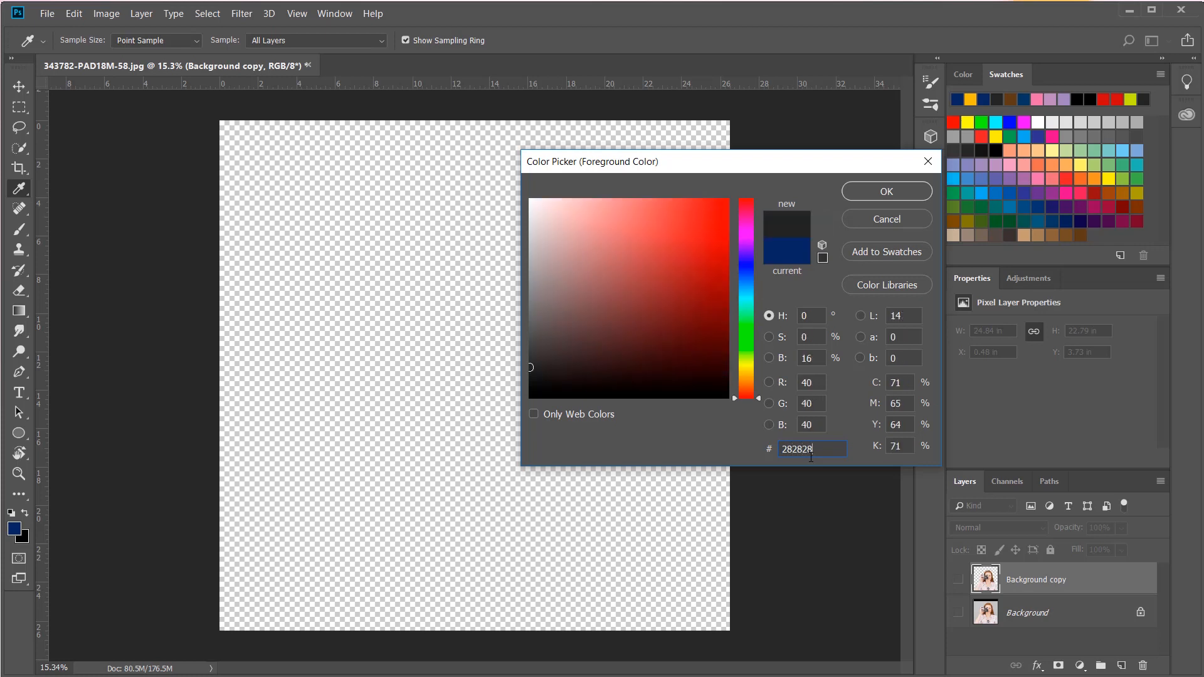
pyautogui.click(905, 251)
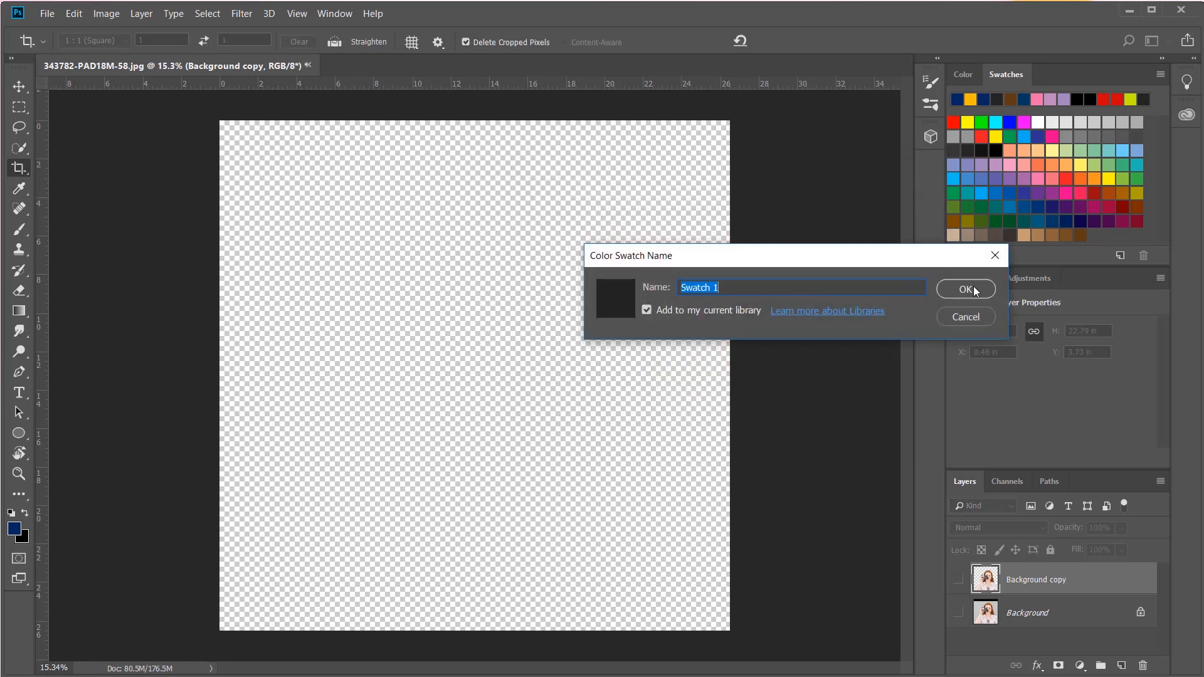
pyautogui.click(974, 289)
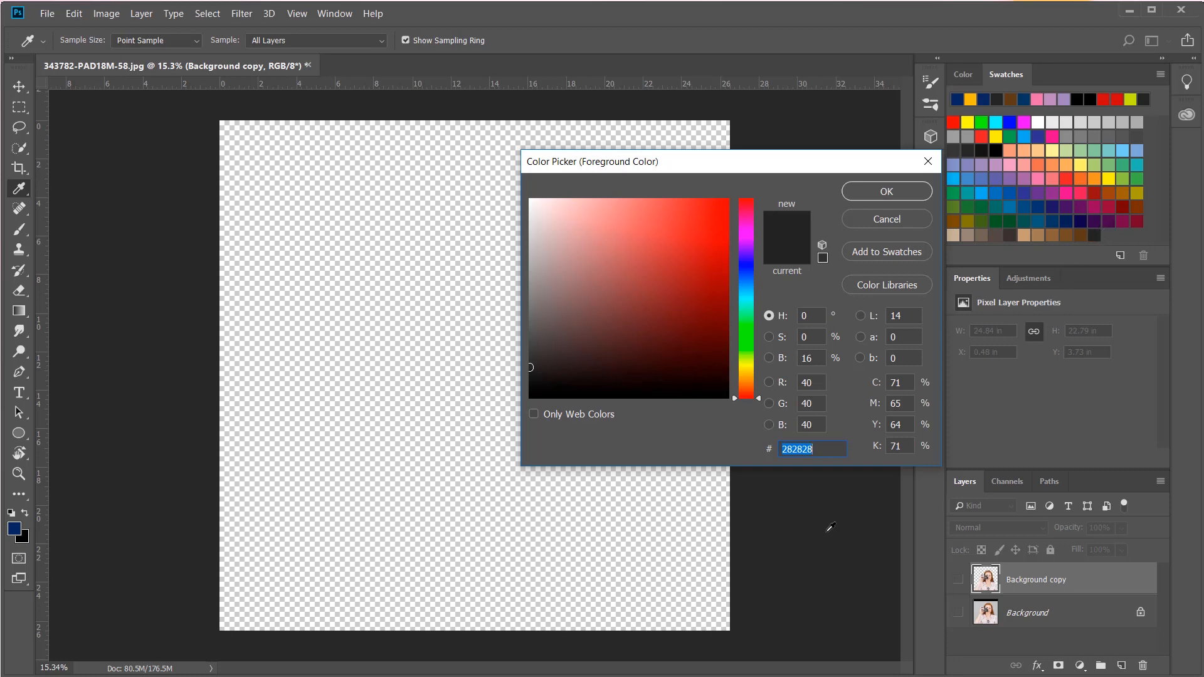
# - Enter the red B21F1F in the Color Picker and save it as Swatch 2
pyautogui.click(809, 449)
pyautogui.moveTo(809, 449); pyautogui.dragTo(748, 449)
pyautogui.write('B21F1F')
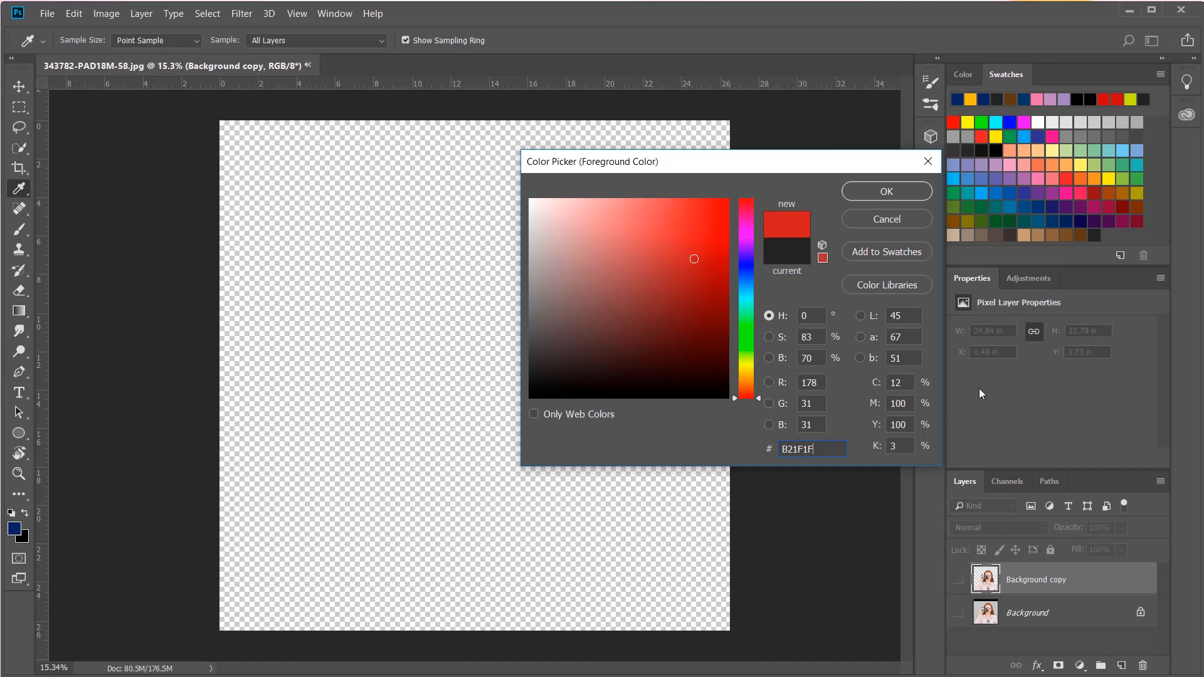
pyautogui.click(917, 251)
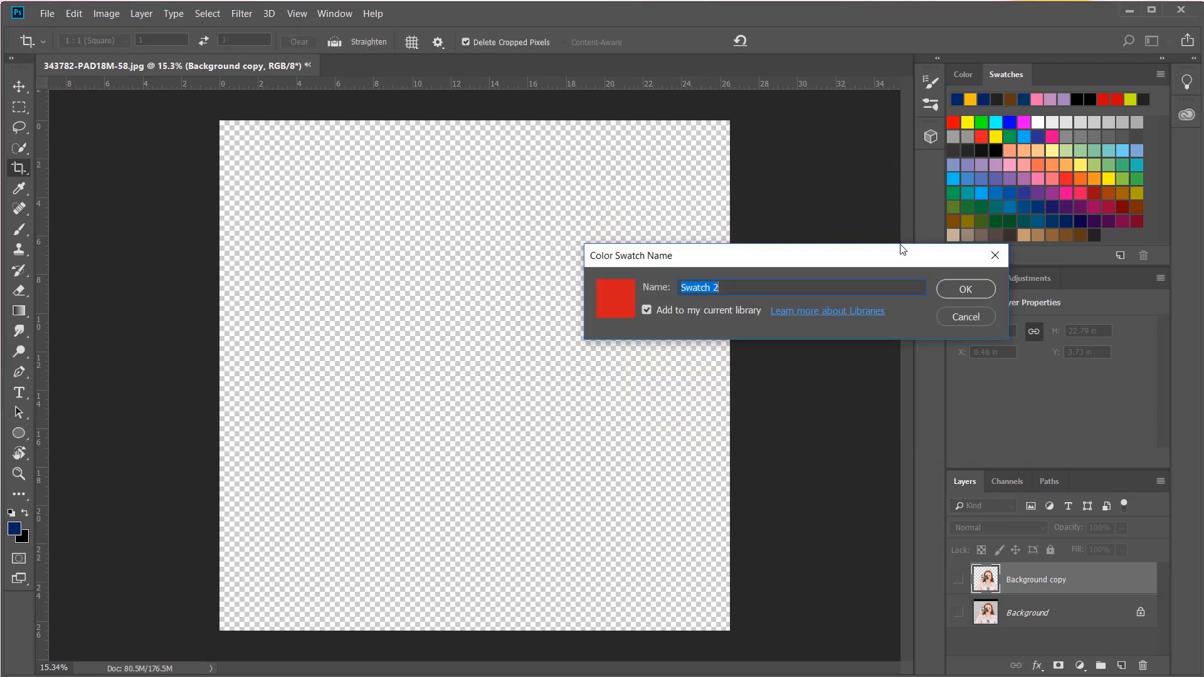
pyautogui.click(963, 288)
# - Enter the yellow-orange FDBB2D in the Color Picker and add it to the swatches
pyautogui.moveTo(823, 449); pyautogui.dragTo(751, 450)
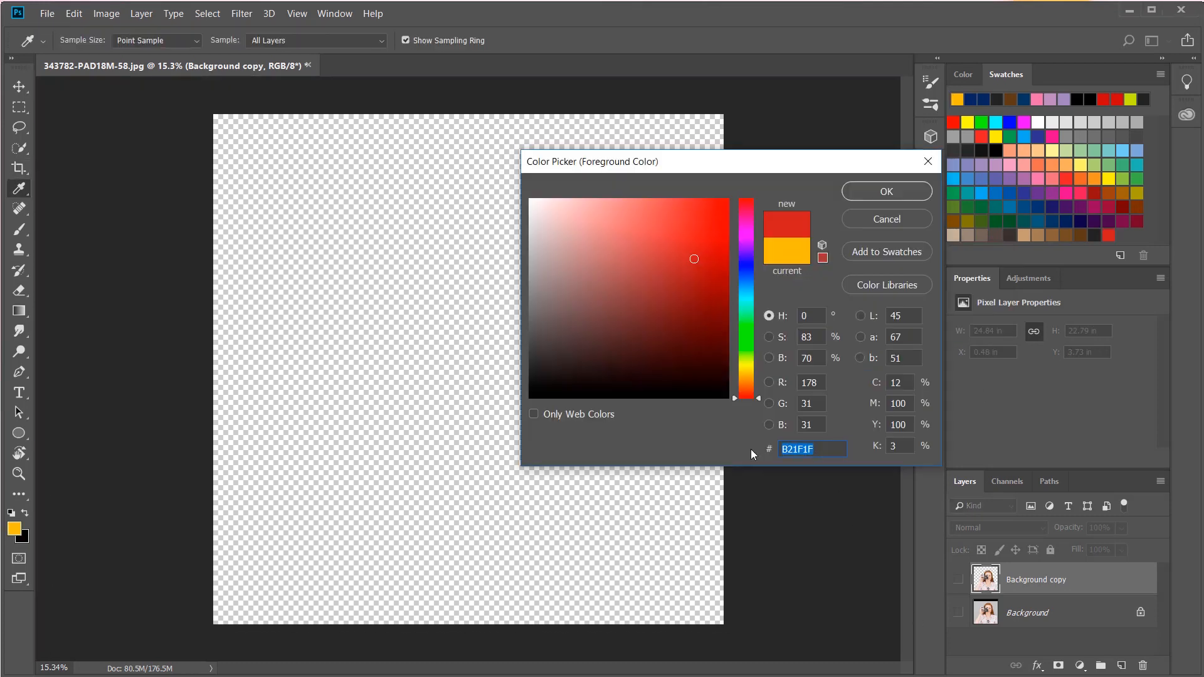
pyautogui.write('FDBB')
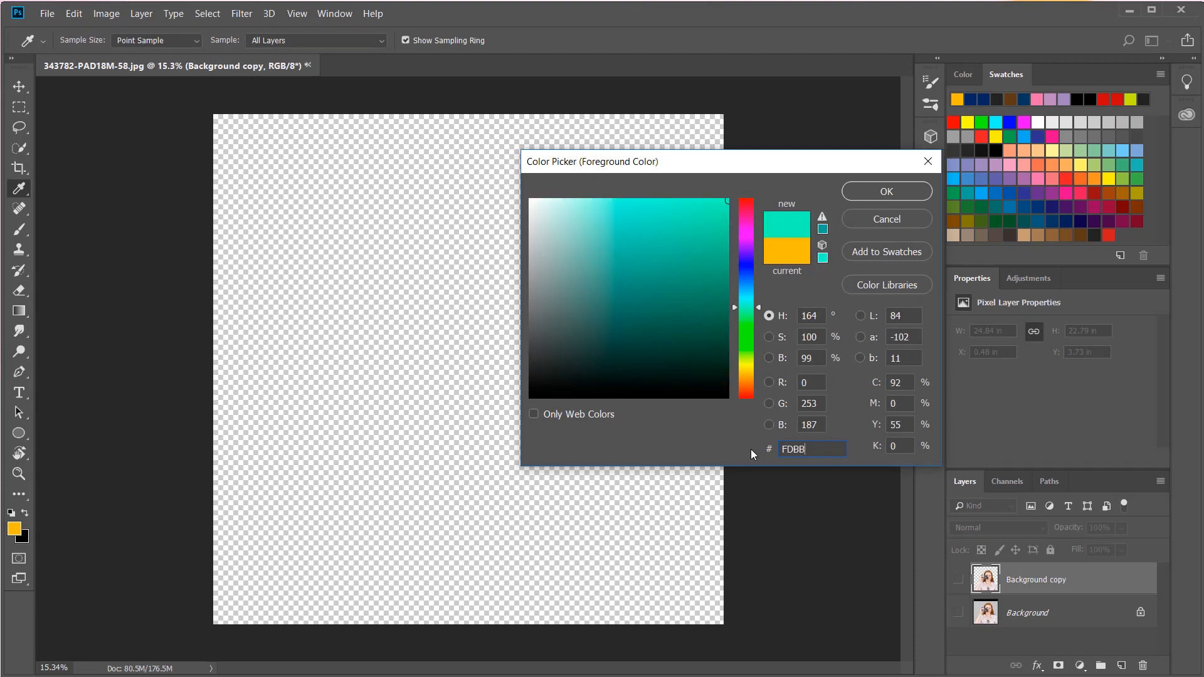
pyautogui.write('2D')
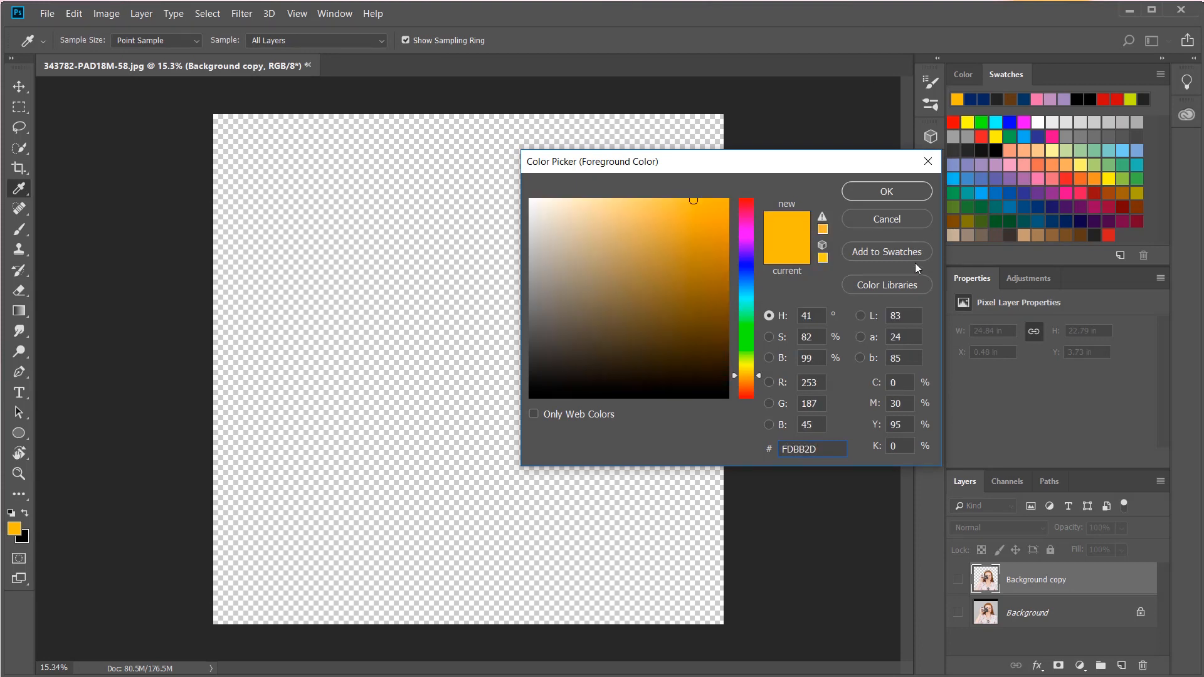
pyautogui.click(910, 252)
pyautogui.click(967, 288)
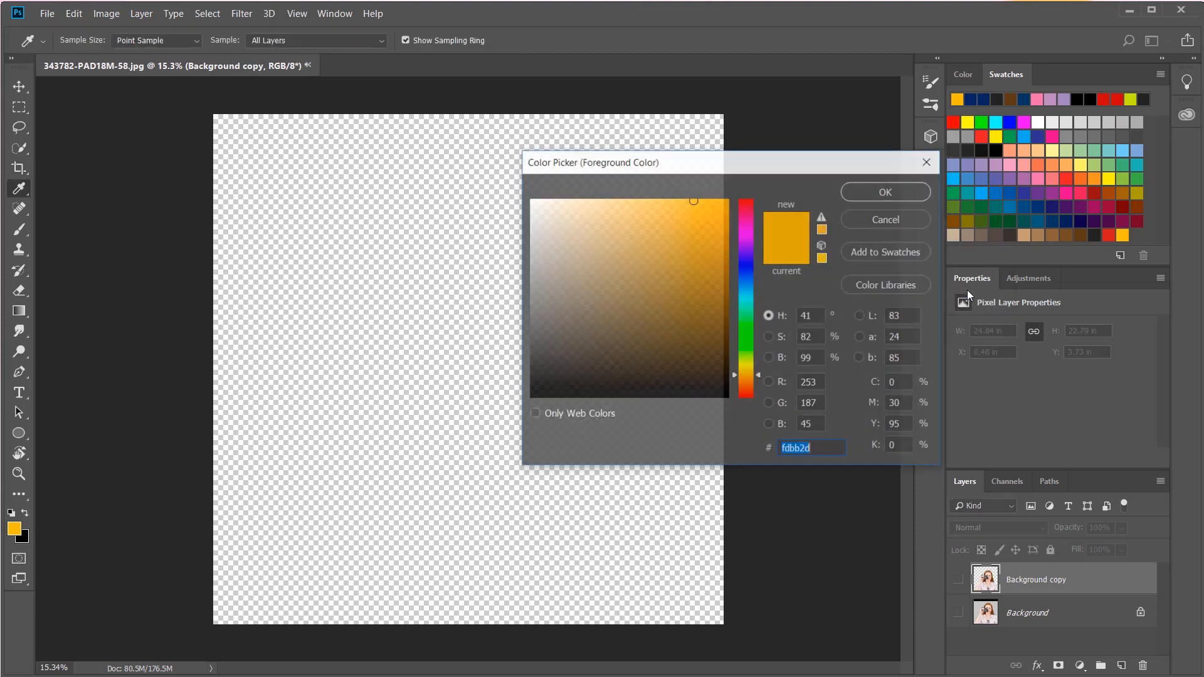
# - Enter the dark blue 1A2A60, save it as Swatch 4, and accept it as the foreground colour
pyautogui.write('1A')
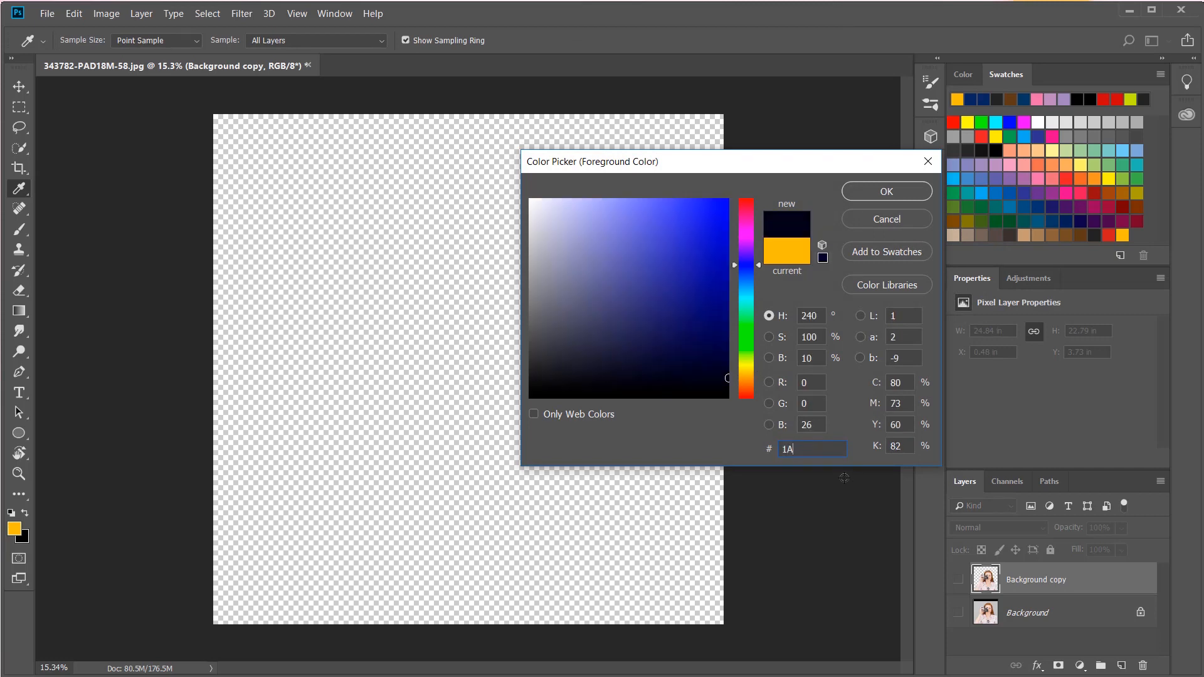
pyautogui.write('2A60')
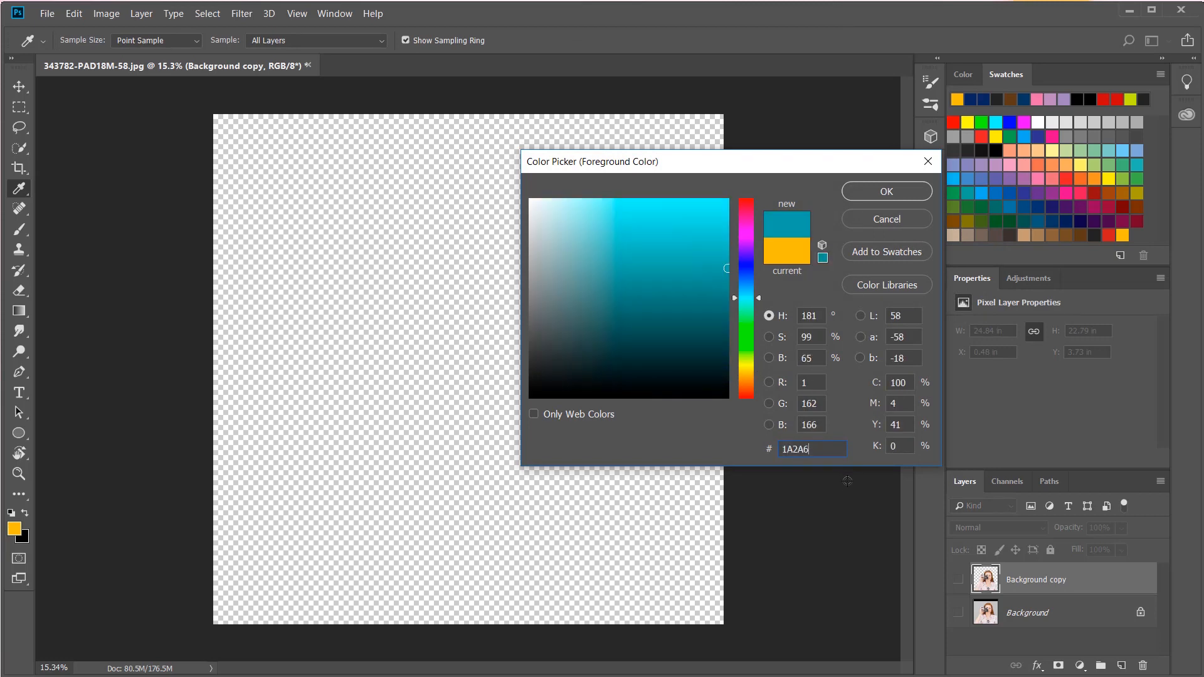
pyautogui.click(903, 253)
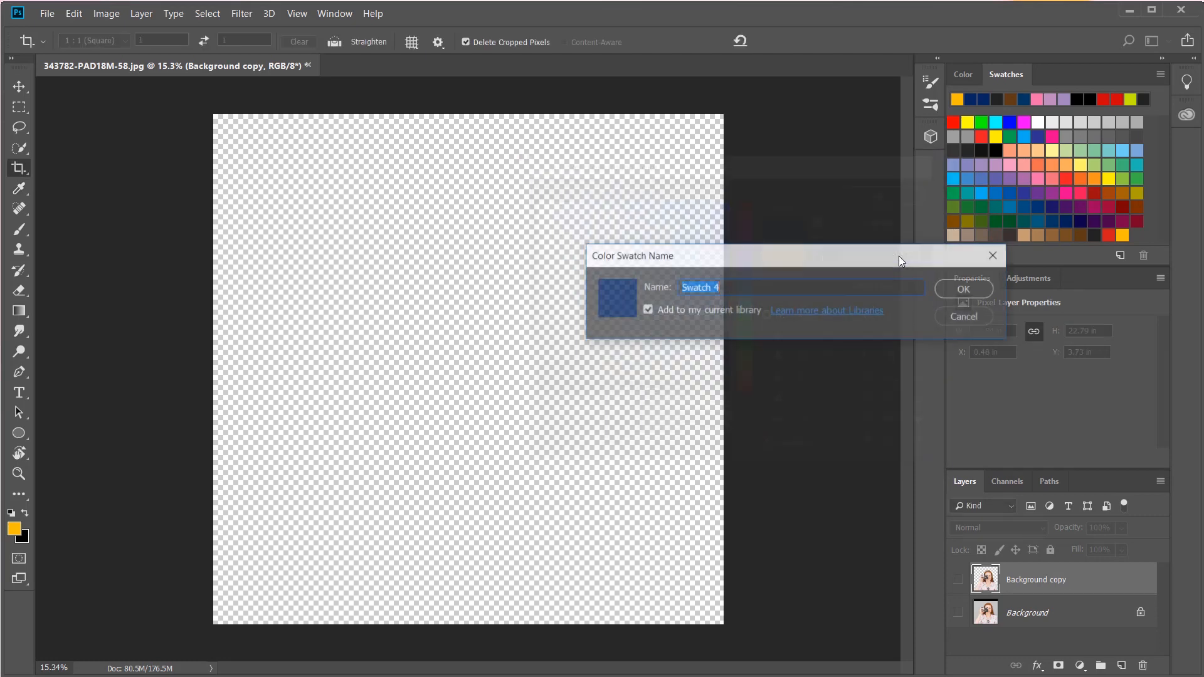
pyautogui.click(957, 291)
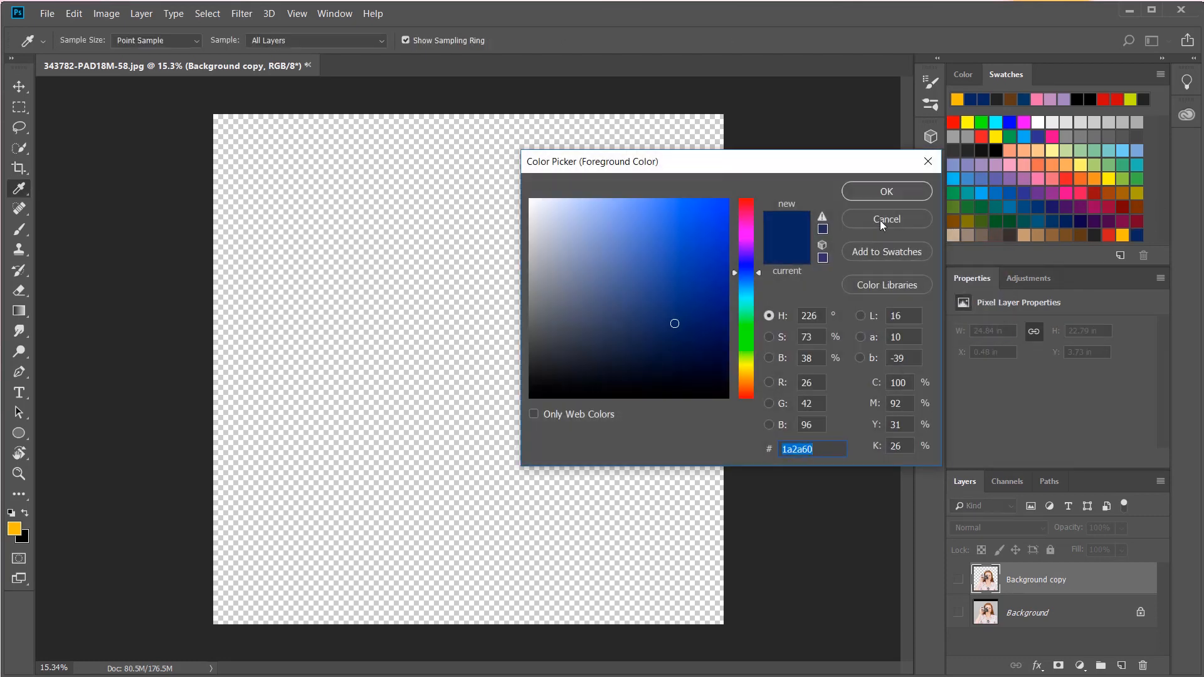
pyautogui.click(897, 193)
# - Draw a dark blue rectangle shape of about 5353 by 5359 px over the whole canvas, directly above the Background layer
pyautogui.press('c')
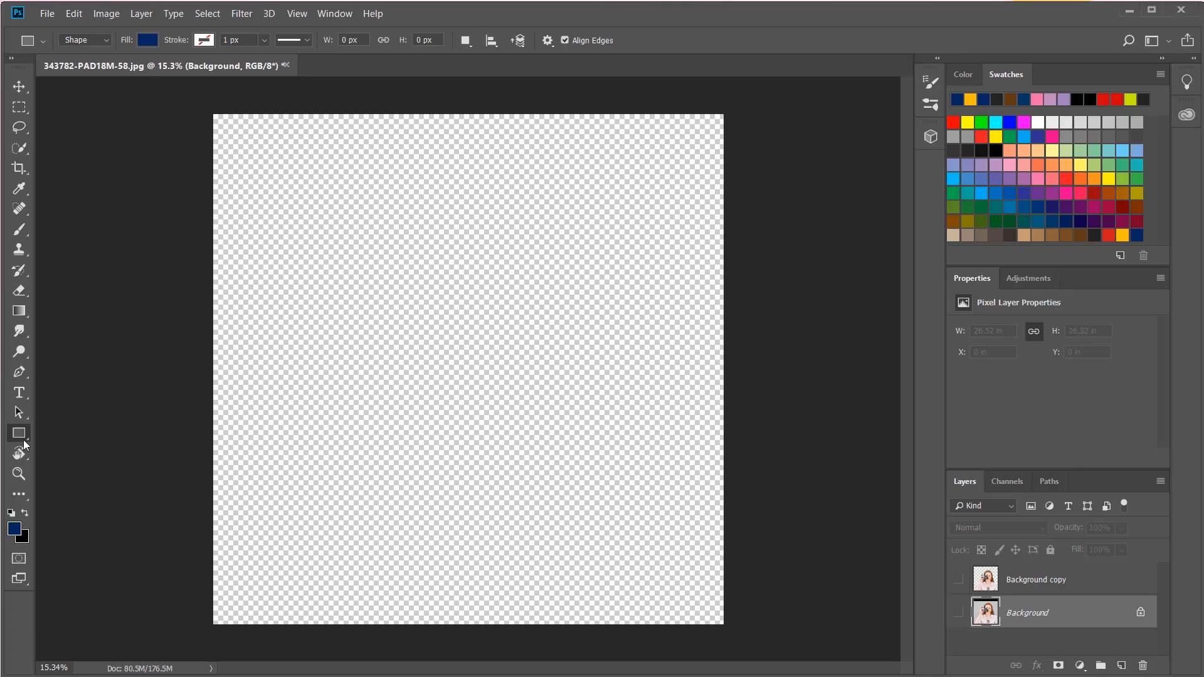
pyautogui.click(19, 434)
pyautogui.click(82, 439)
pyautogui.moveTo(211, 111); pyautogui.dragTo(725, 627)
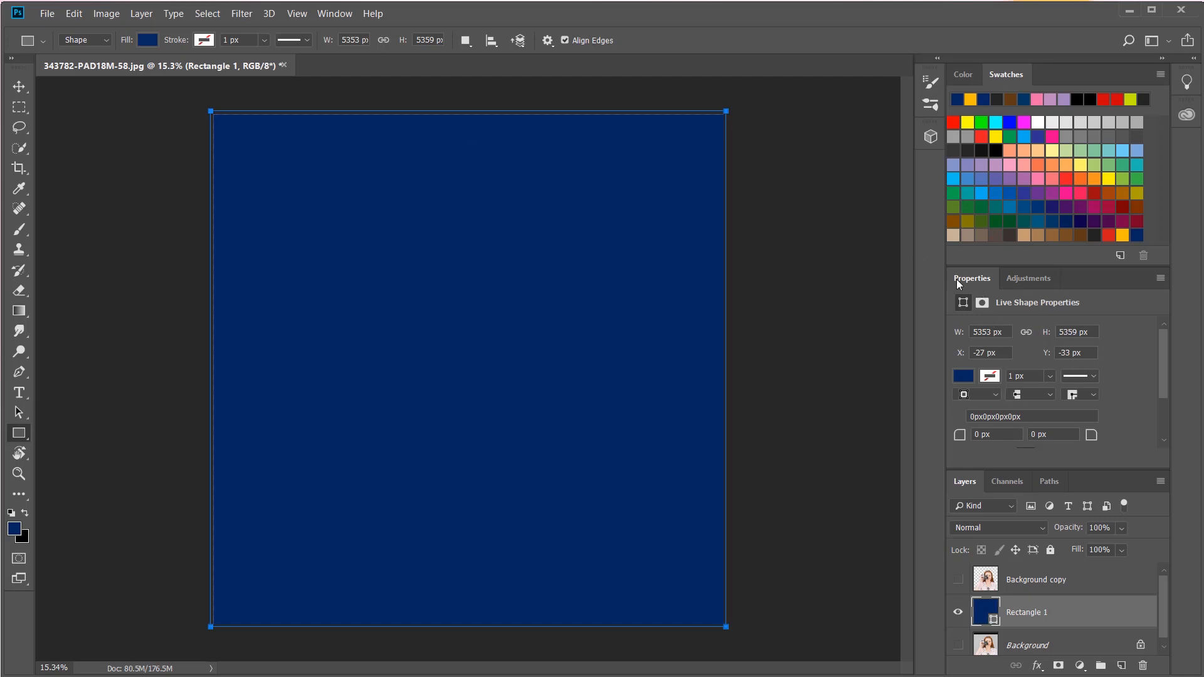
# - Change the rectangle's fill from solid colour to a linear black-to-white gradient and open it in the Gradient Editor
pyautogui.click(334, 14)
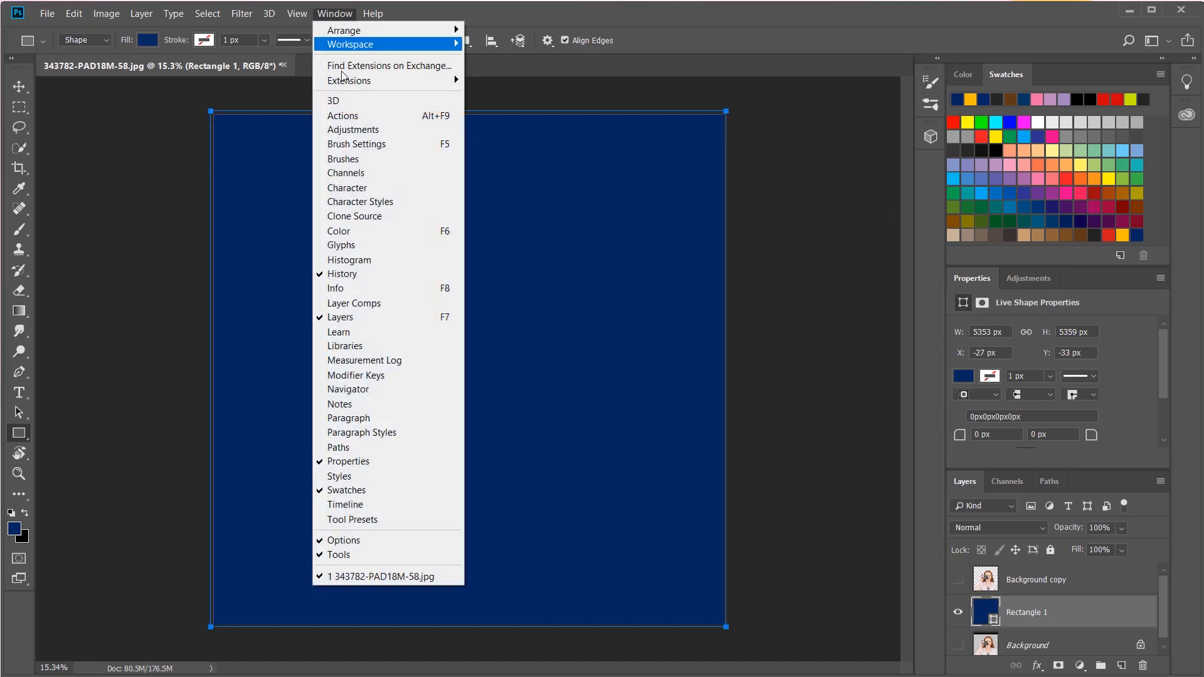
pyautogui.click(826, 416)
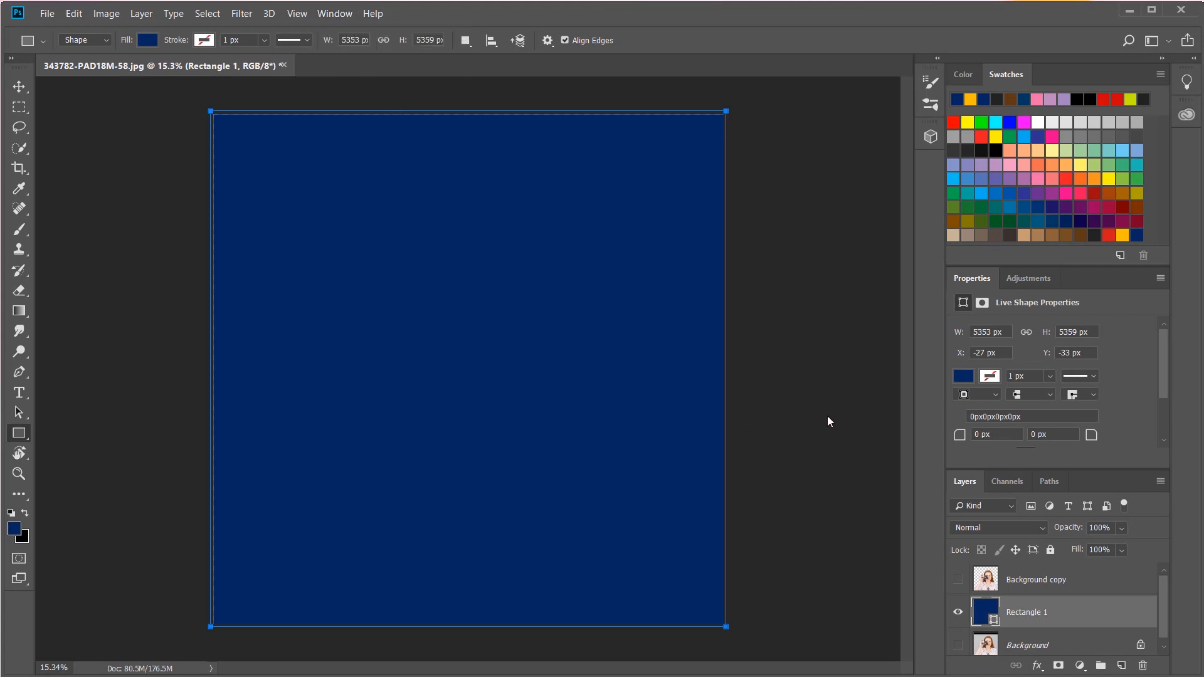
pyautogui.click(964, 376)
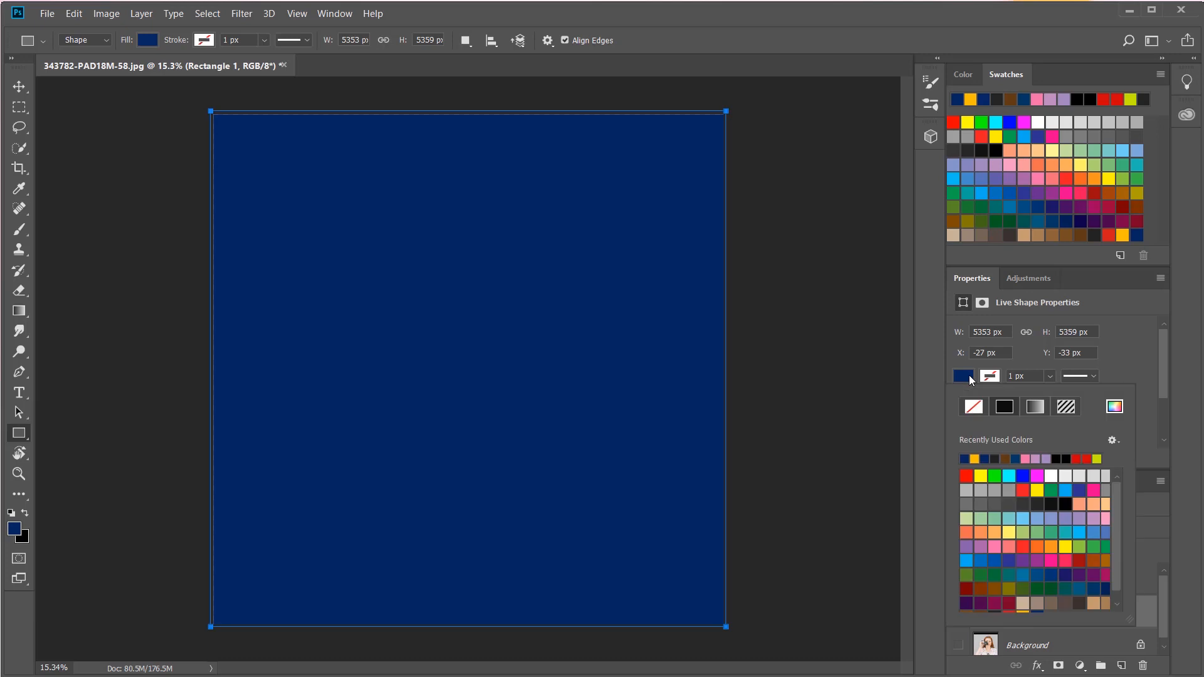
pyautogui.click(1033, 408)
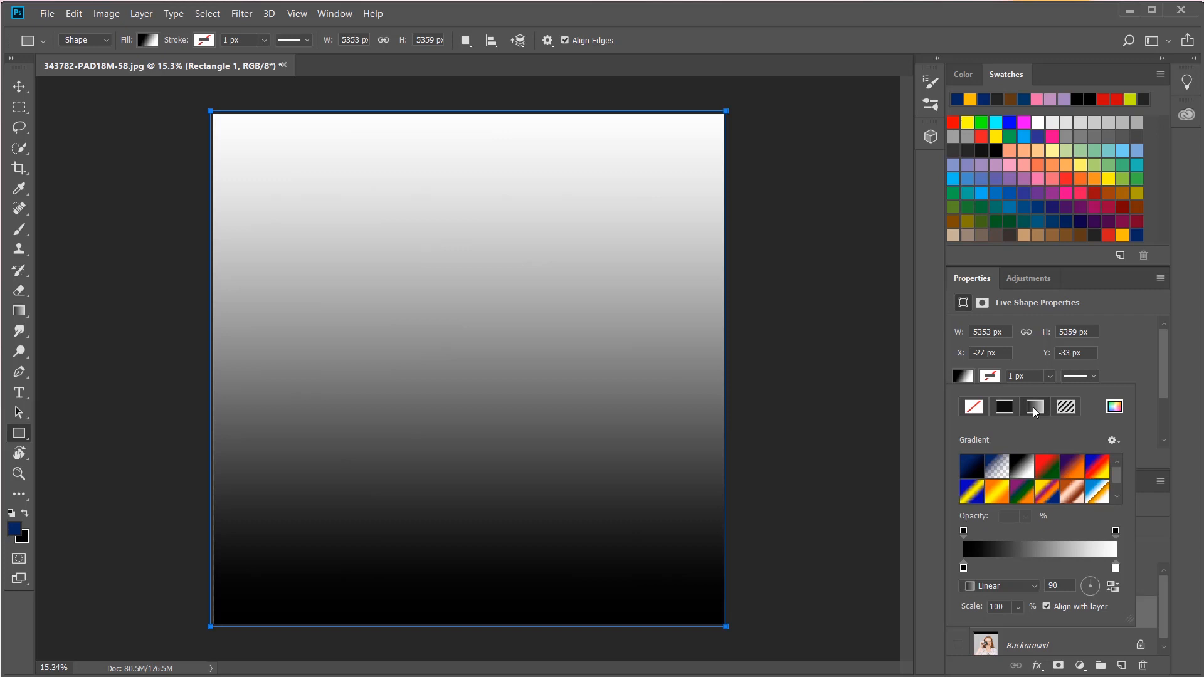
pyautogui.click(1042, 549)
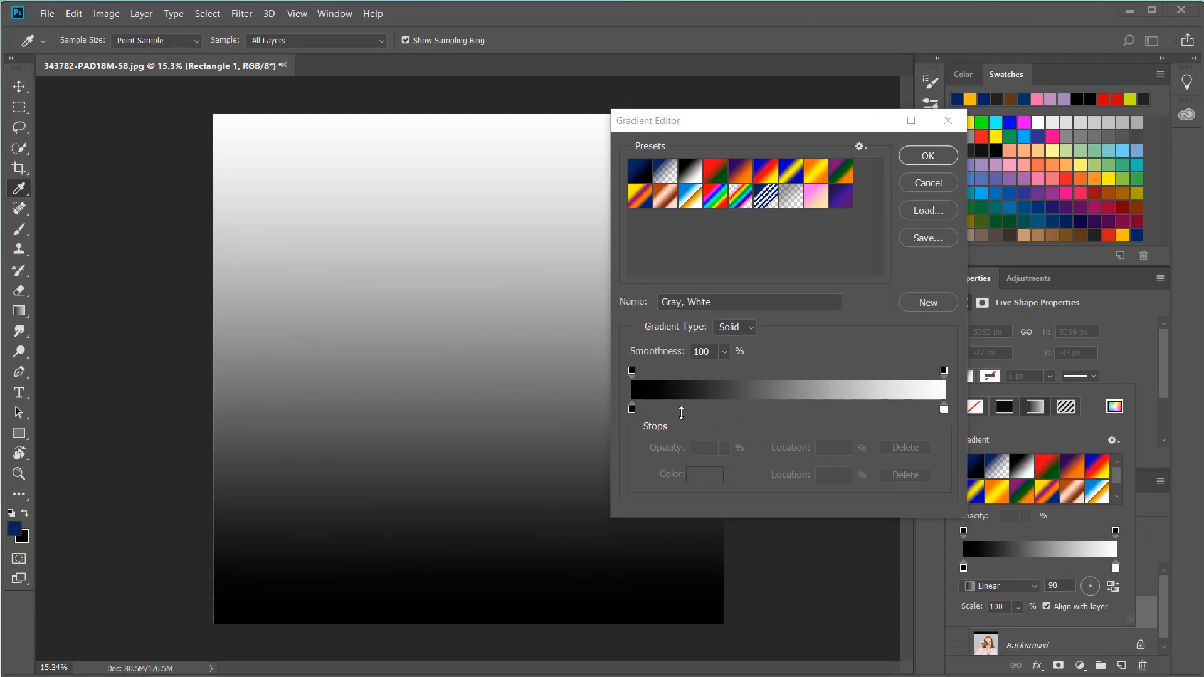
# - Change the gradient's starting black stop at 0% to the custom dark grey swatch, 282828
pyautogui.click(631, 412)
pyautogui.click(632, 411)
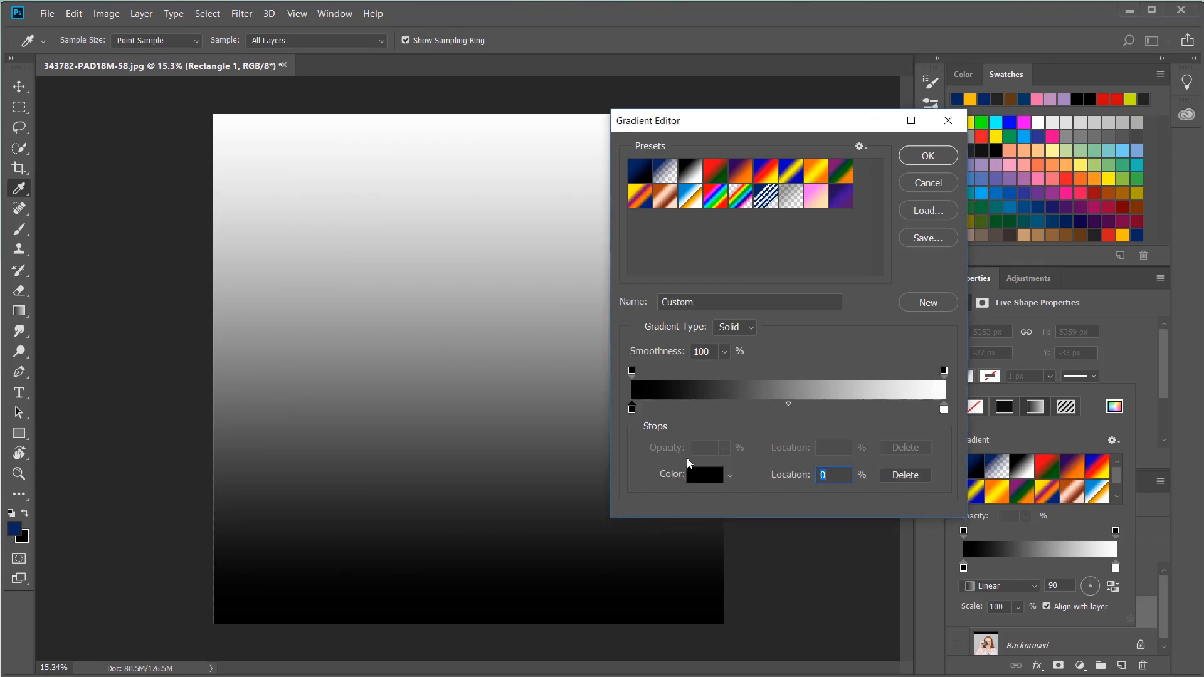
pyautogui.click(701, 475)
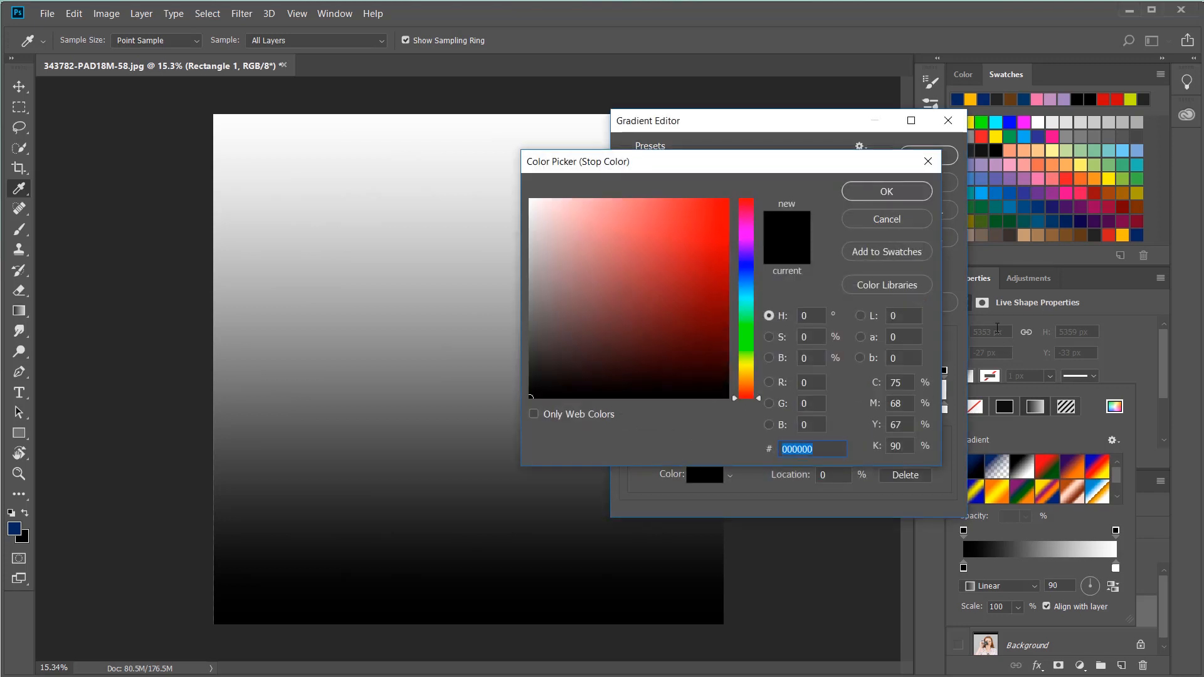
pyautogui.click(1097, 236)
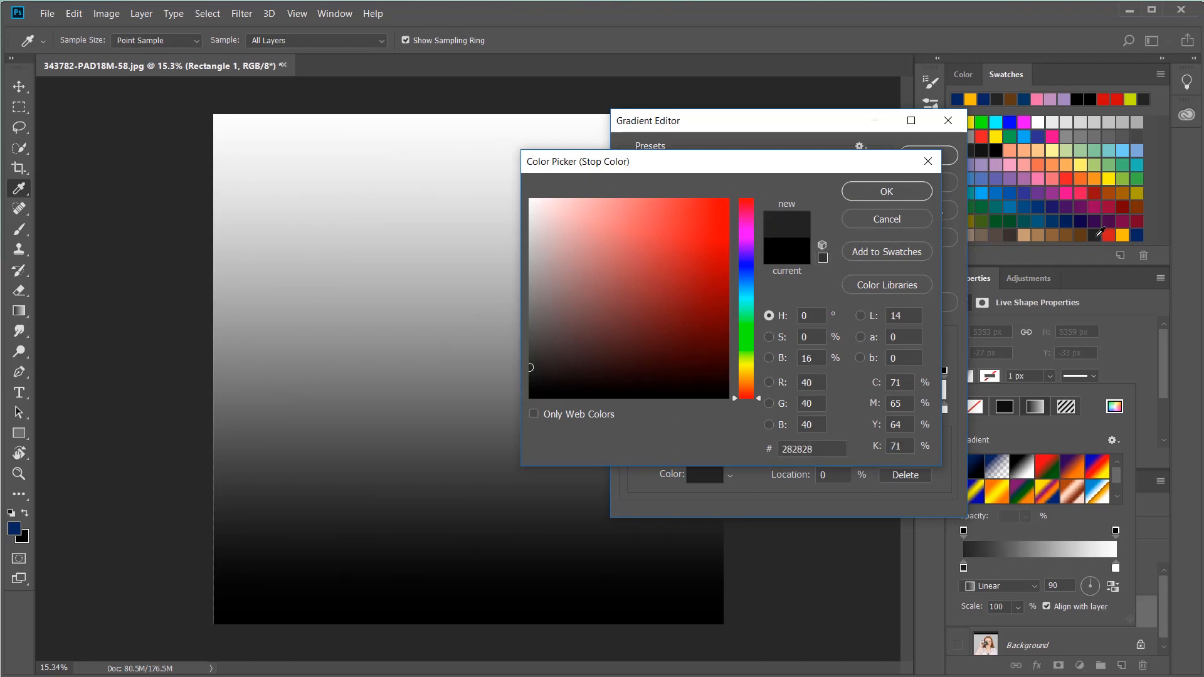
pyautogui.click(888, 193)
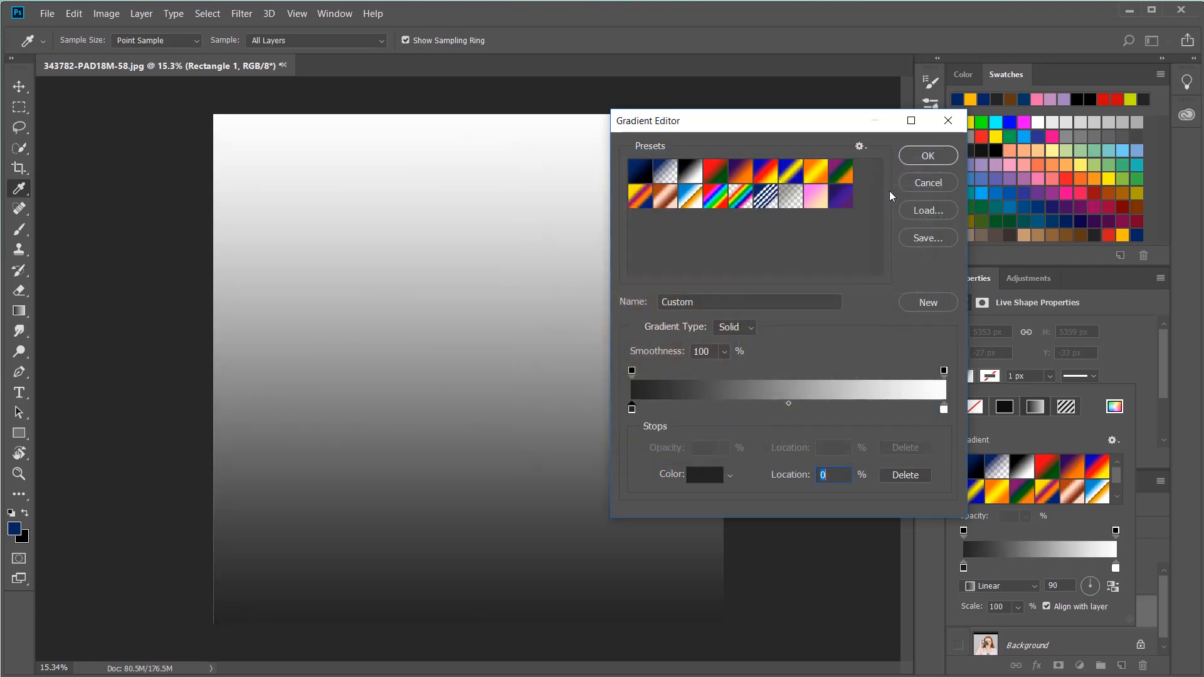
# - Change the gradient's white end stop at 100% to the custom yellow-orange swatch
pyautogui.click(944, 409)
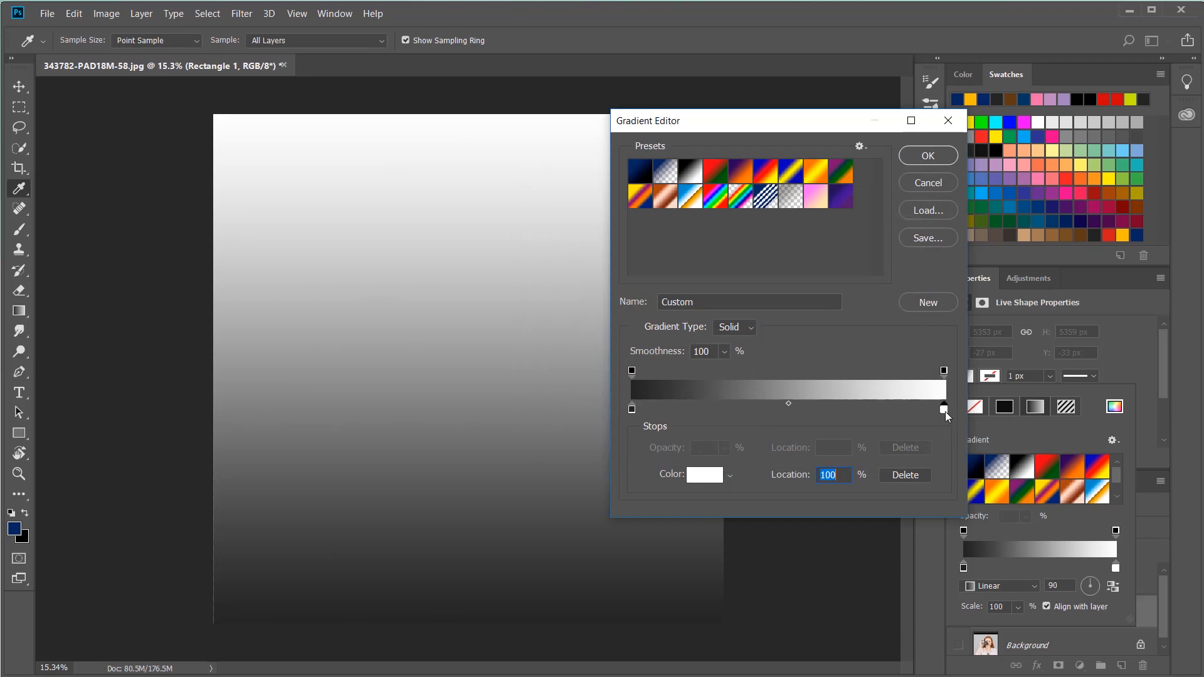
pyautogui.click(705, 475)
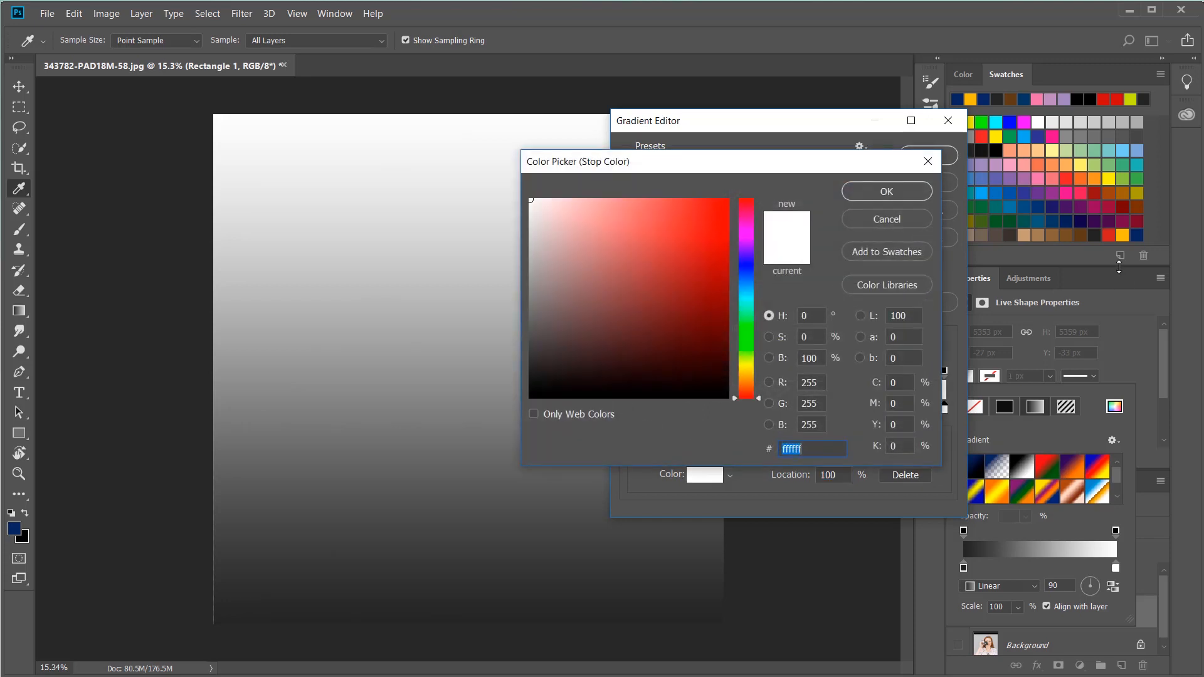
pyautogui.click(1122, 235)
pyautogui.click(897, 191)
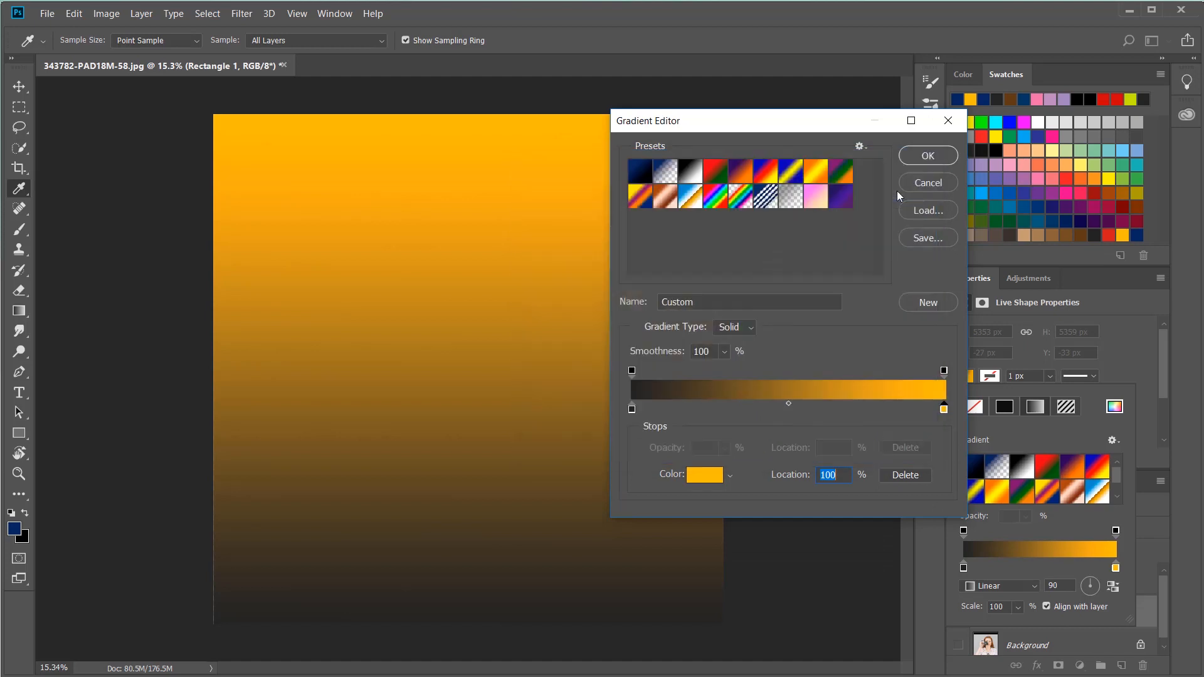
# - Add a middle stop at about 53% in the custom red swatch colour and accept the rectangle's gradient
pyautogui.click(797, 407)
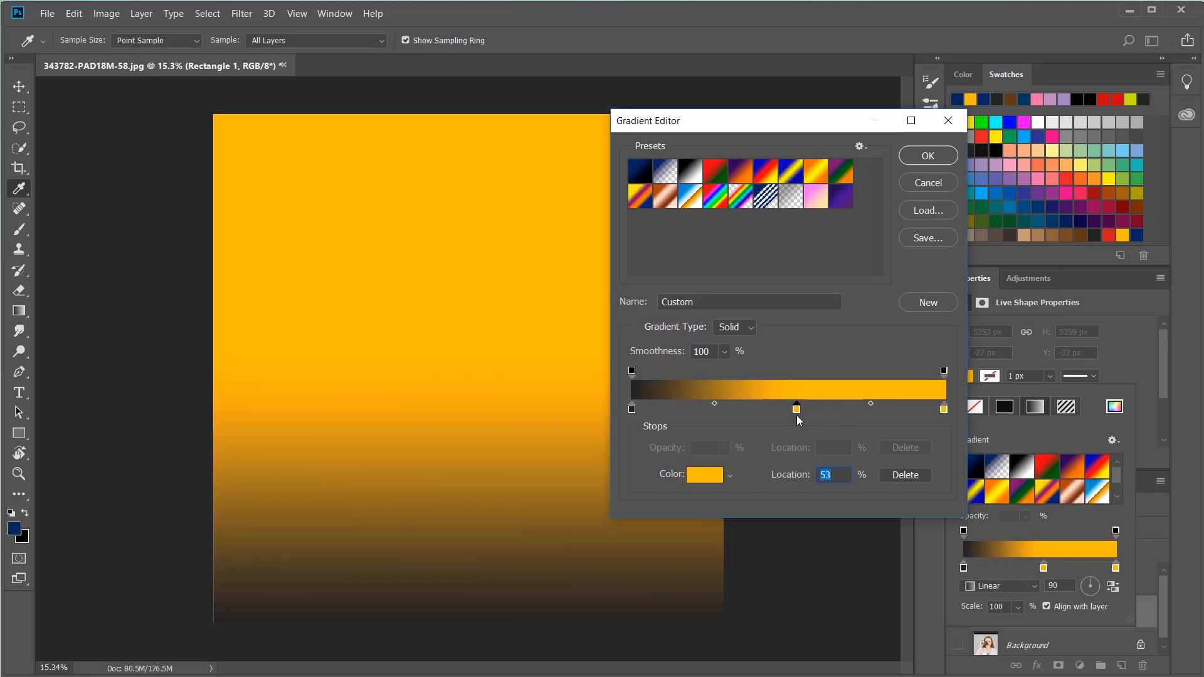
pyautogui.click(715, 477)
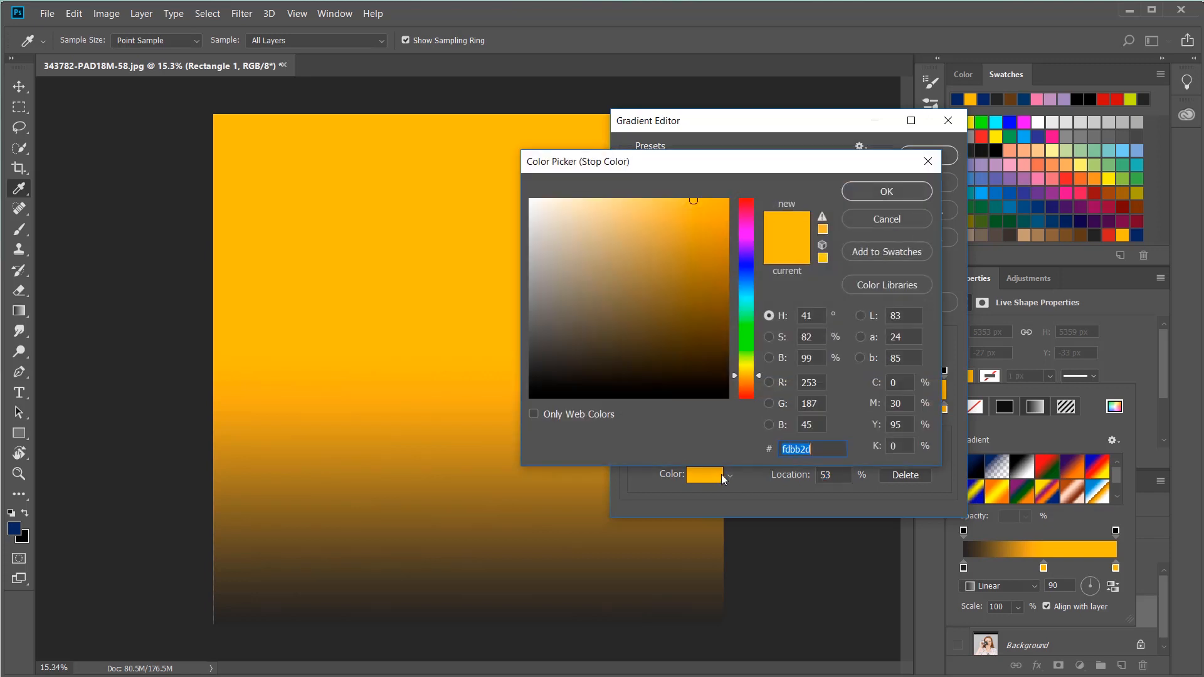
pyautogui.click(1109, 234)
pyautogui.click(887, 192)
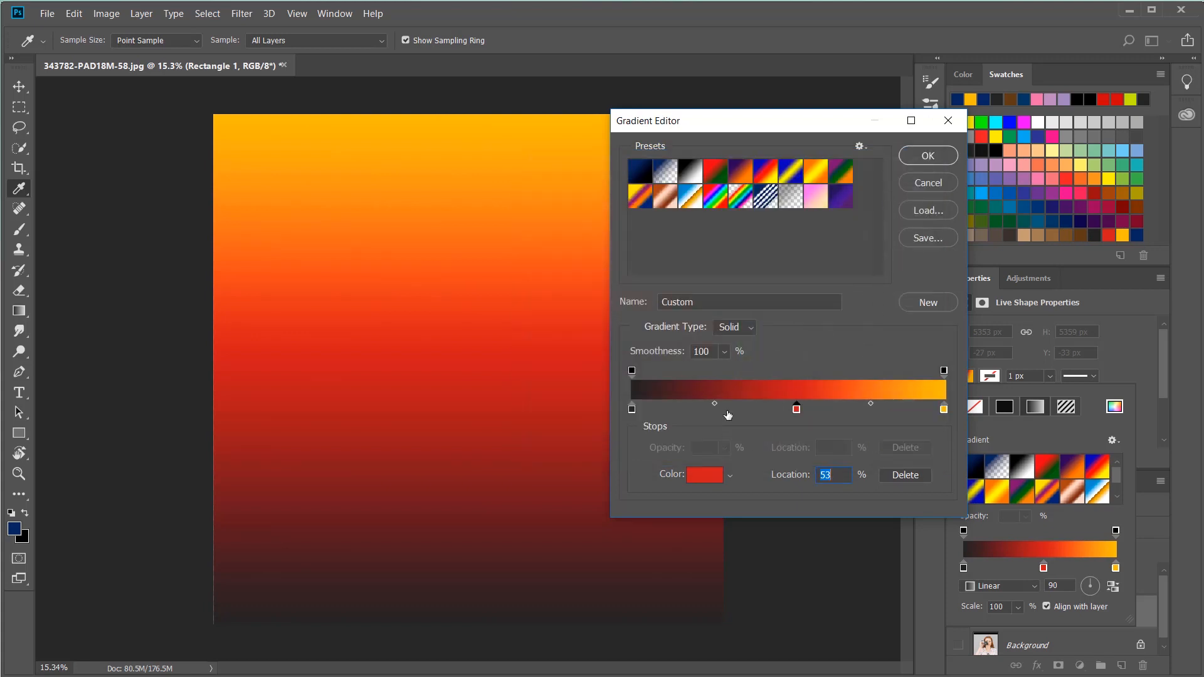
pyautogui.click(633, 370)
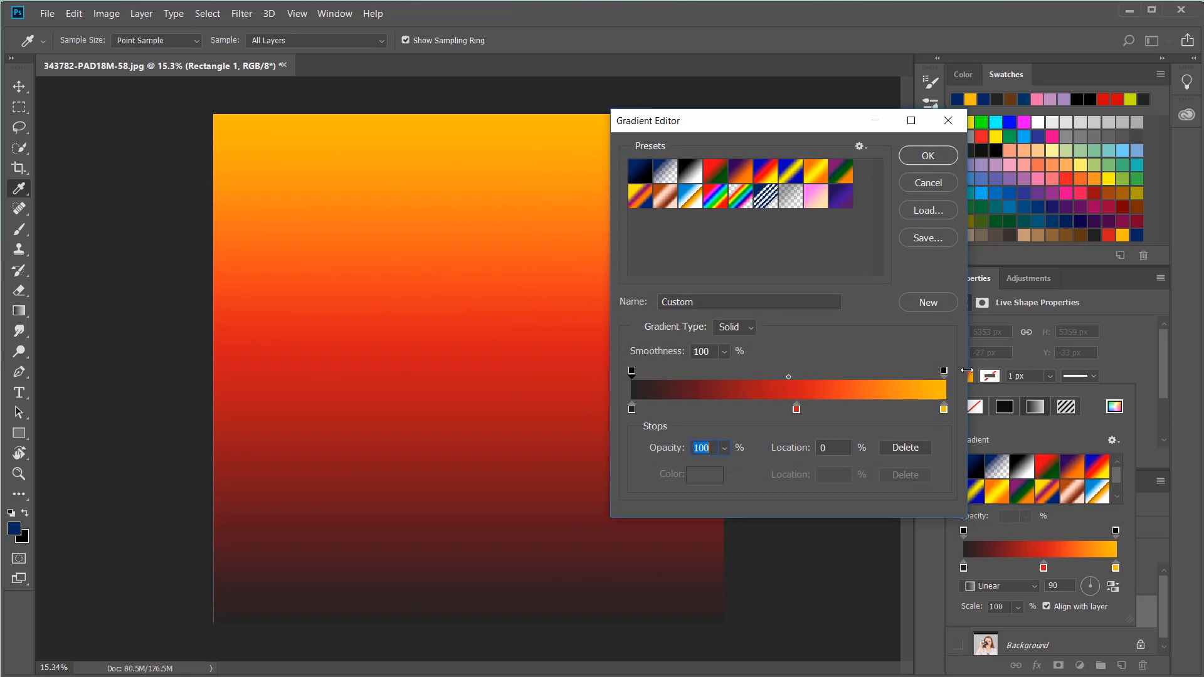
pyautogui.click(947, 372)
pyautogui.click(928, 156)
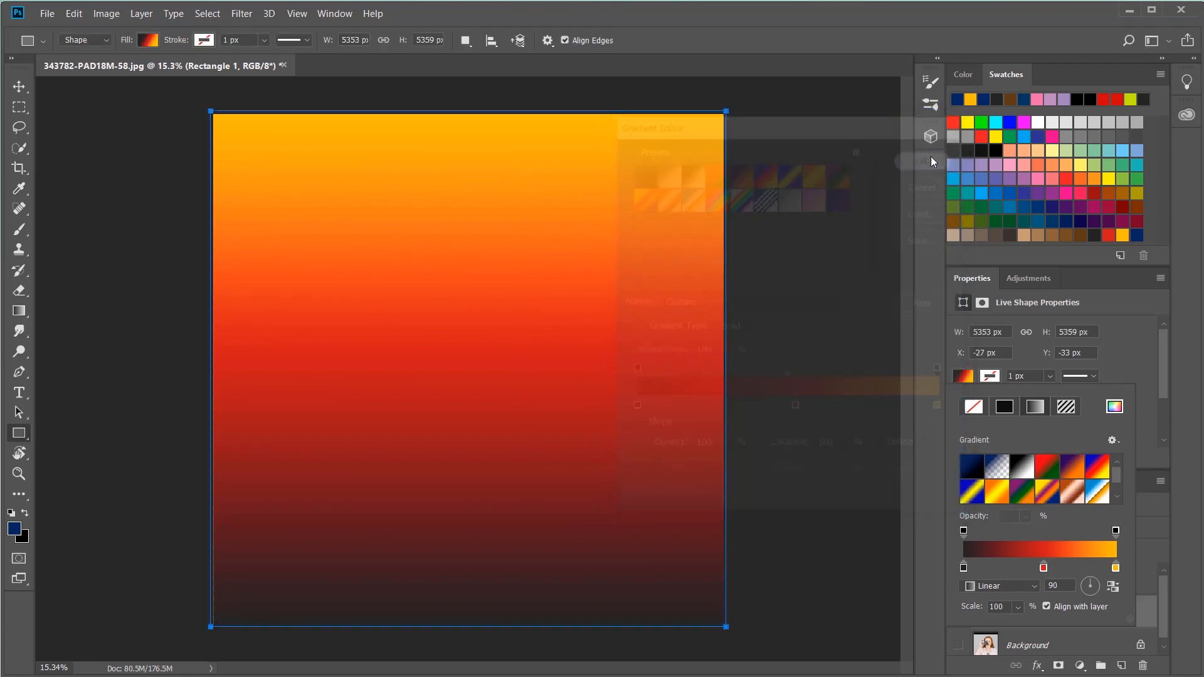
# - Draw a circle shape about 2945 px in diameter in the upper middle of the canvas with the Ellipse tool
pyautogui.rightClick(23, 437)
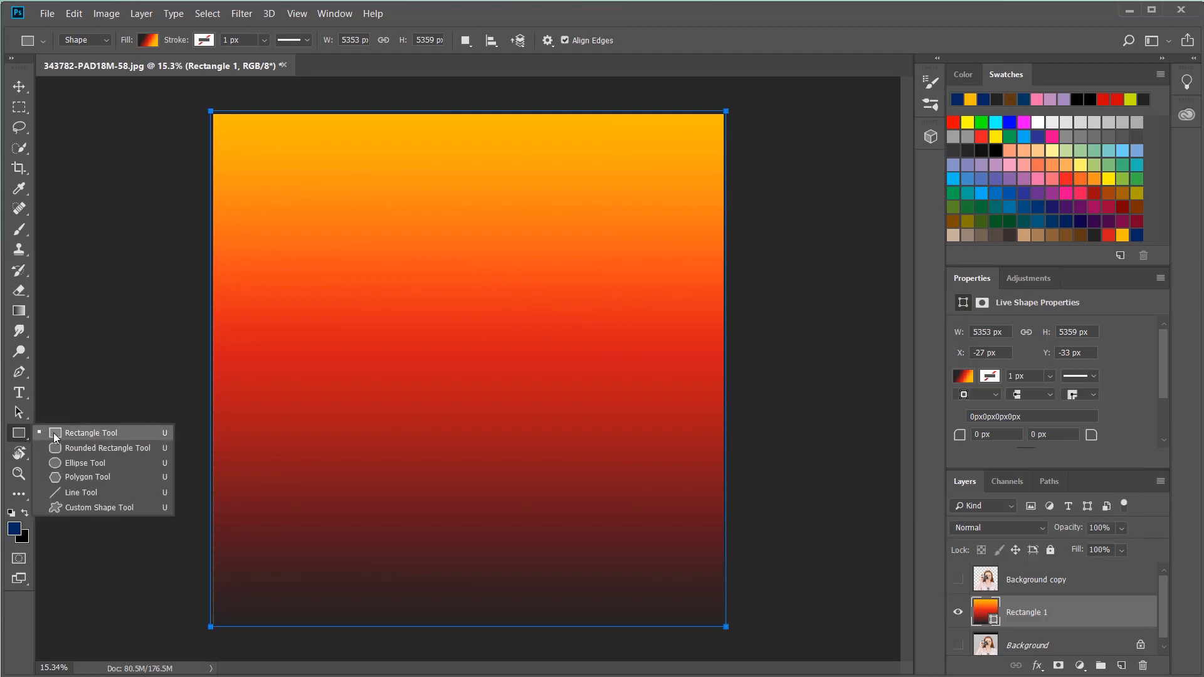
pyautogui.click(76, 463)
pyautogui.moveTo(357, 195); pyautogui.dragTo(612, 468)
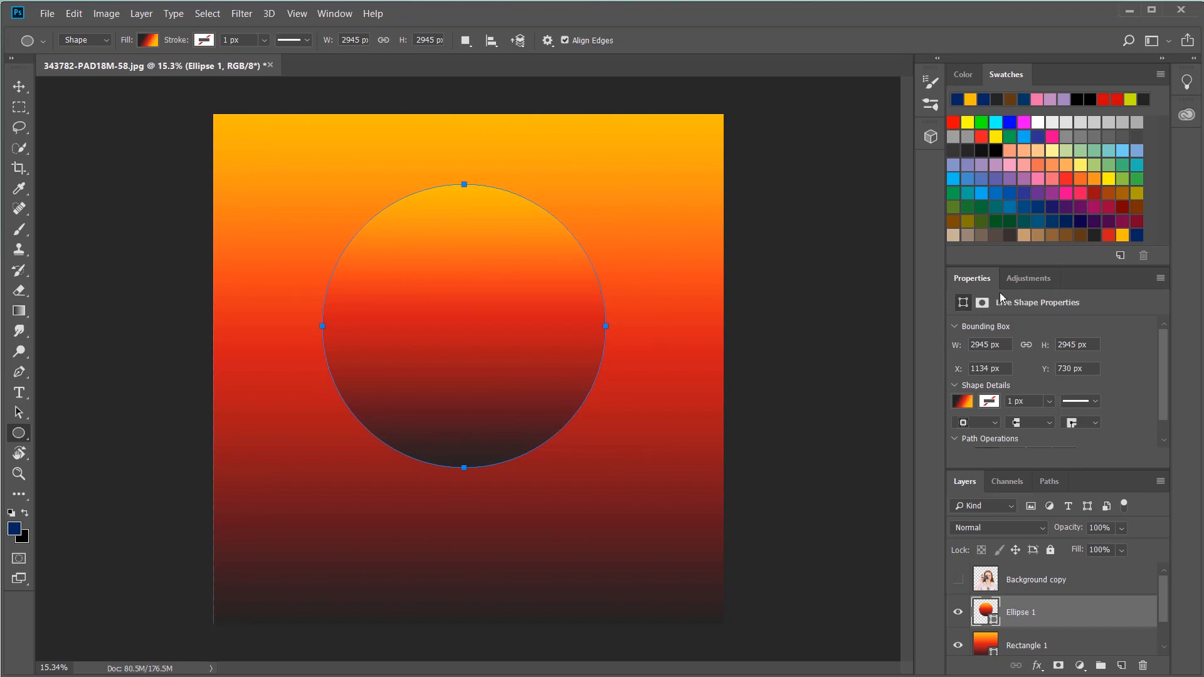
# - Edit the circle's gradient fill and change its end stop at 100% to the custom dark blue swatch
pyautogui.click(964, 401)
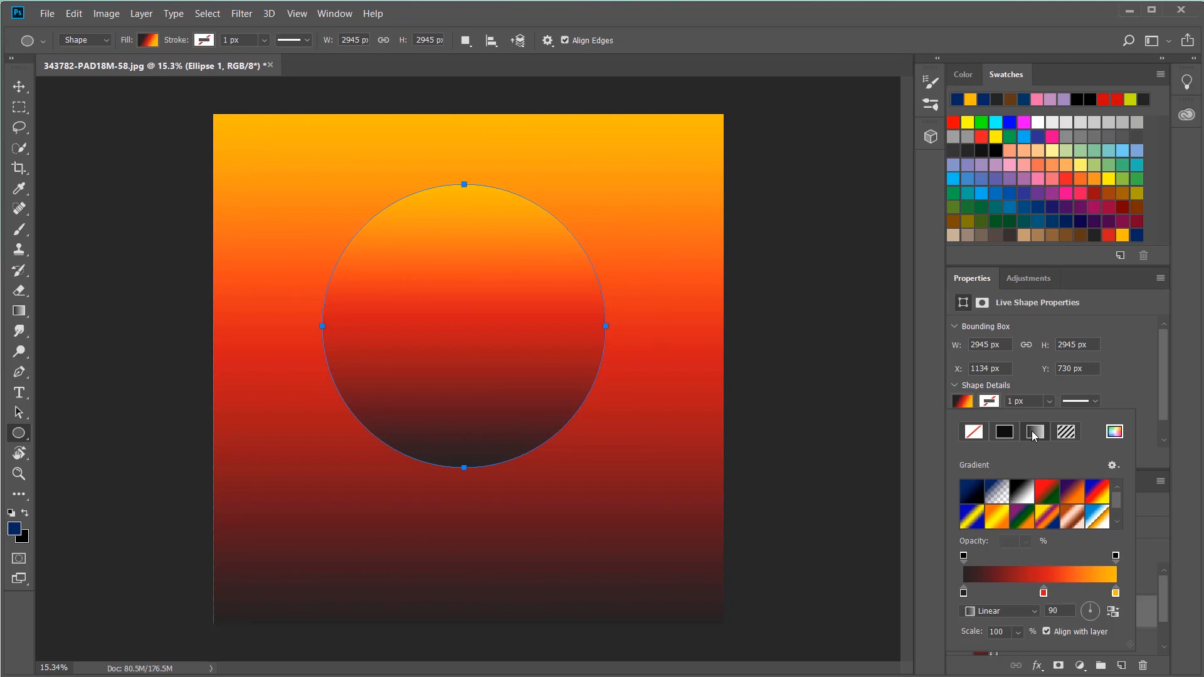
pyautogui.click(1024, 576)
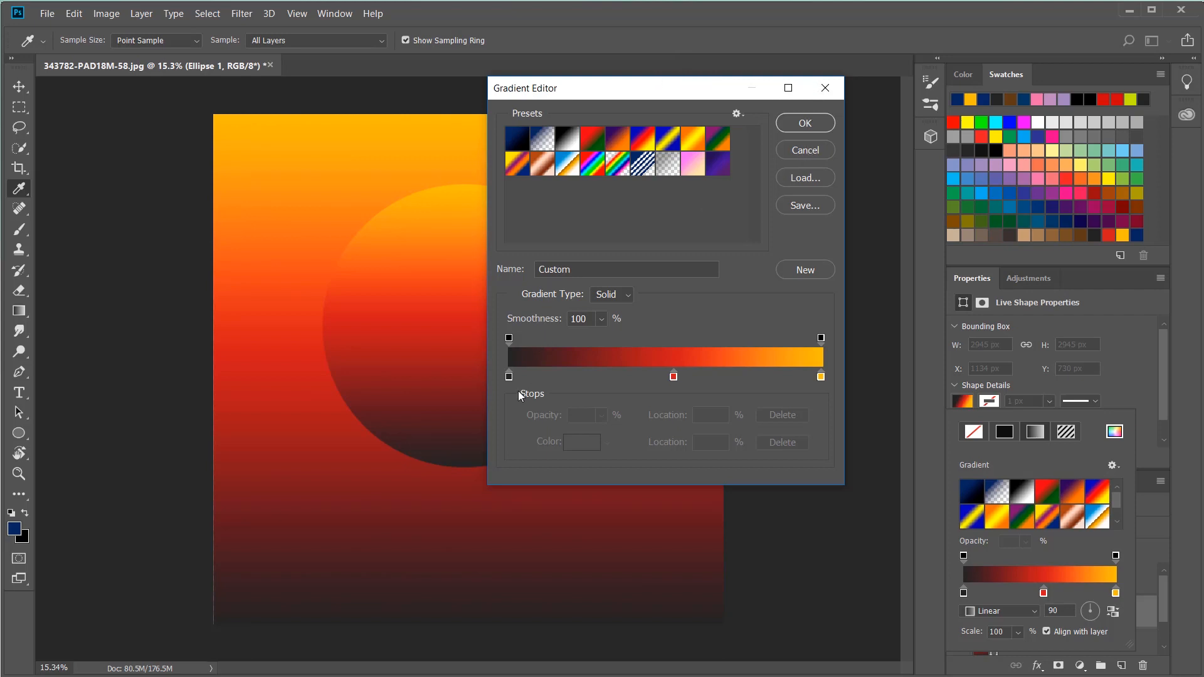
pyautogui.click(821, 376)
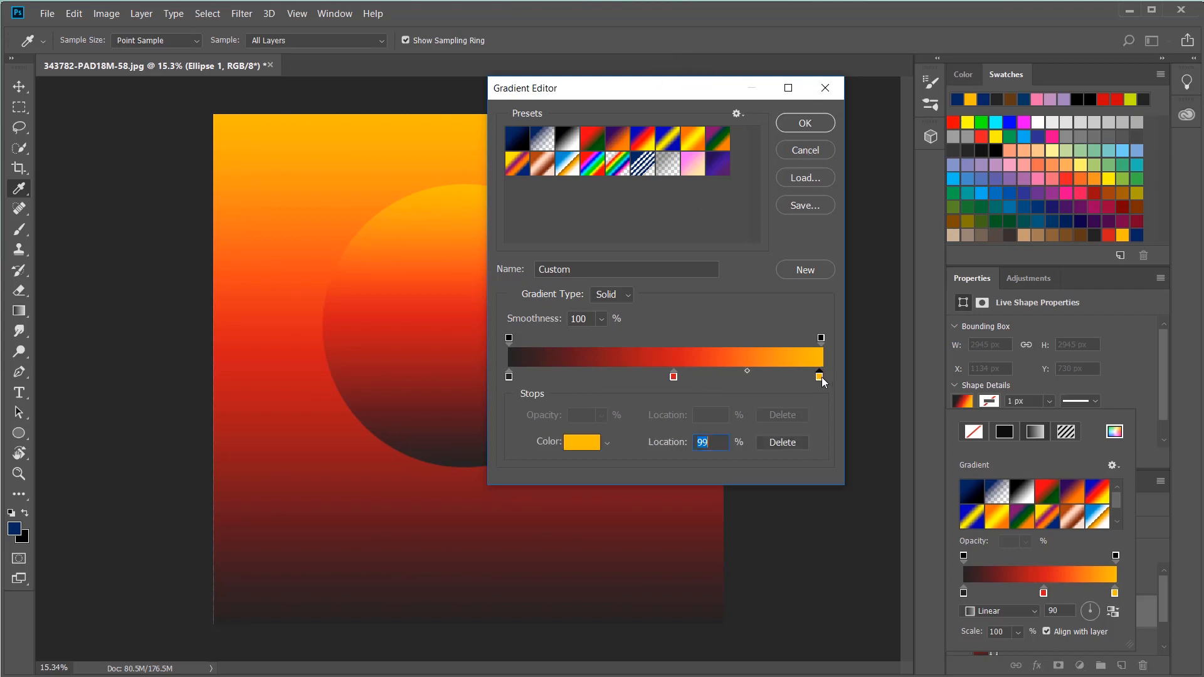
pyautogui.moveTo(819, 377); pyautogui.dragTo(841, 379)
pyautogui.click(1137, 236)
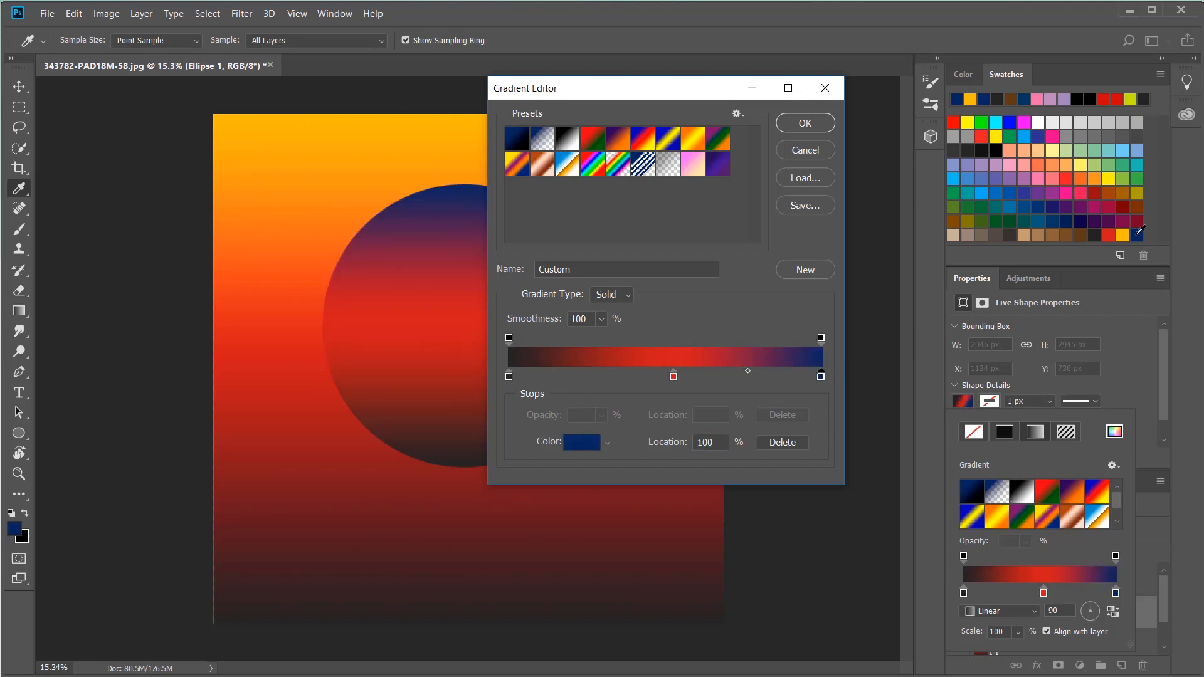
# - Change the circle gradient's starting stop to the custom red swatch and remove the middle red stop
pyautogui.click(509, 376)
pyautogui.click(1114, 231)
pyautogui.moveTo(673, 377); pyautogui.dragTo(674, 393)
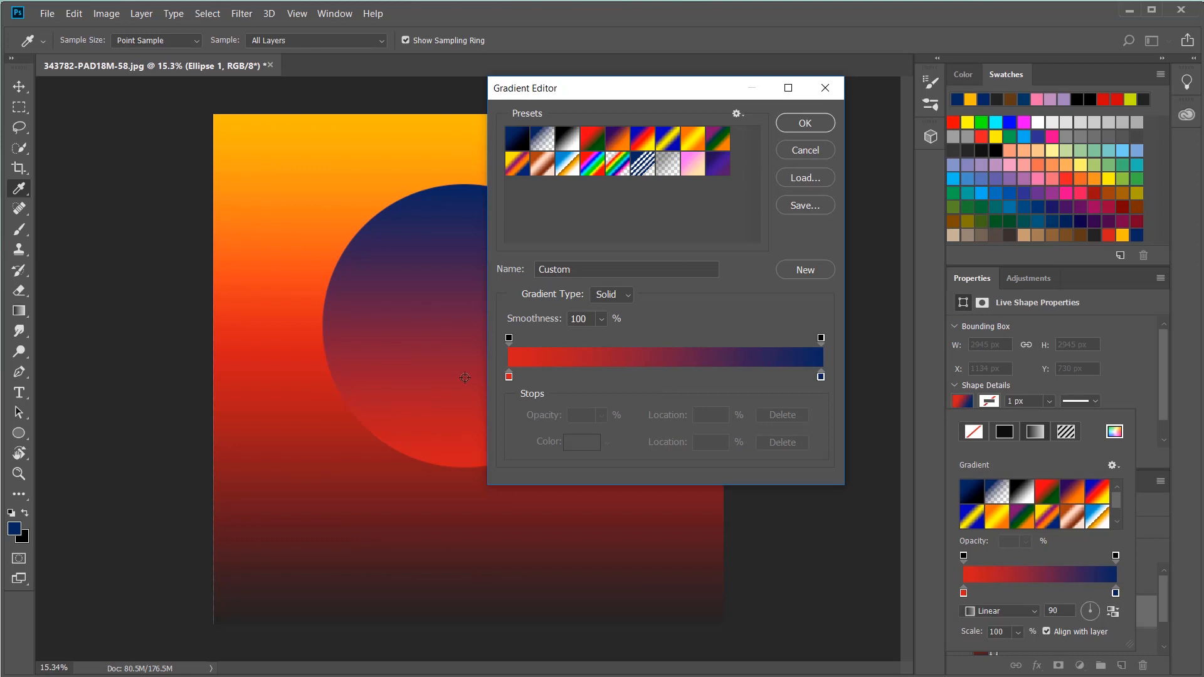
# - Set the opacity stop at the red start to 0%, keep the blue end at 100%, and accept the circle's gradient
pyautogui.click(509, 339)
pyautogui.click(601, 415)
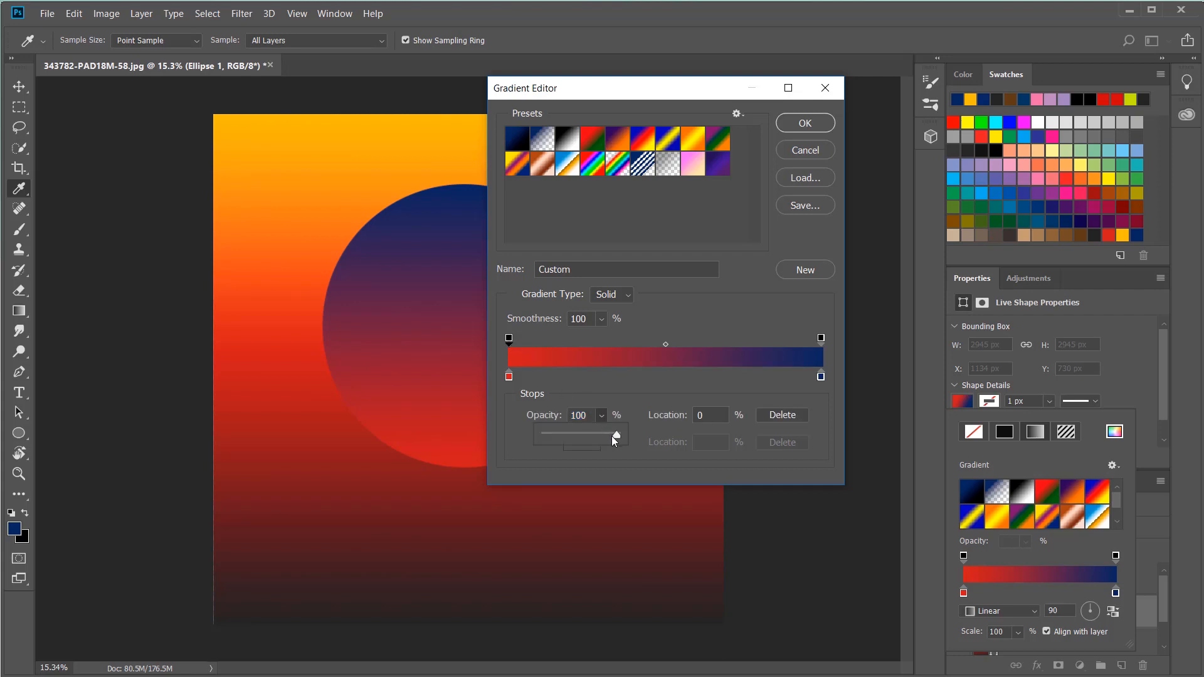
pyautogui.moveTo(616, 434); pyautogui.dragTo(476, 442)
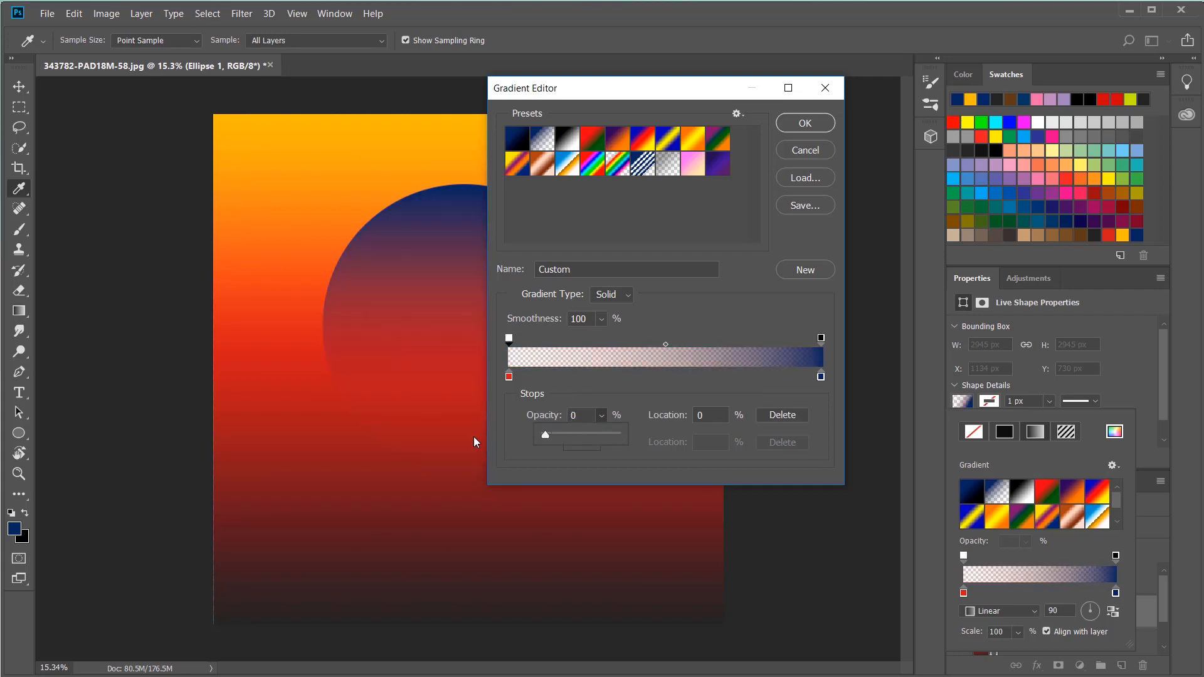
pyautogui.click(822, 339)
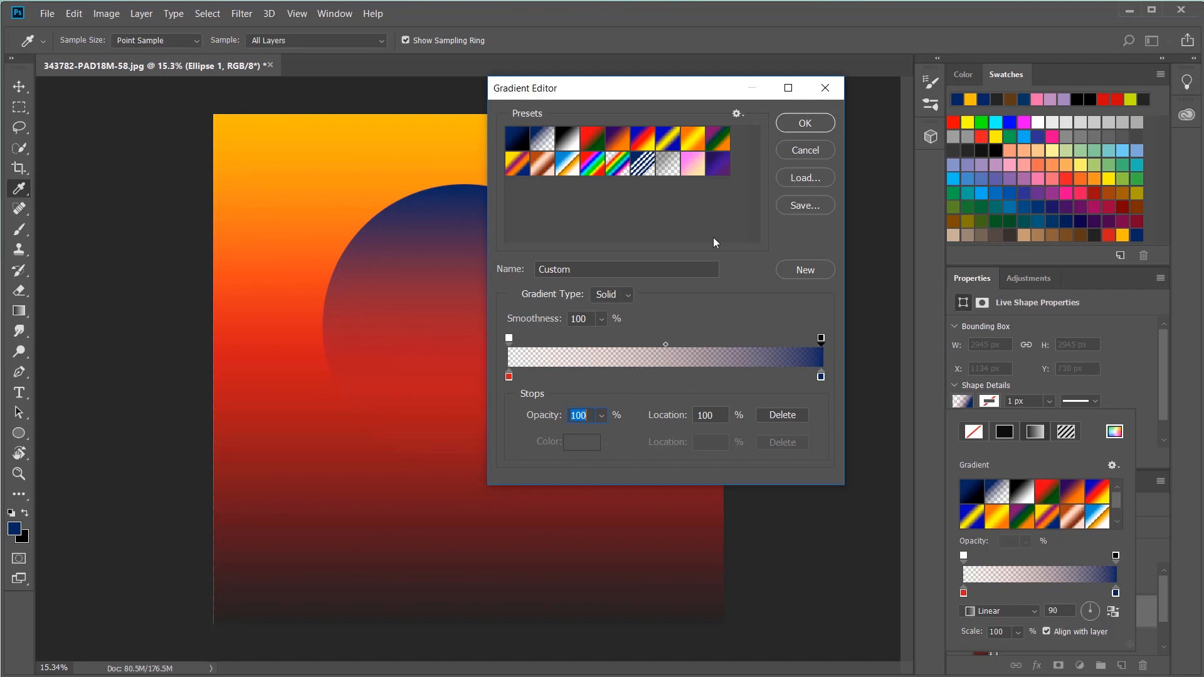
pyautogui.click(800, 125)
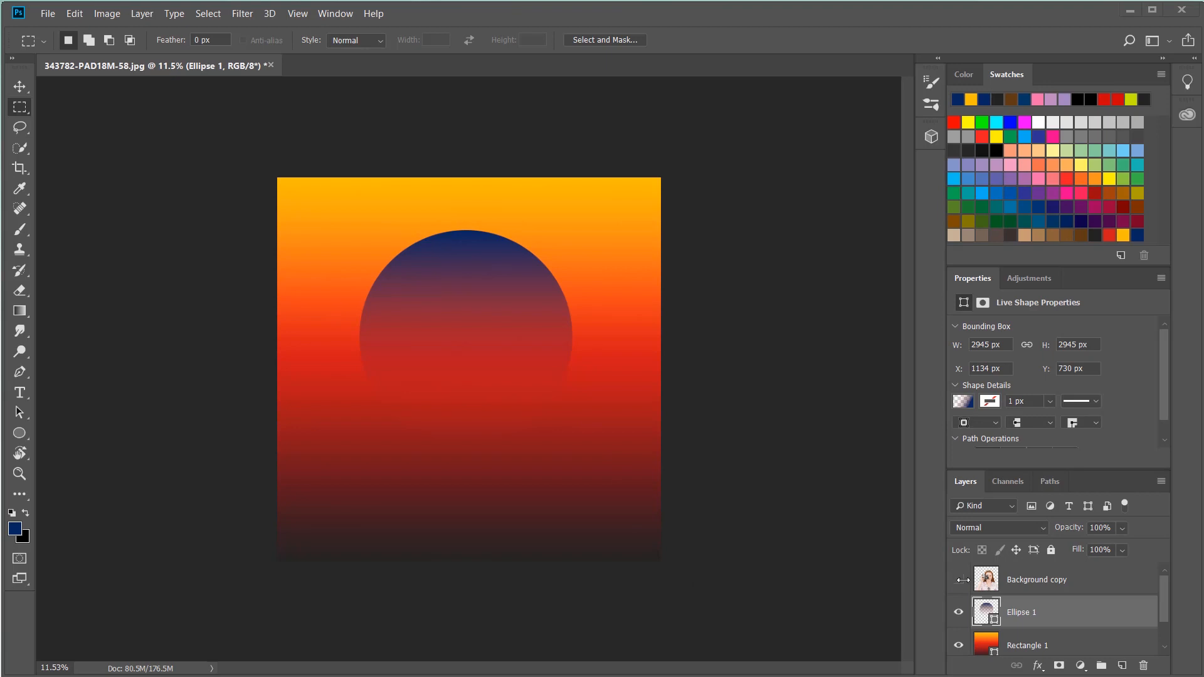
# - Show the Background copy layer, scale the circle proportionally to about 136.5%, and position it behind the woman's head and shoulders
pyautogui.click(959, 581)
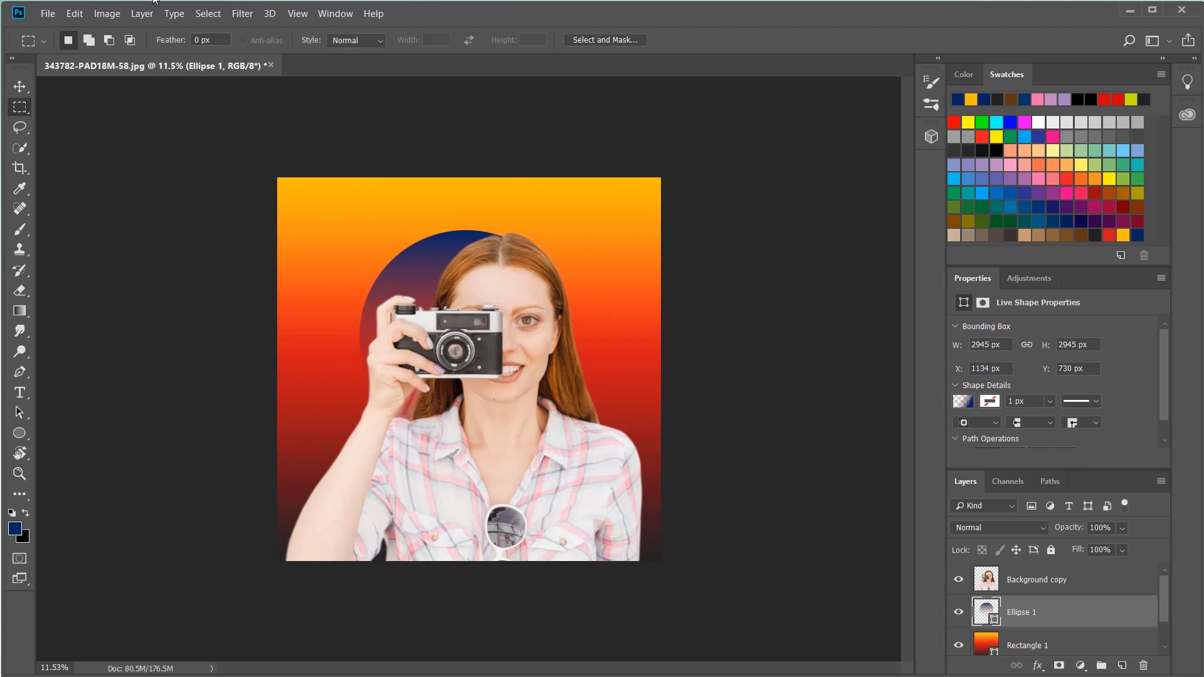
pyautogui.click(20, 87)
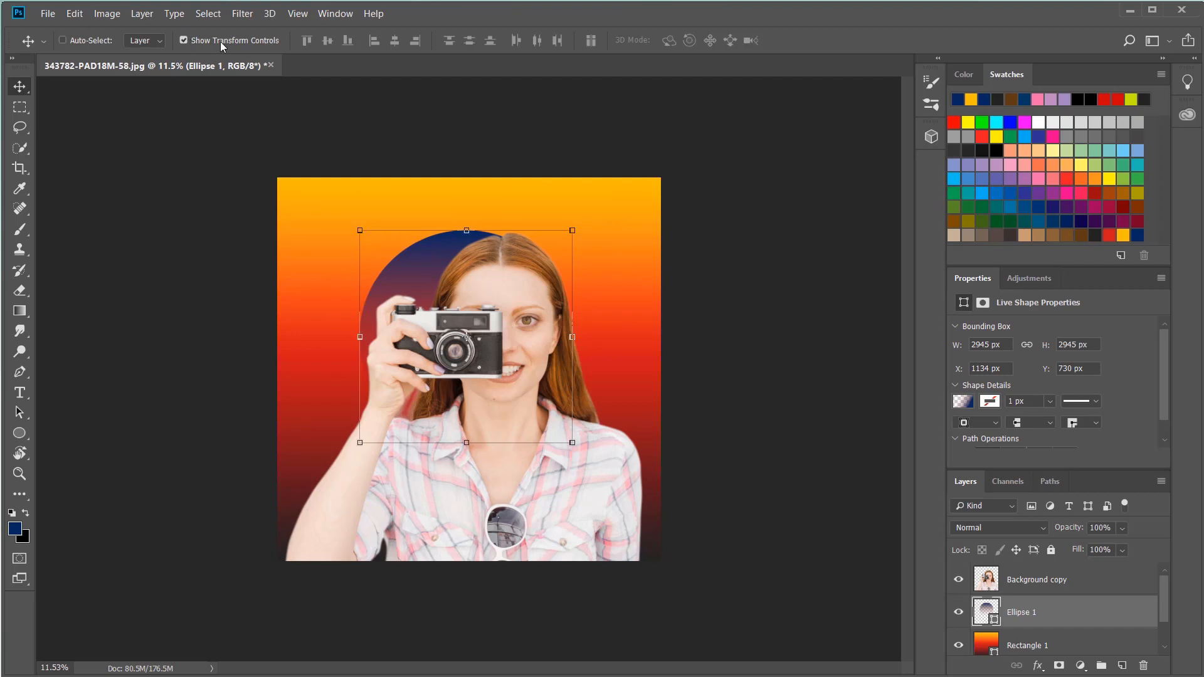
pyautogui.click(184, 41)
pyautogui.click(184, 41)
pyautogui.click(184, 40)
pyautogui.click(184, 40)
pyautogui.moveTo(573, 229); pyautogui.dragTo(686, 191)
pyautogui.moveTo(577, 218); pyautogui.dragTo(551, 266)
pyautogui.moveTo(617, 207)
pyautogui.mouseDown()
pyautogui.moveTo(654, 190)
pyautogui.moveTo(620, 203)
pyautogui.mouseUp()
pyautogui.moveTo(556, 309)
pyautogui.mouseDown()
pyautogui.moveTo(563, 317)
pyautogui.moveTo(552, 315)
pyautogui.mouseUp()
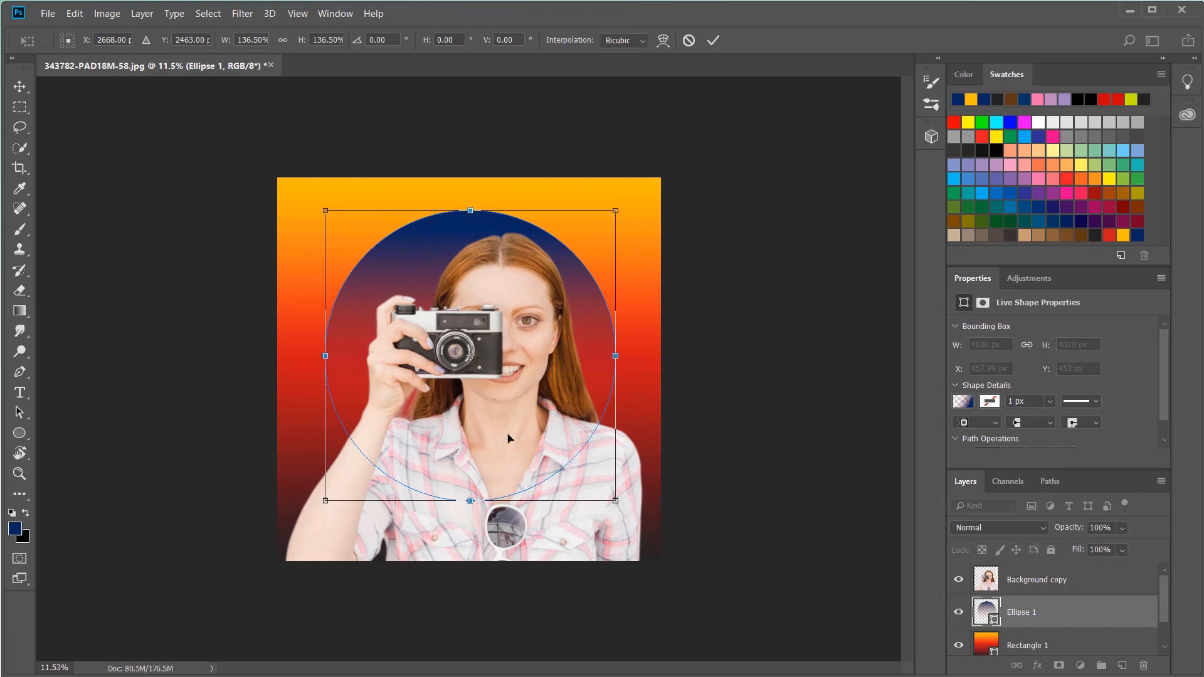
pyautogui.moveTo(508, 436)
pyautogui.mouseDown()
pyautogui.moveTo(491, 441)
pyautogui.moveTo(513, 437)
pyautogui.mouseUp()
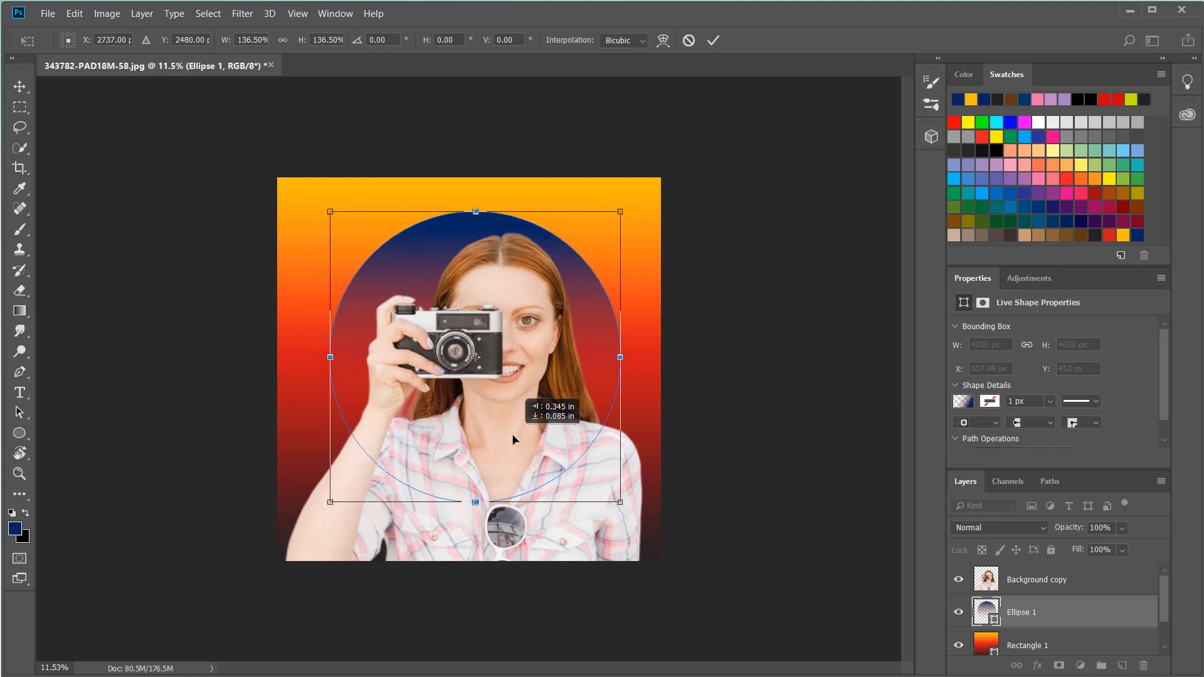
pyautogui.click(713, 40)
# - Move the cut-out woman slightly left and down, to about X -0.73 in and Y 4.3 in
pyautogui.click(1041, 582)
pyautogui.scroll(1, 560, 546)
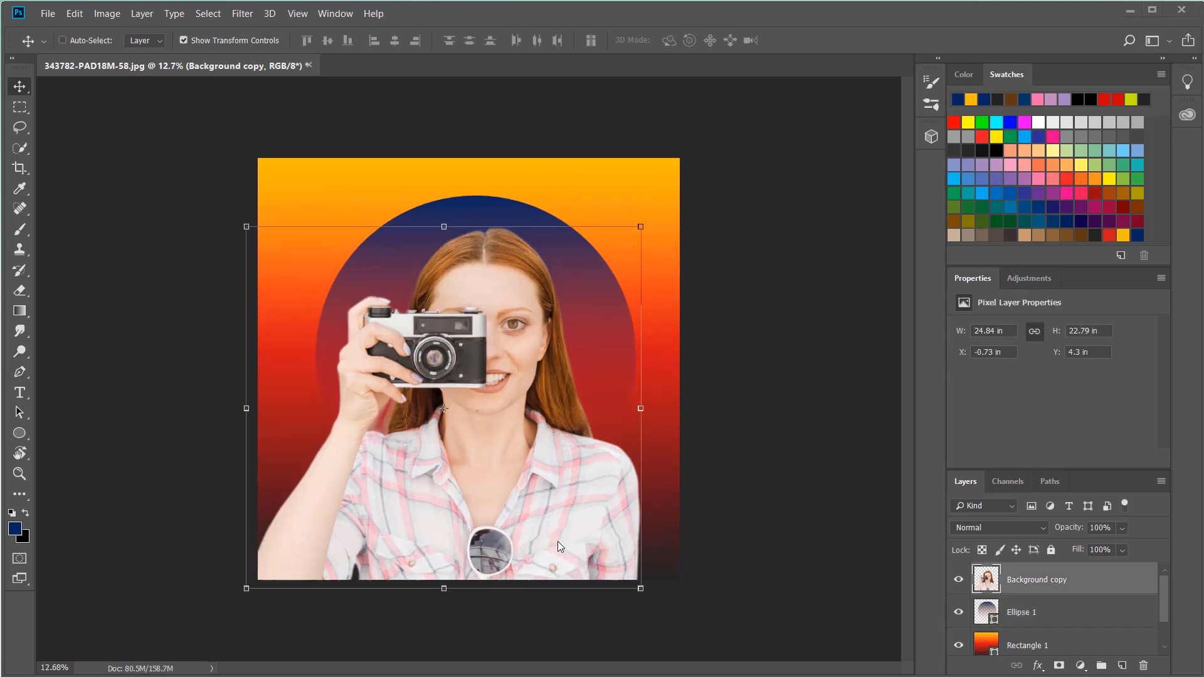
pyautogui.scroll(-1, 786, 507)
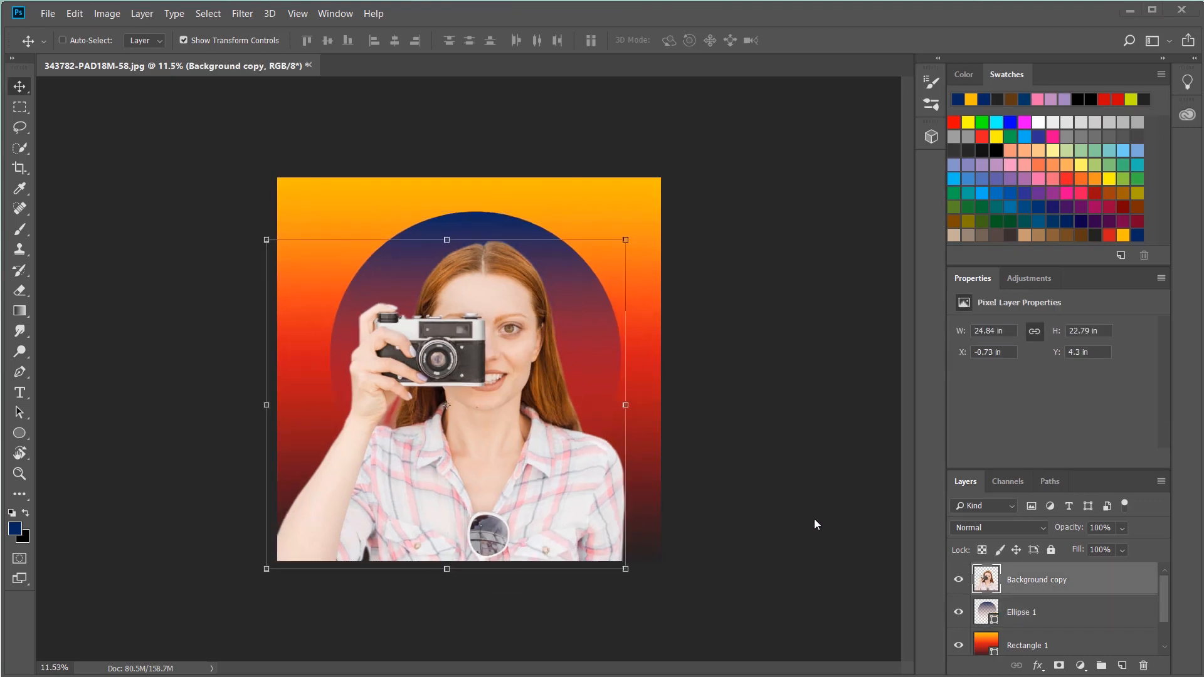
# - Group the Ellipse 1 and Rectangle 1 layers together
pyautogui.click(1070, 649)
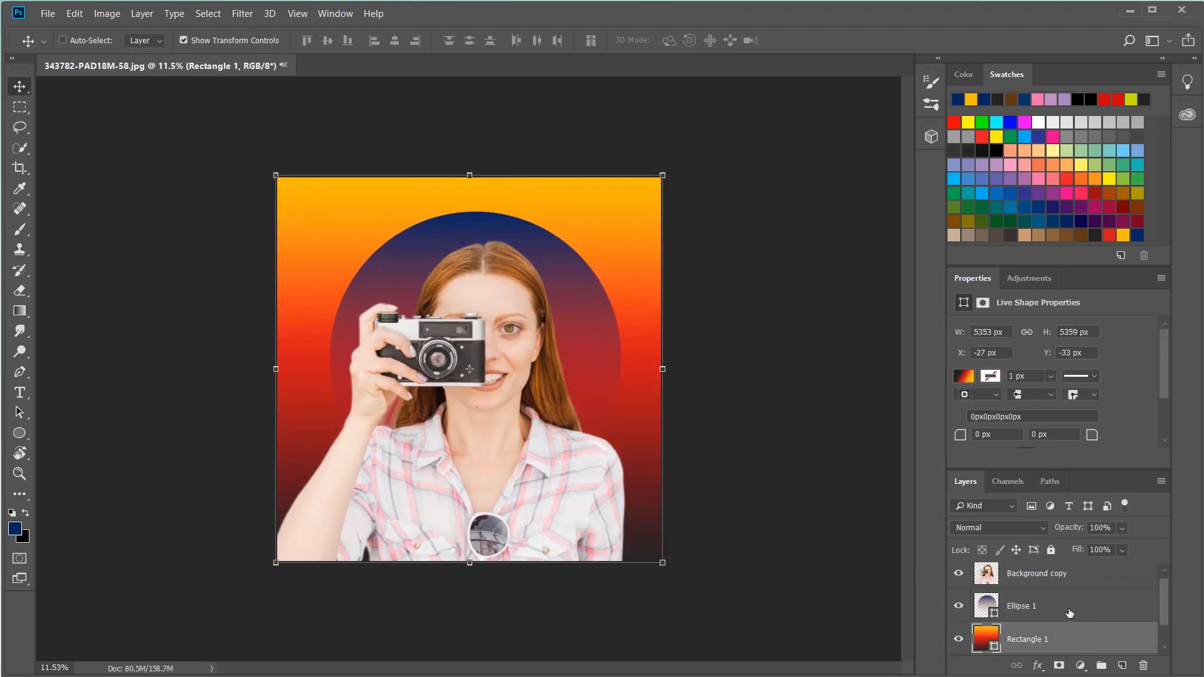
pyautogui.keyDown('shift'); pyautogui.click(1069, 612); pyautogui.keyUp('shift')
pyautogui.press('ctrl')
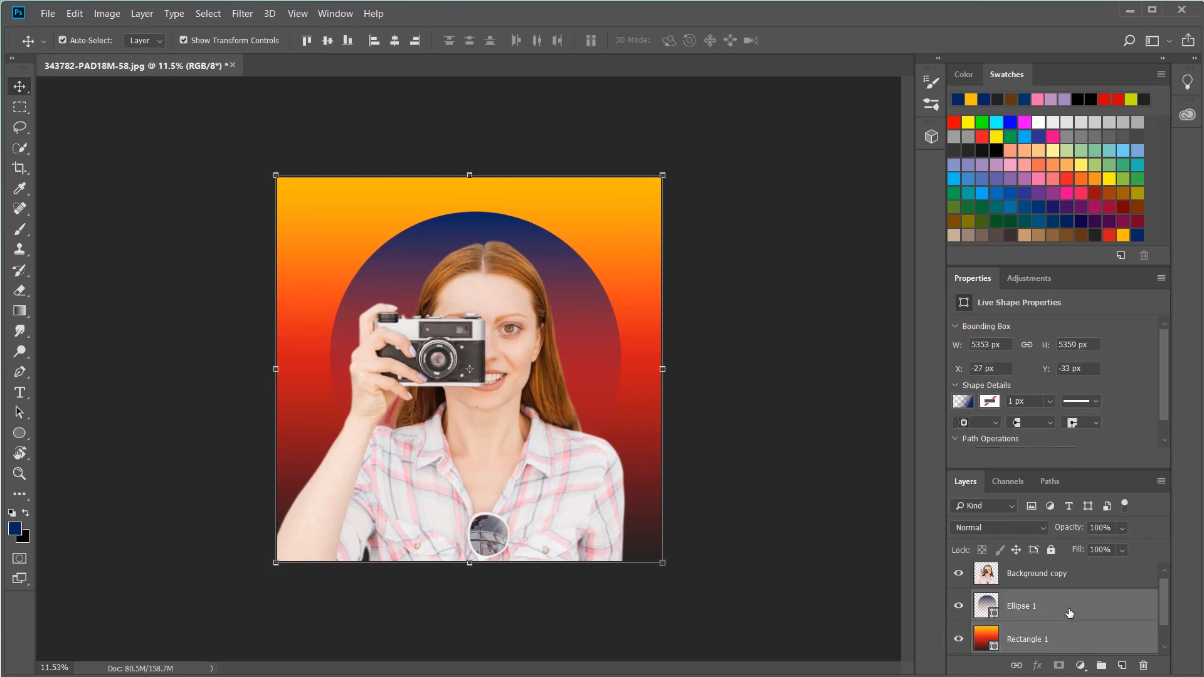
pyautogui.hotkey('ctrl', 'g')
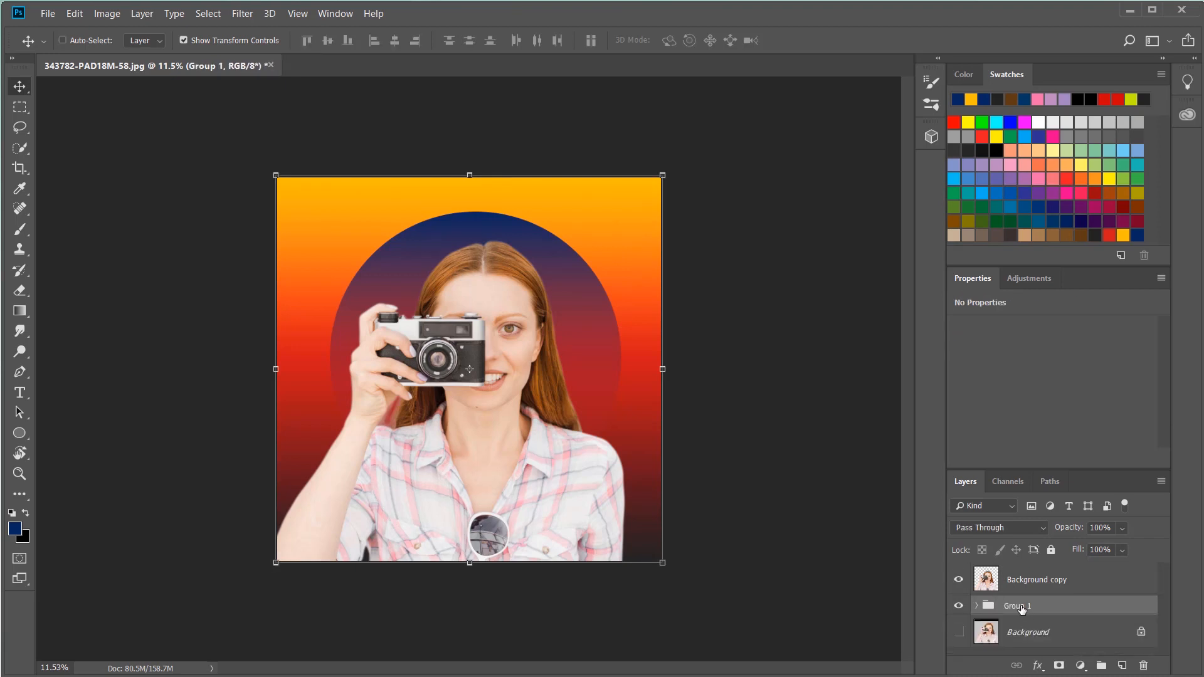
# - Rename the new group as fondo and convert it to a Smart Object
pyautogui.doubleClick(1019, 607)
pyautogui.press('BackSpace')
pyautogui.write('fOND')
pyautogui.press('BackSpace')
pyautogui.press('BackSpace')
pyautogui.press('BackSpace')
pyautogui.press('BackSpace')
pyautogui.write('fondo')
pyautogui.press('Return')
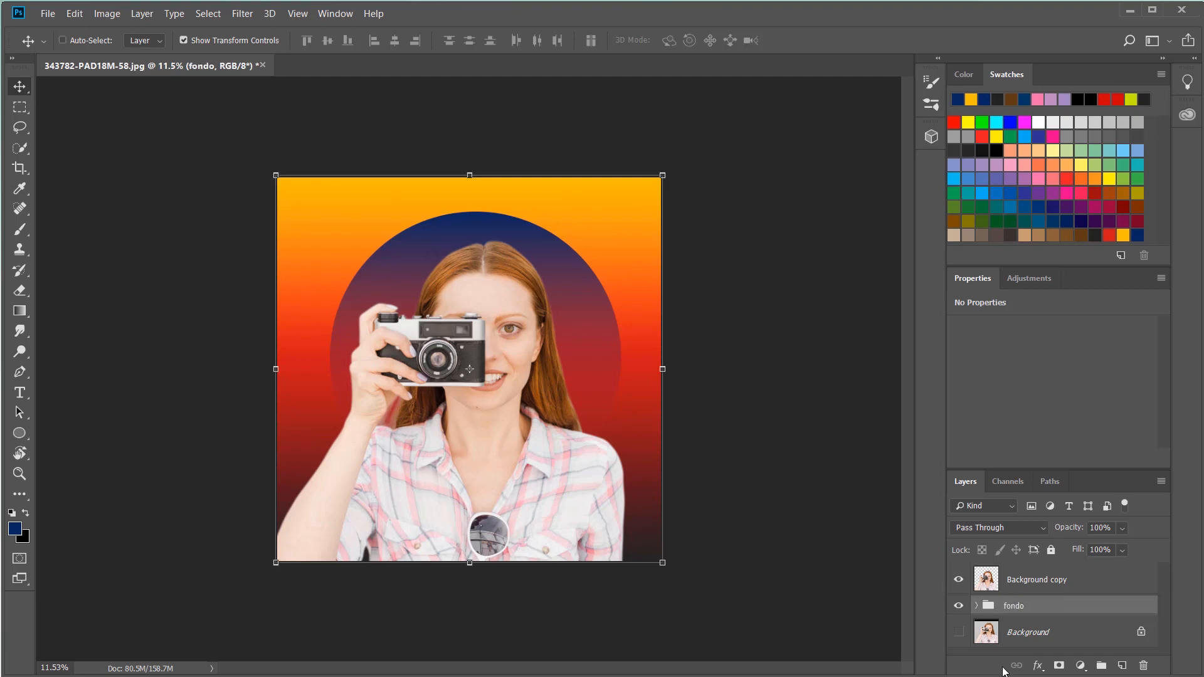
pyautogui.rightClick(1002, 607)
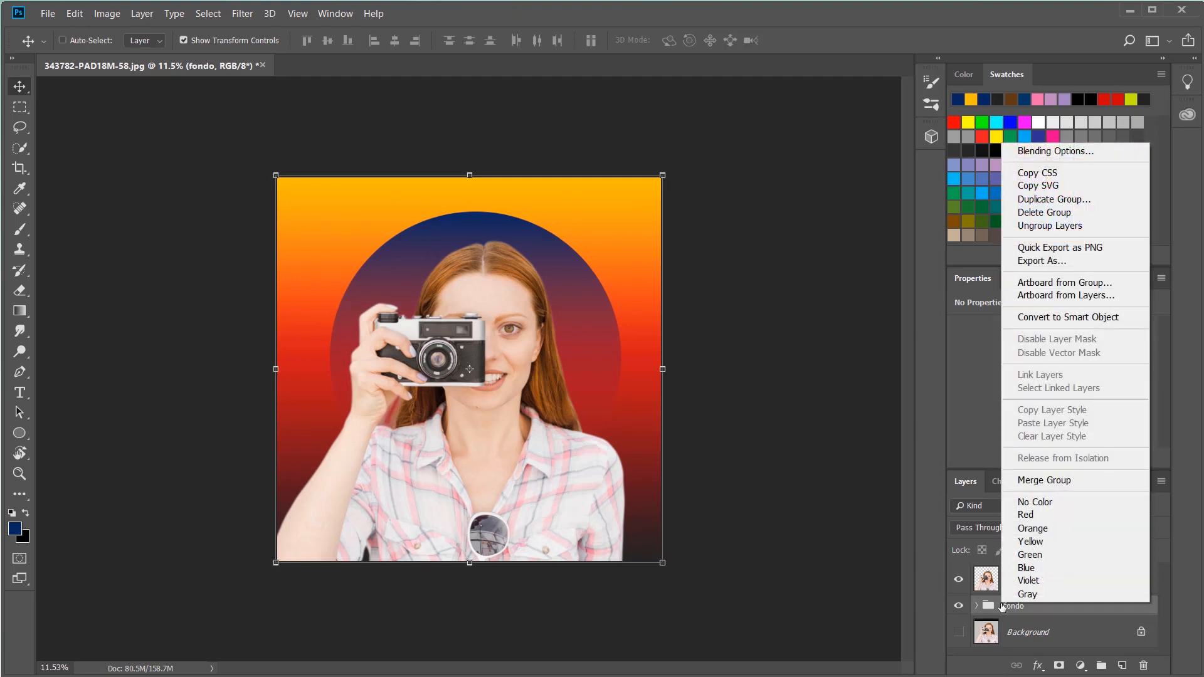
pyautogui.click(1051, 317)
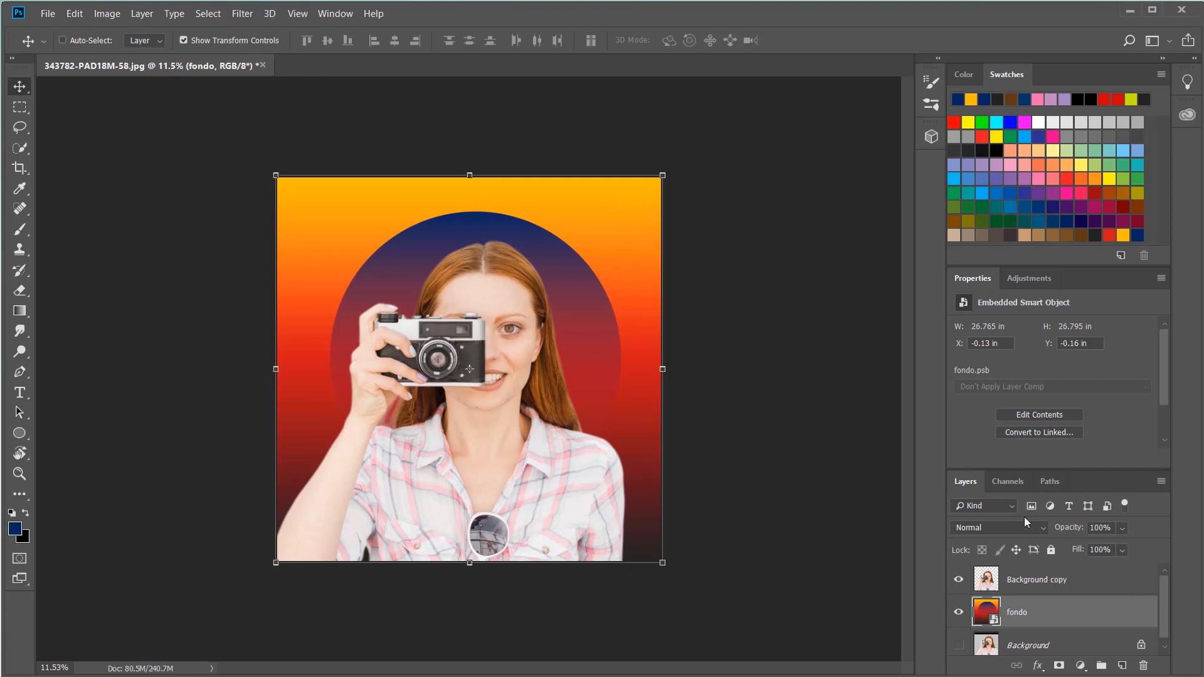
# - Apply an Add Noise filter to the fondo Smart Object with an amount of 34.77% and Uniform distribution
pyautogui.click(244, 13)
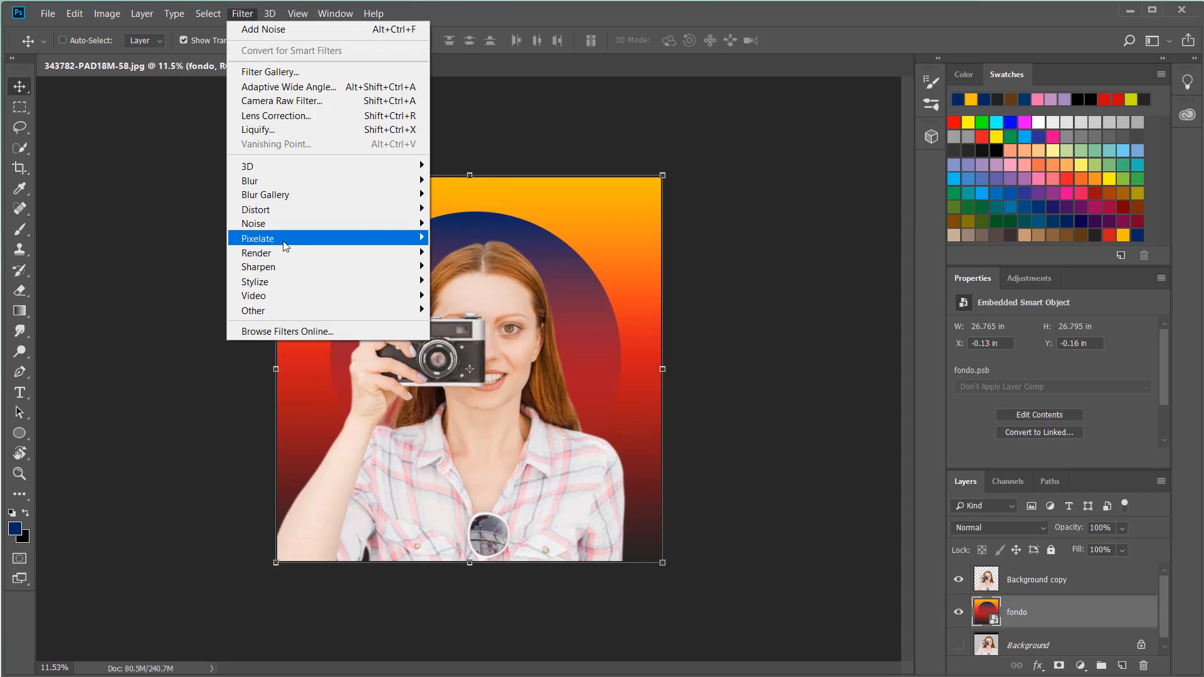
pyautogui.moveTo(295, 223)
pyautogui.click(476, 224)
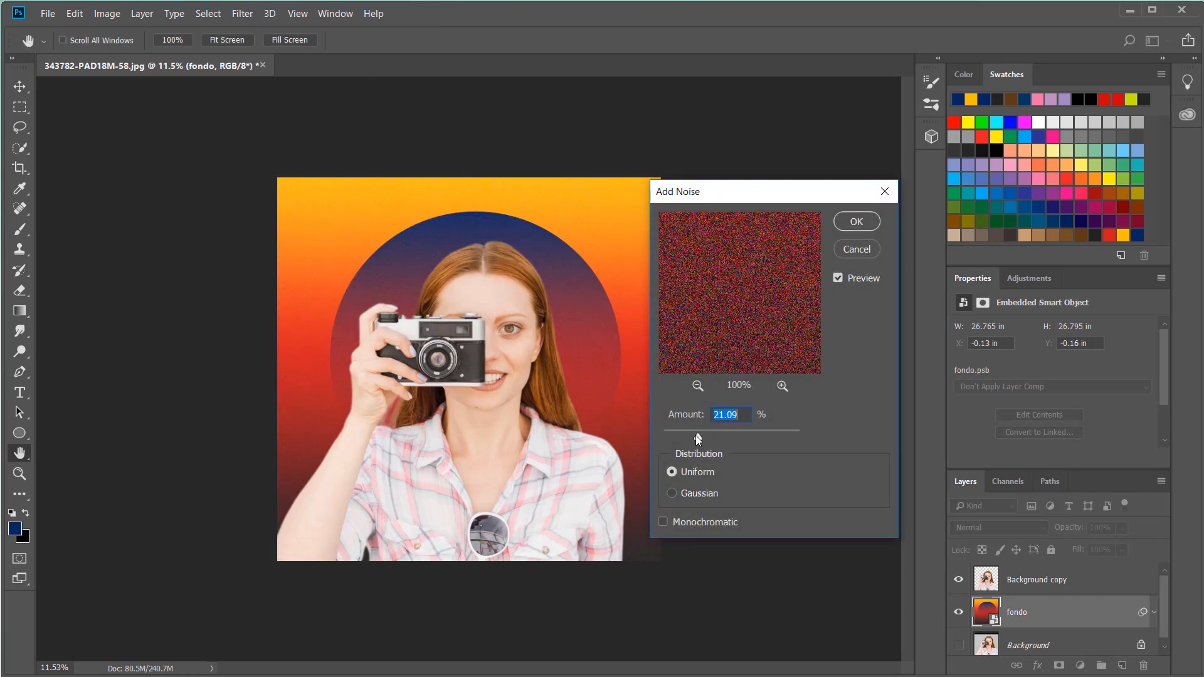
pyautogui.moveTo(696, 434)
pyautogui.mouseDown()
pyautogui.moveTo(751, 436)
pyautogui.moveTo(708, 437)
pyautogui.mouseUp()
pyautogui.moveTo(709, 437); pyautogui.dragTo(710, 437)
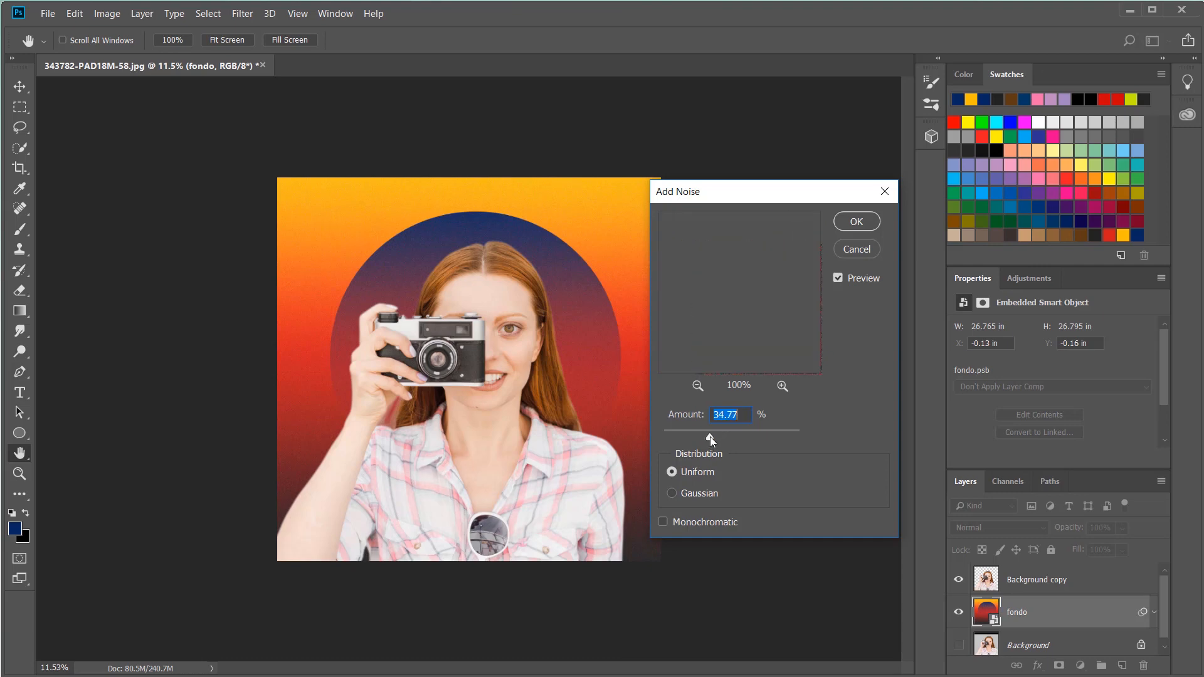
pyautogui.click(846, 226)
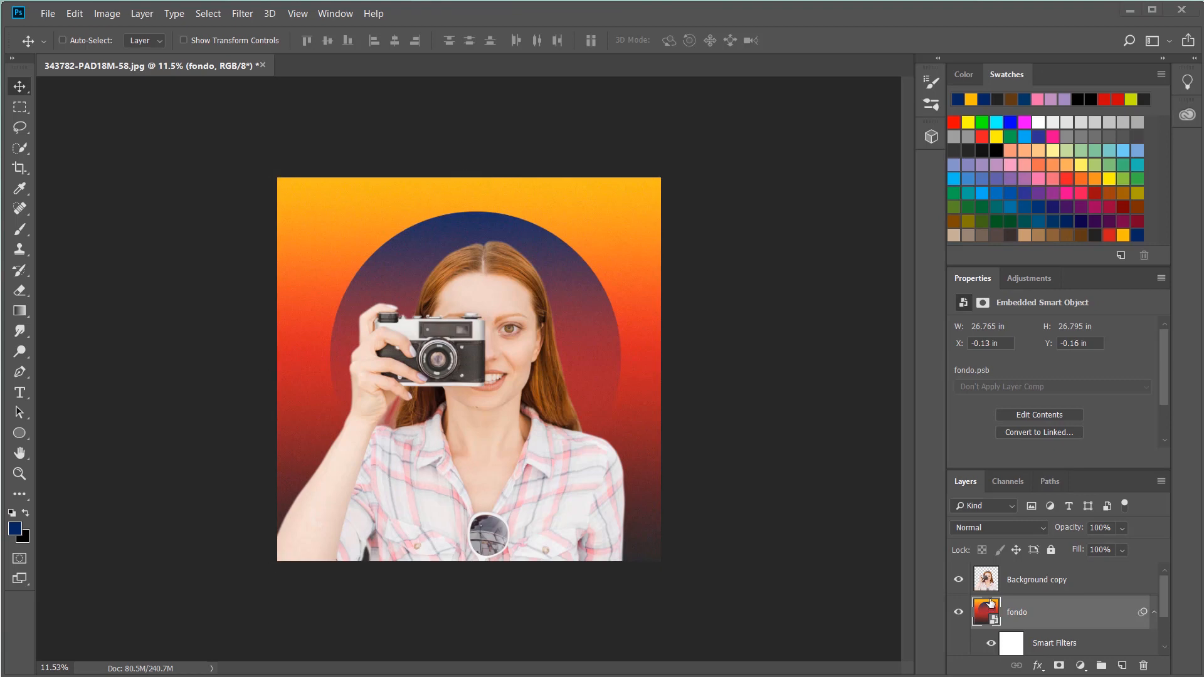
# - Add a Levels adjustment clipped to the Background copy layer, darkening the shadows strongly and brightening the highlights slightly
pyautogui.click(1090, 588)
pyautogui.click(1080, 665)
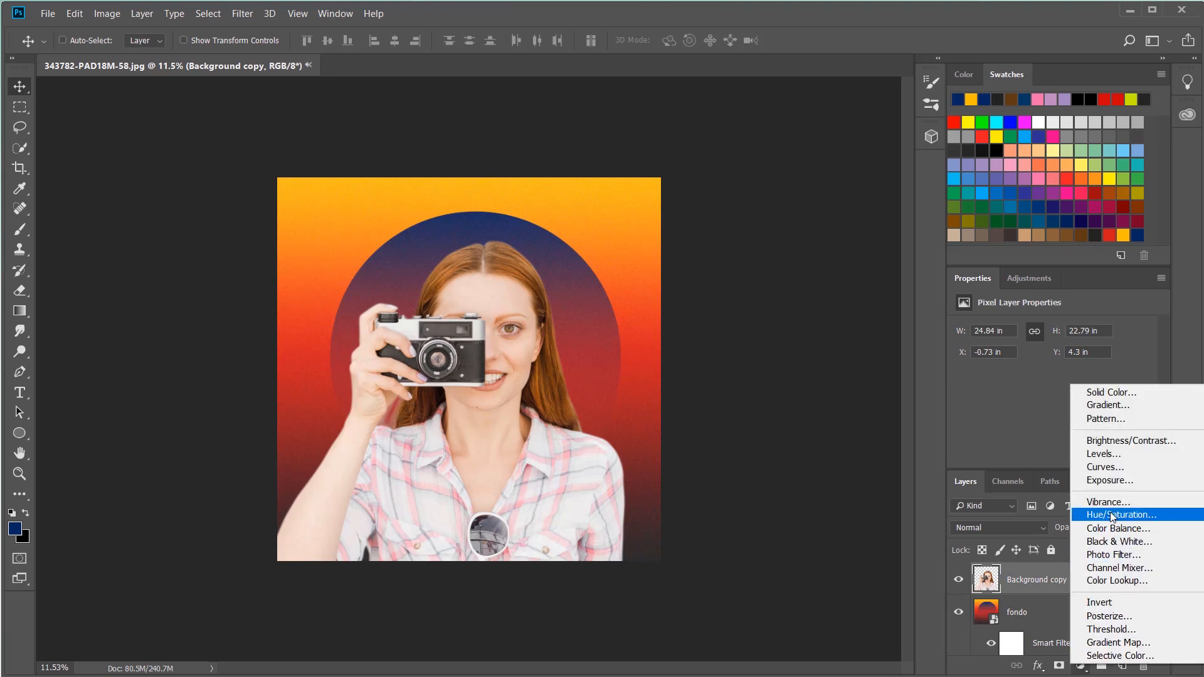
pyautogui.click(1110, 460)
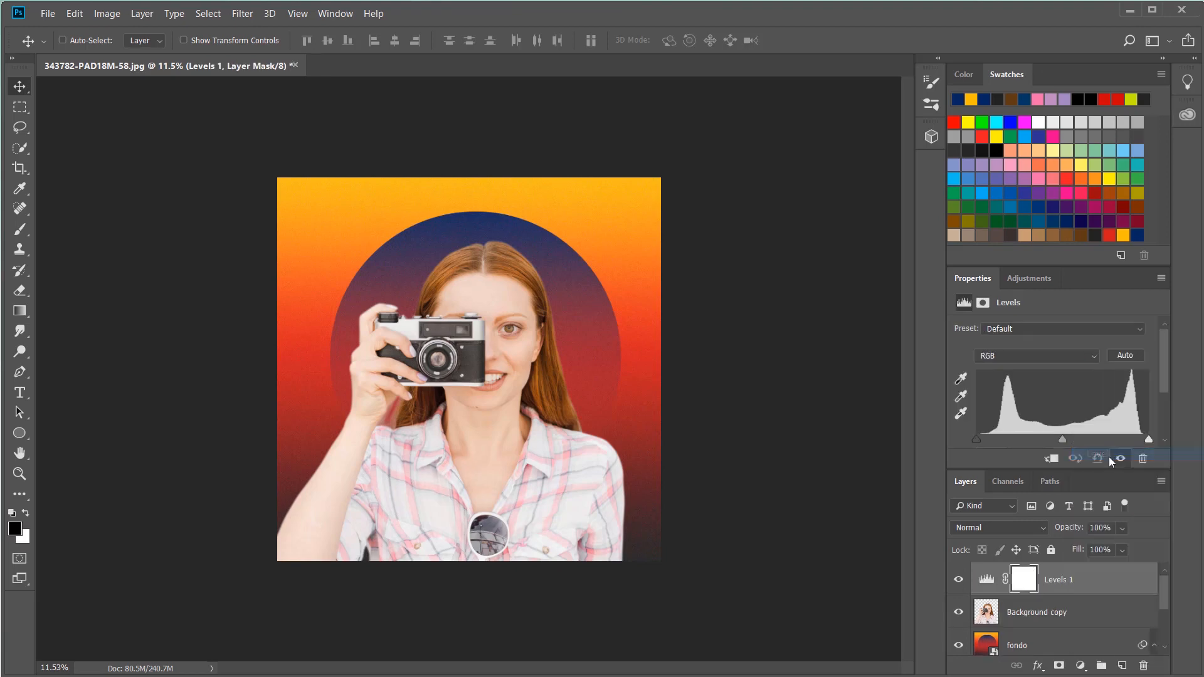
pyautogui.click(1052, 459)
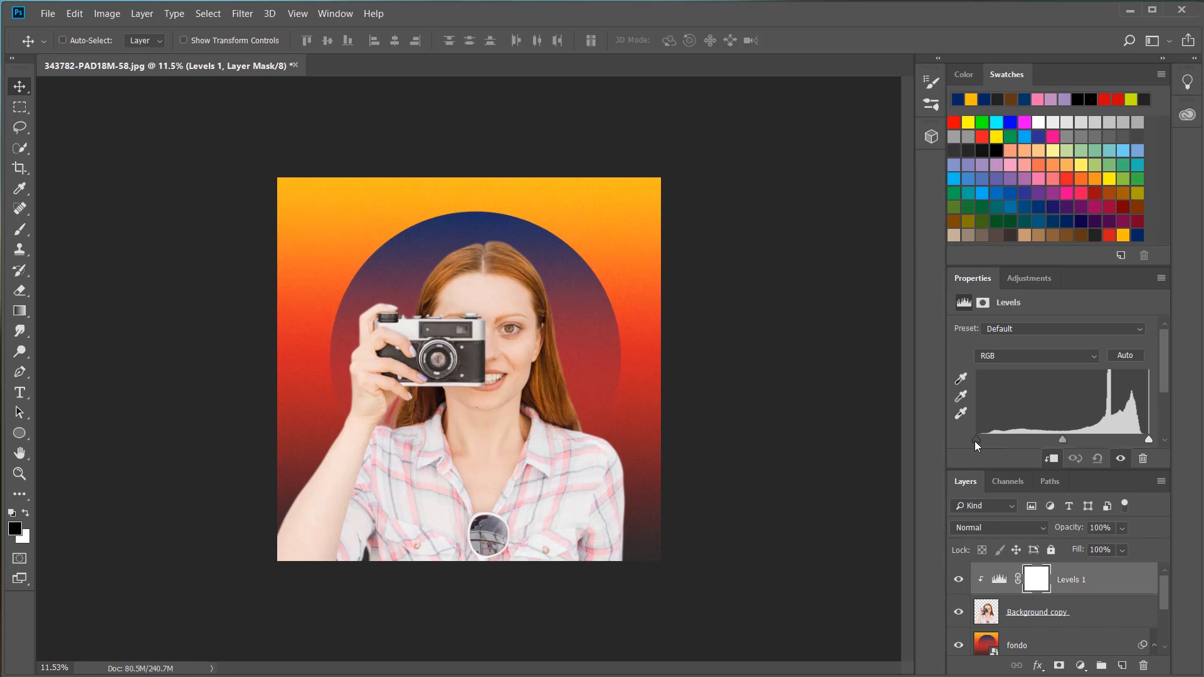
pyautogui.moveTo(977, 442); pyautogui.dragTo(1033, 438)
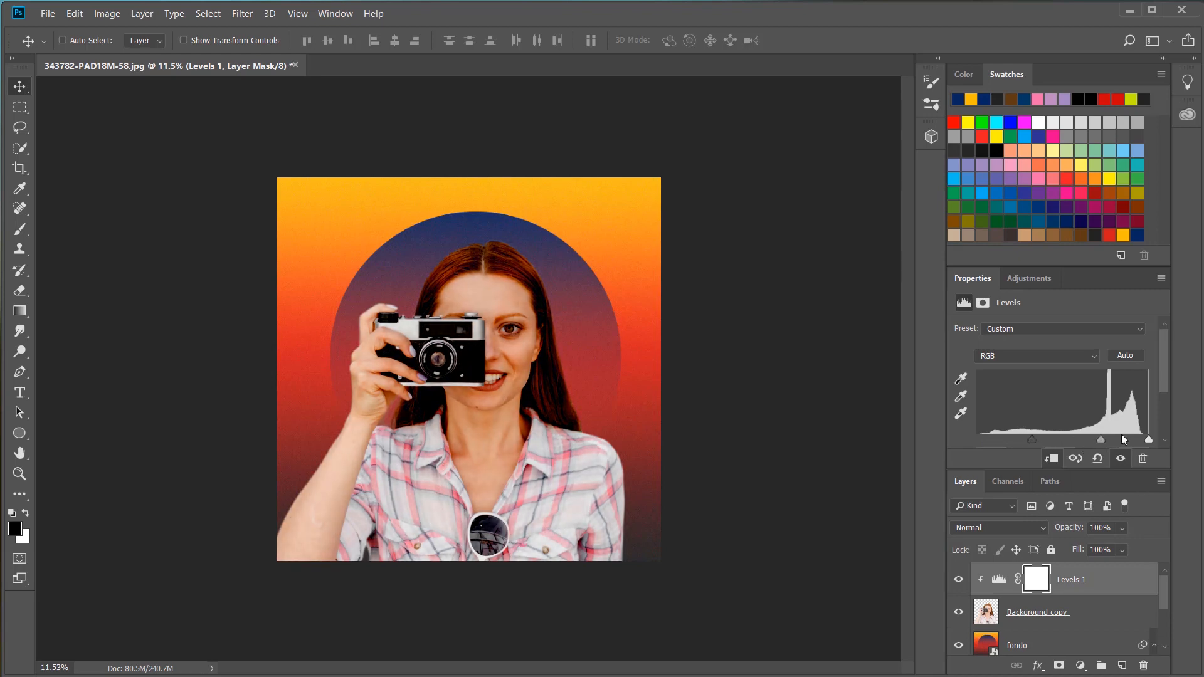
pyautogui.moveTo(1147, 439); pyautogui.dragTo(1139, 442)
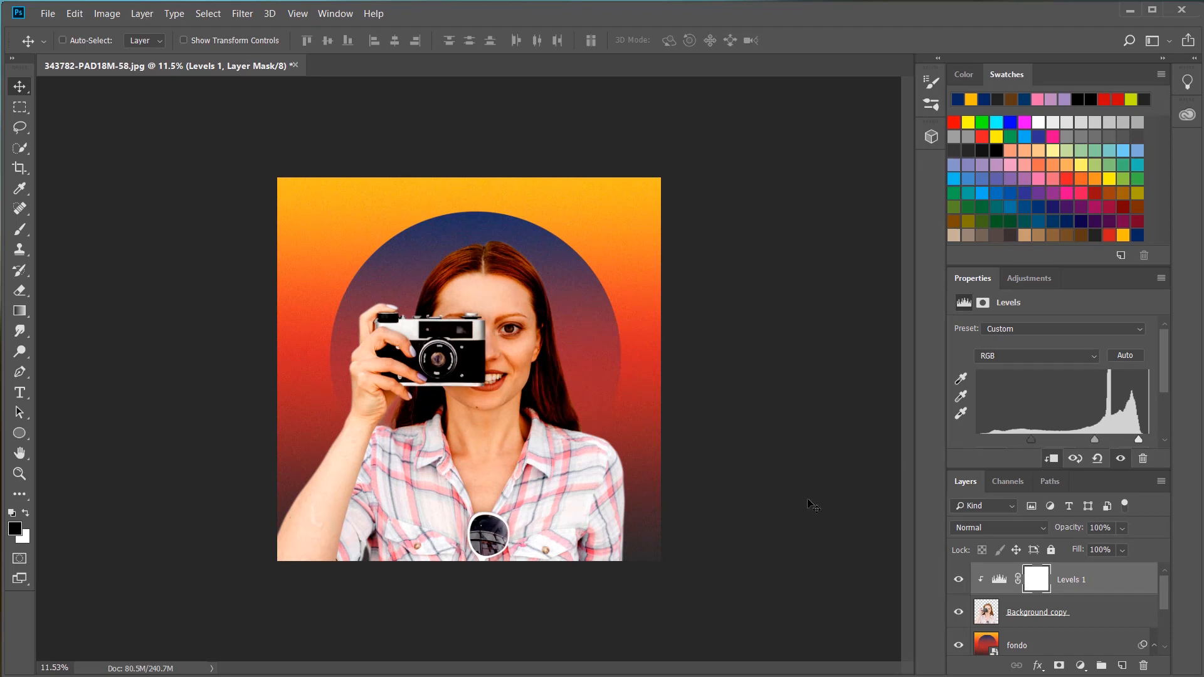
# - Add a Gradient Map adjustment above Levels 1 and clip it to the woman's layer
pyautogui.click(1080, 666)
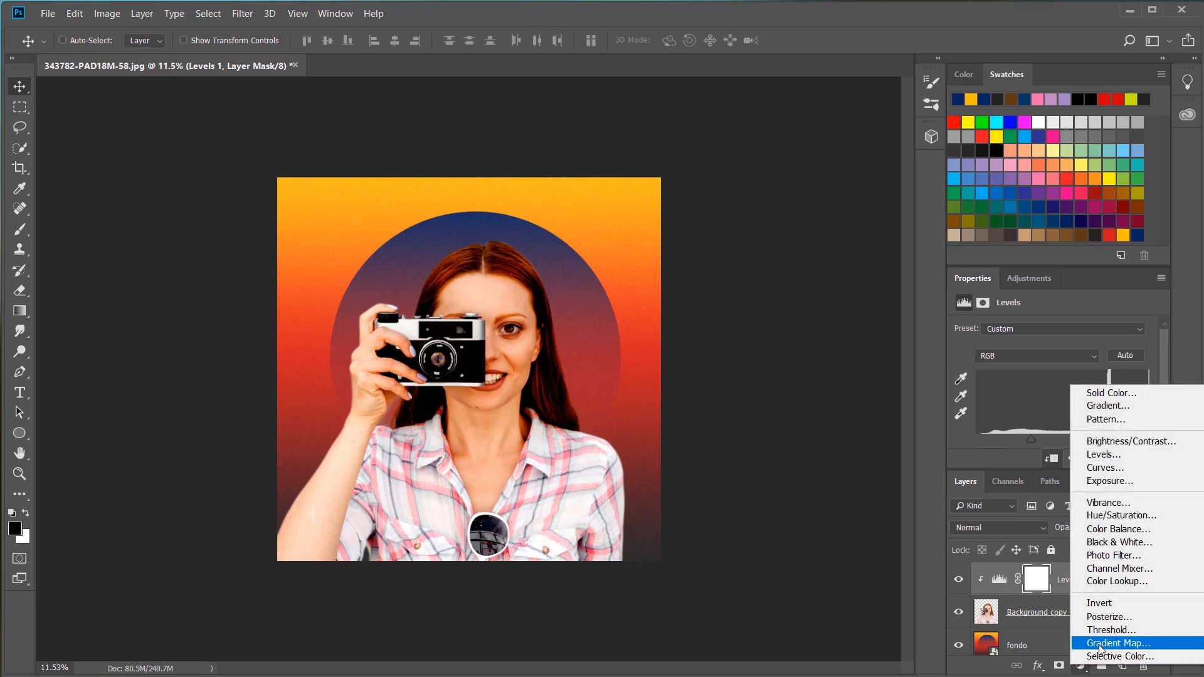
pyautogui.click(1098, 644)
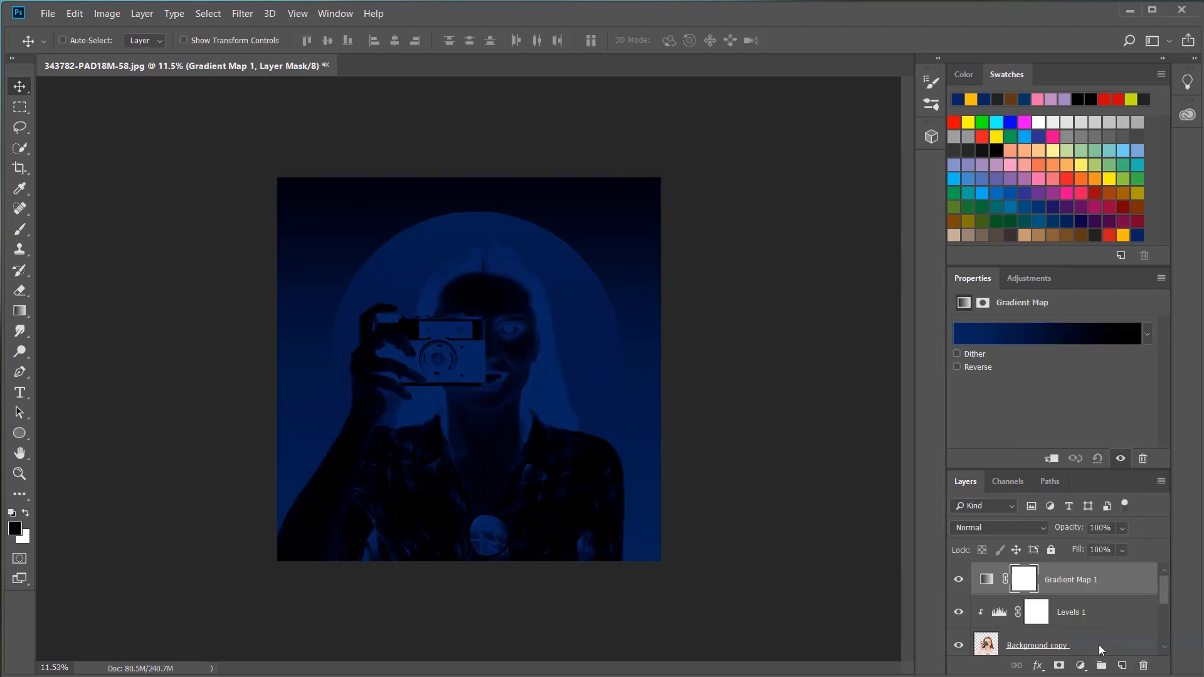
pyautogui.click(1051, 459)
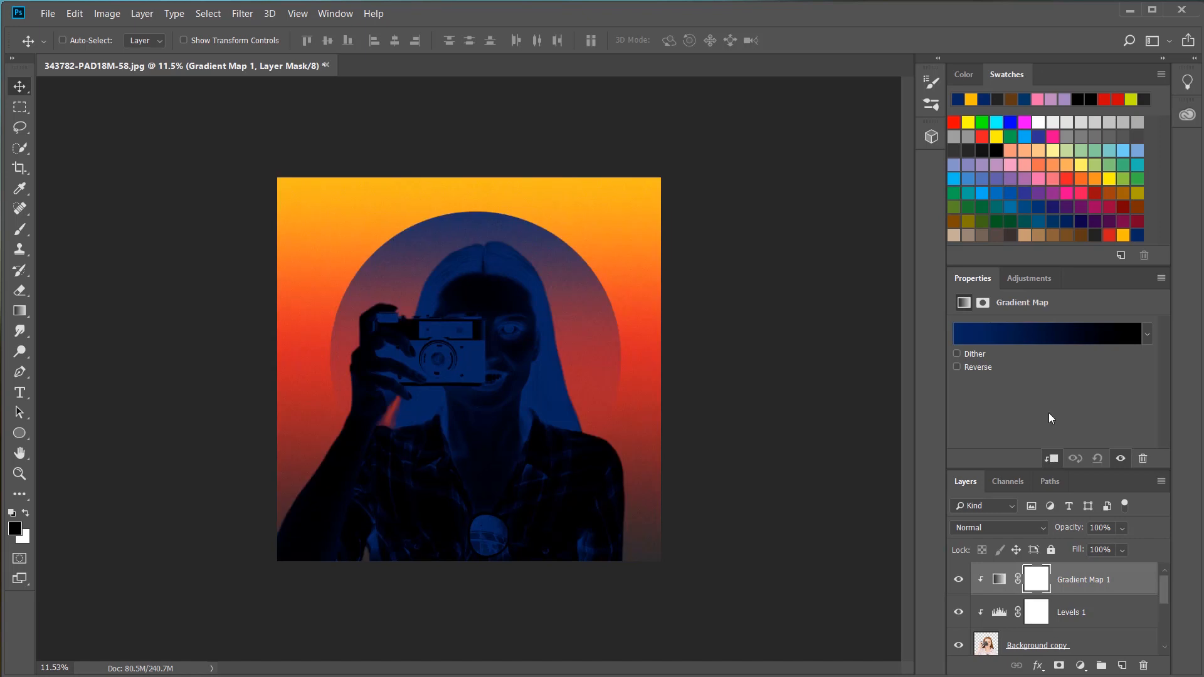
# - Set the gradient map colors to navy blue at 0%, red at 50% and yellow at 100% using the saved swatches
pyautogui.click(1040, 332)
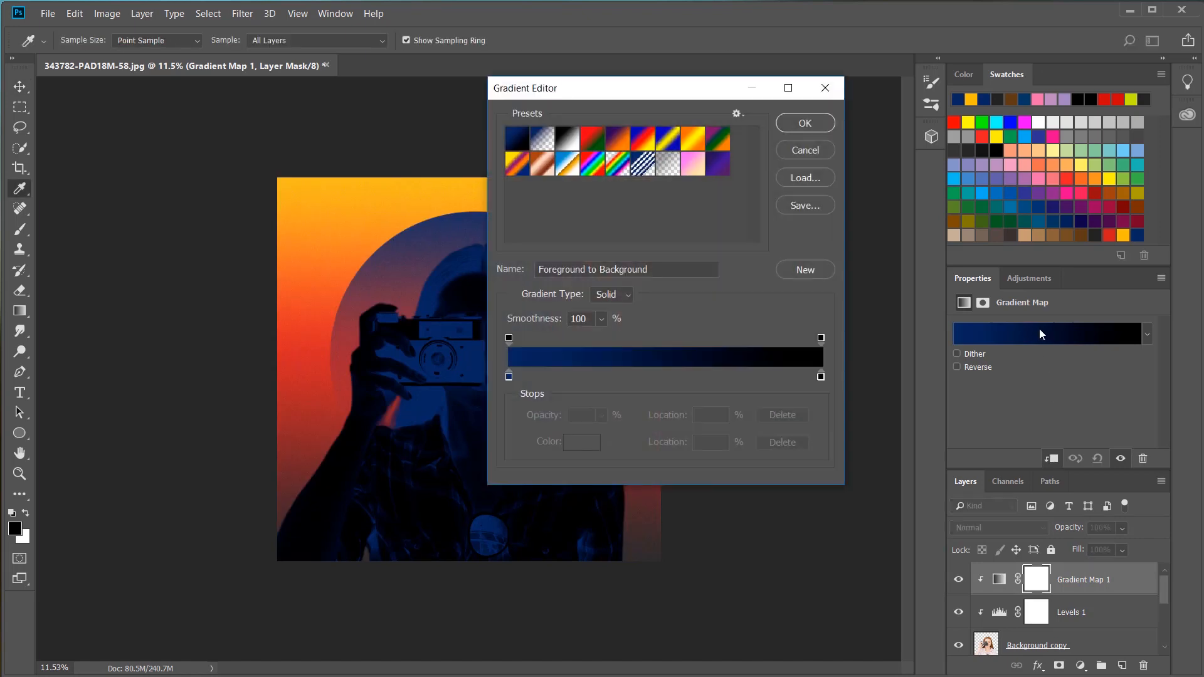
pyautogui.click(509, 376)
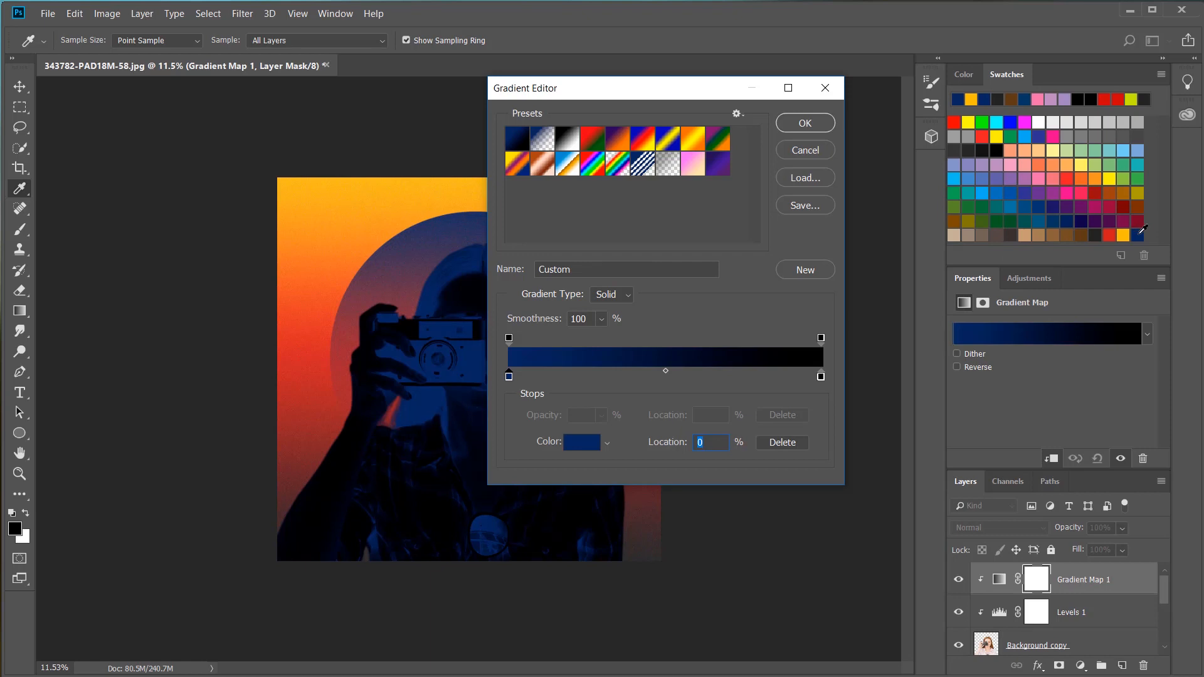
pyautogui.click(1137, 234)
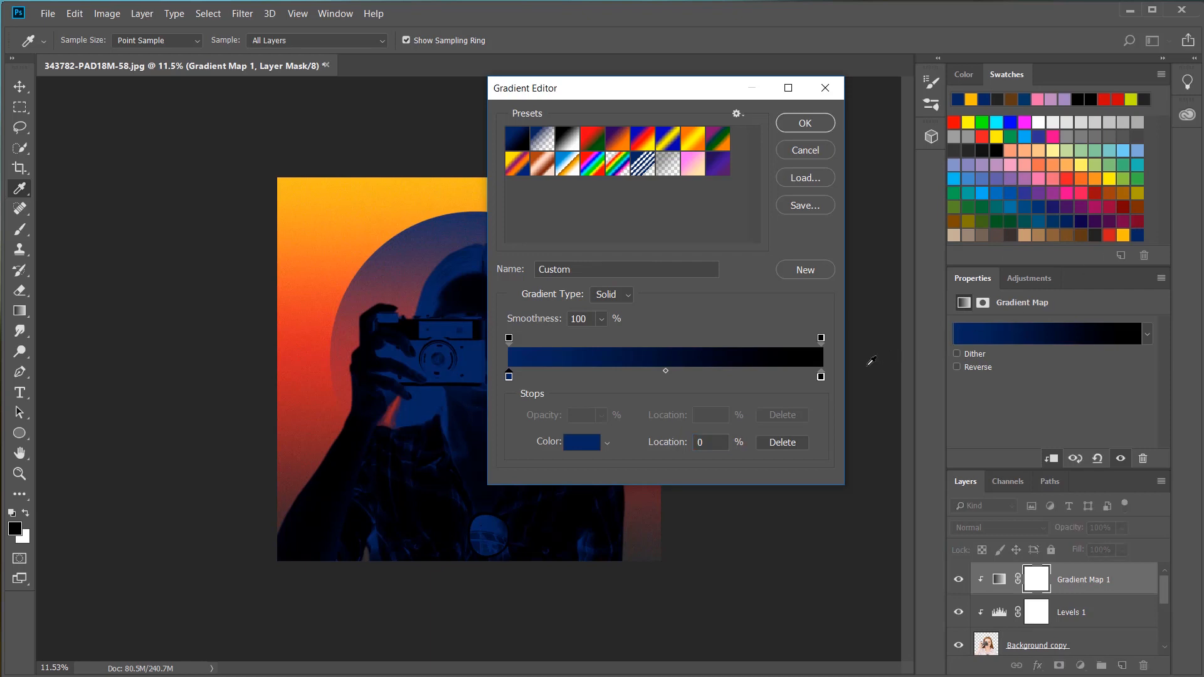
pyautogui.click(821, 376)
pyautogui.click(1124, 236)
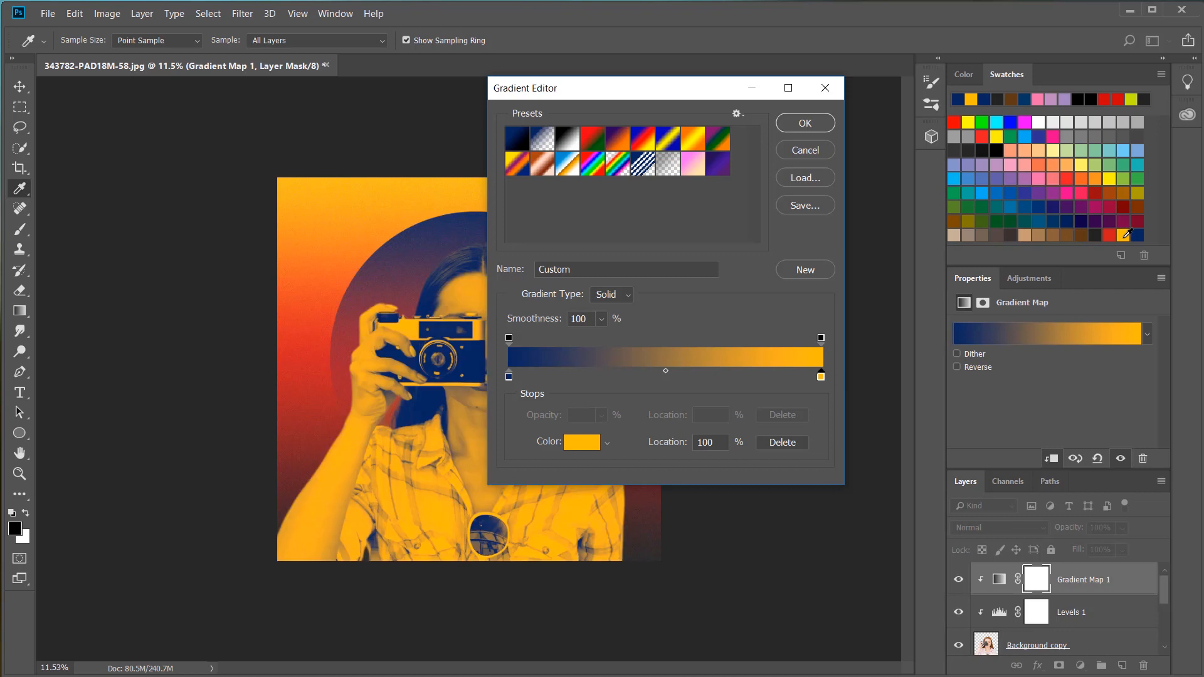
pyautogui.click(671, 376)
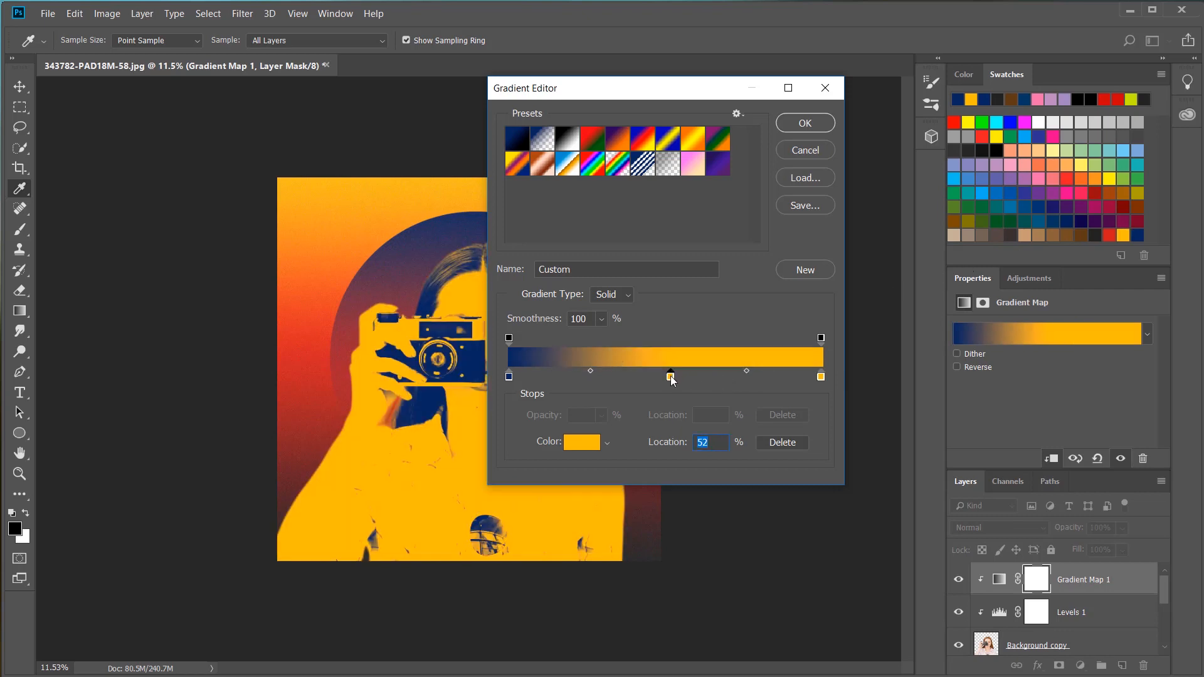
pyautogui.moveTo(671, 375); pyautogui.dragTo(667, 376)
pyautogui.click(1112, 236)
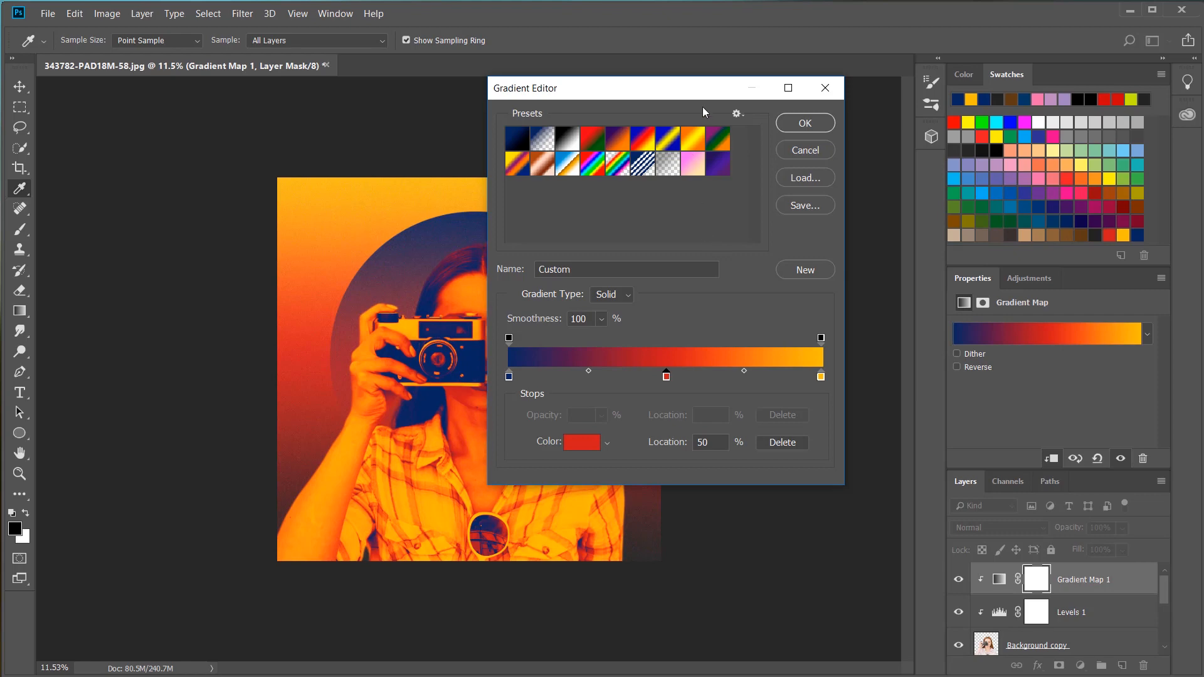
pyautogui.click(808, 123)
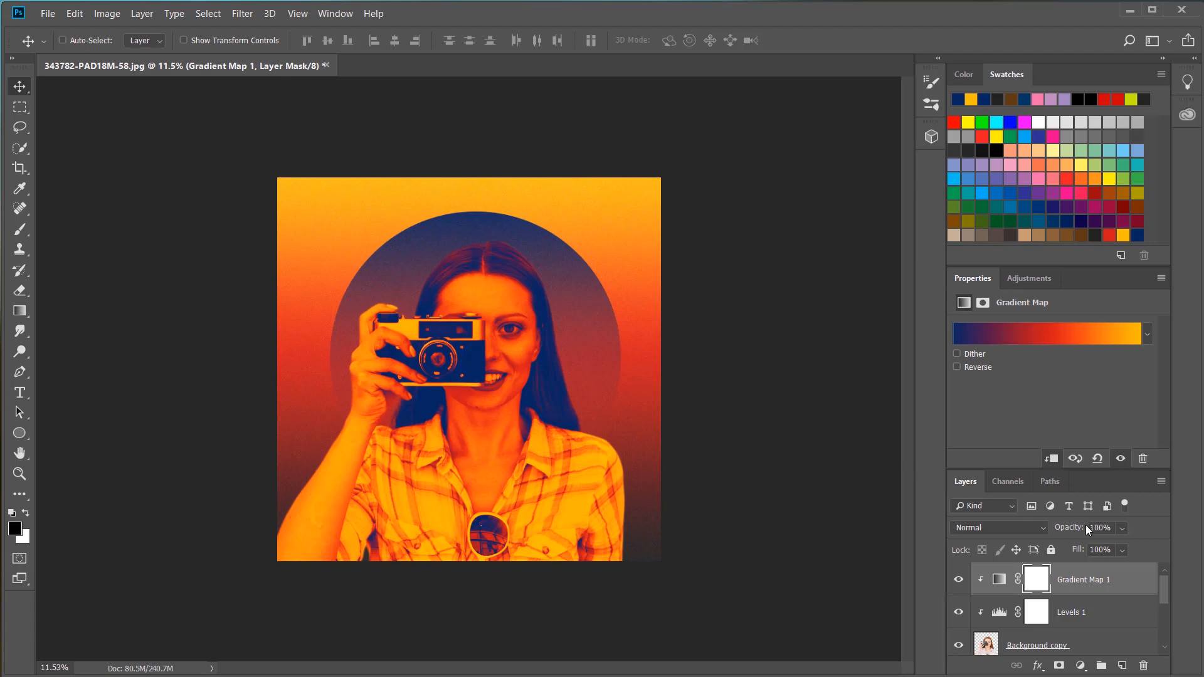
# - Set the Gradient Map 1 layer's blending mode to Soft Light and reduce its opacity
pyautogui.click(1041, 528)
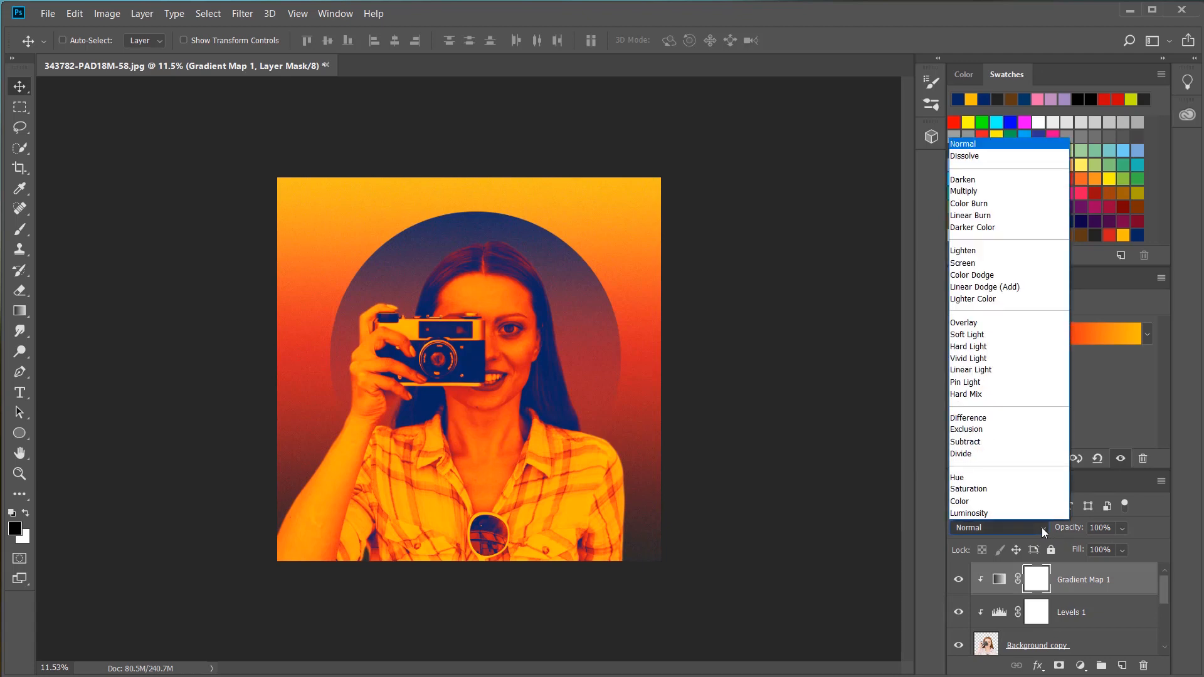
pyautogui.click(998, 333)
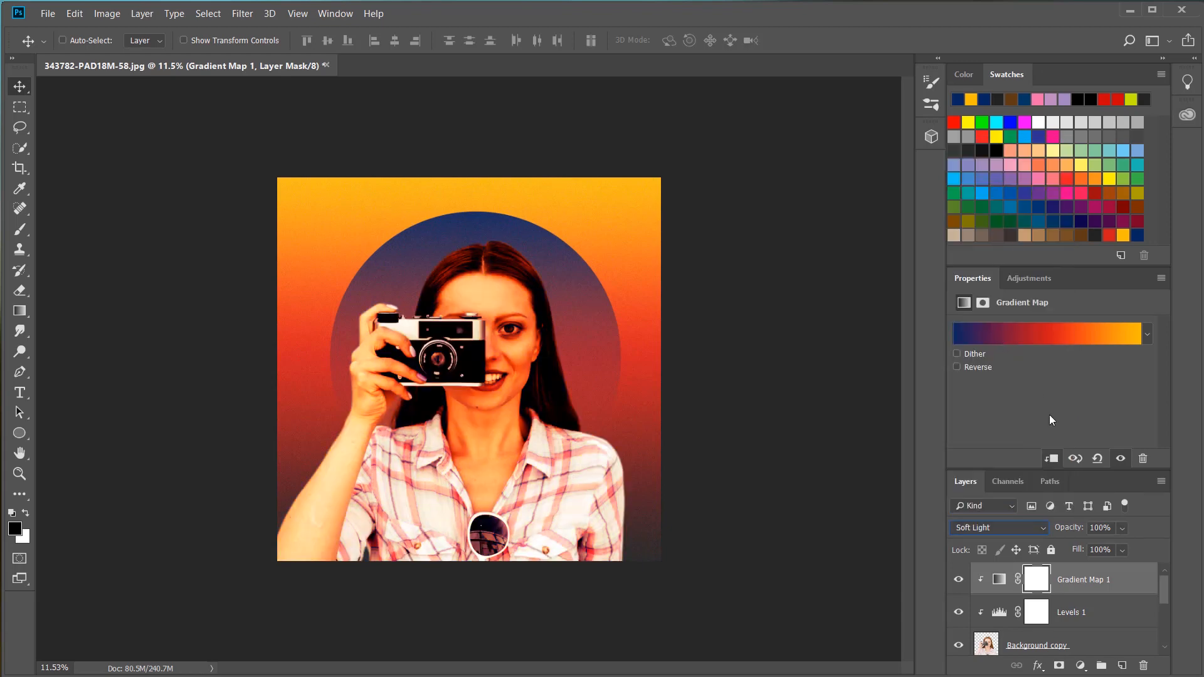
pyautogui.click(1121, 528)
pyautogui.moveTo(1138, 544); pyautogui.dragTo(1121, 542)
# - Add a new empty layer above Gradient Map 1 and name it Gradiente superpuesto
pyautogui.click(1121, 666)
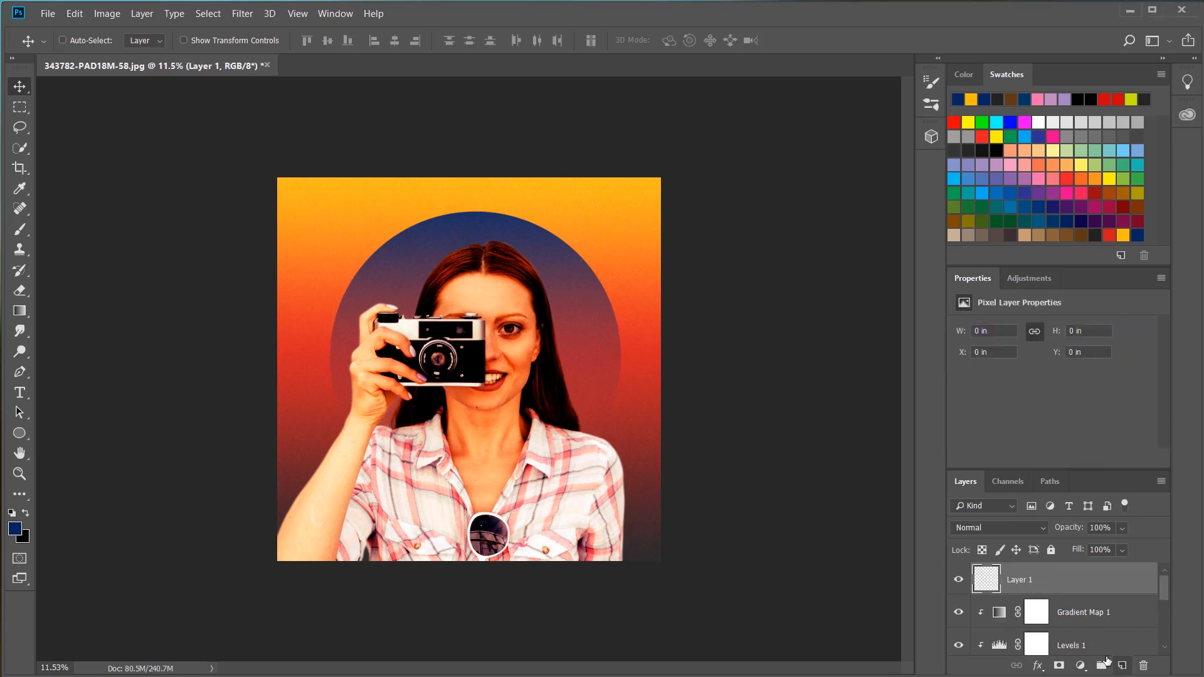
pyautogui.doubleClick(1020, 582)
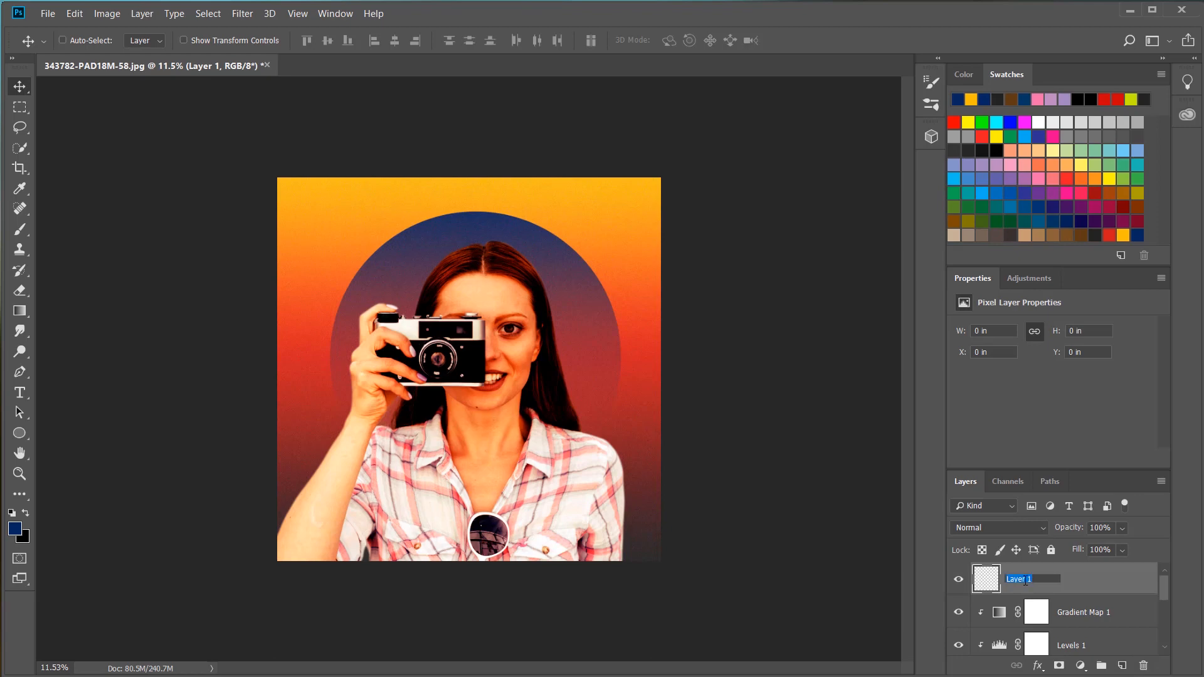
pyautogui.write('Gradiente superpuesto')
pyautogui.press('Return')
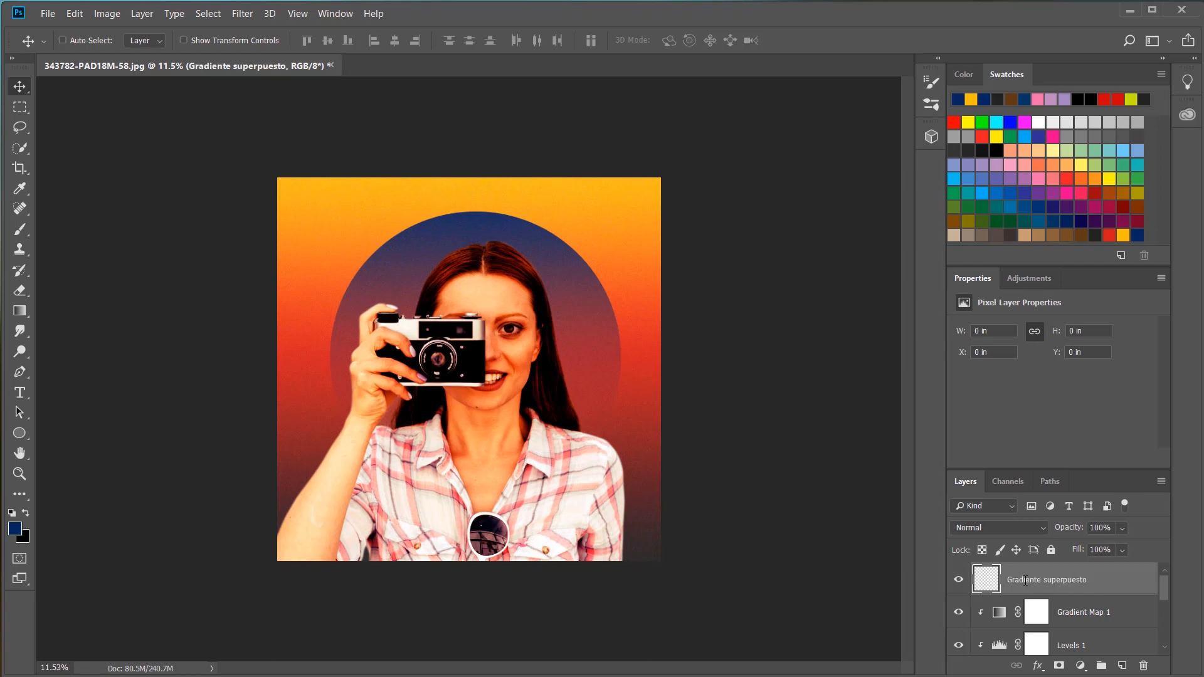
# - Clip the Gradiente superpuesto layer to the Background copy layer with a clipping mask
pyautogui.press('alt')
pyautogui.keyDown('alt'); pyautogui.click(996, 593); pyautogui.keyUp('alt')
pyautogui.scroll(-1, 996, 595)
pyautogui.scroll(1, 996, 601)
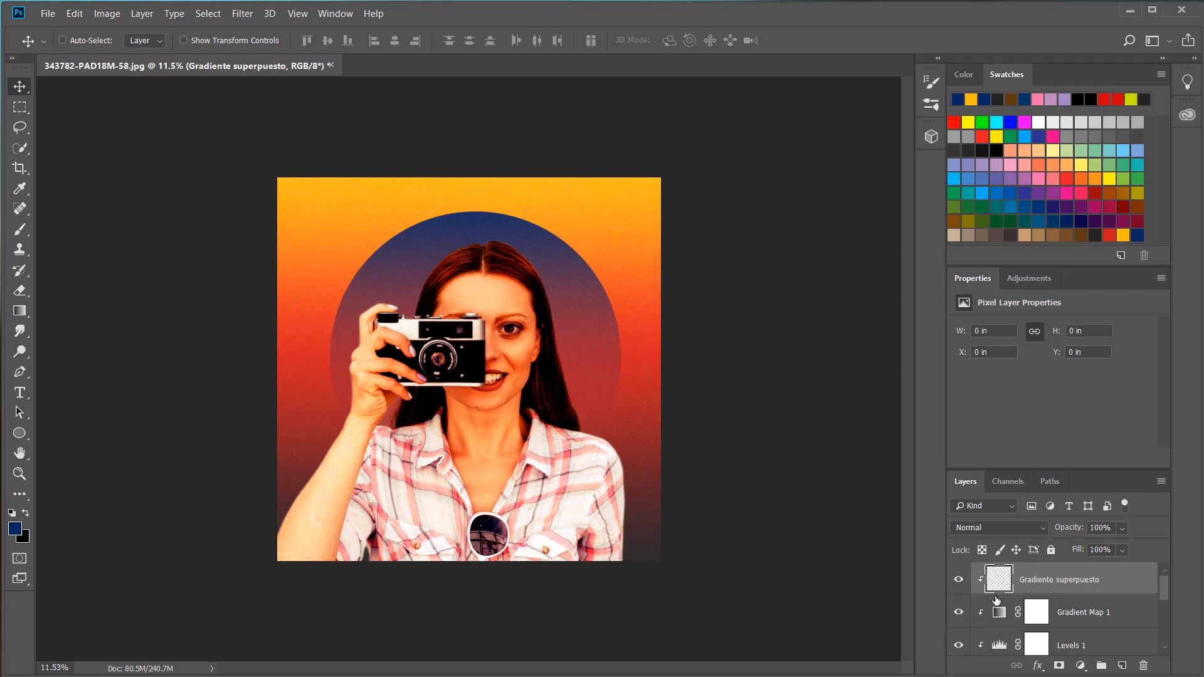
pyautogui.scroll(-1, 996, 601)
pyautogui.scroll(1, 996, 601)
pyautogui.scroll(-3, 996, 601)
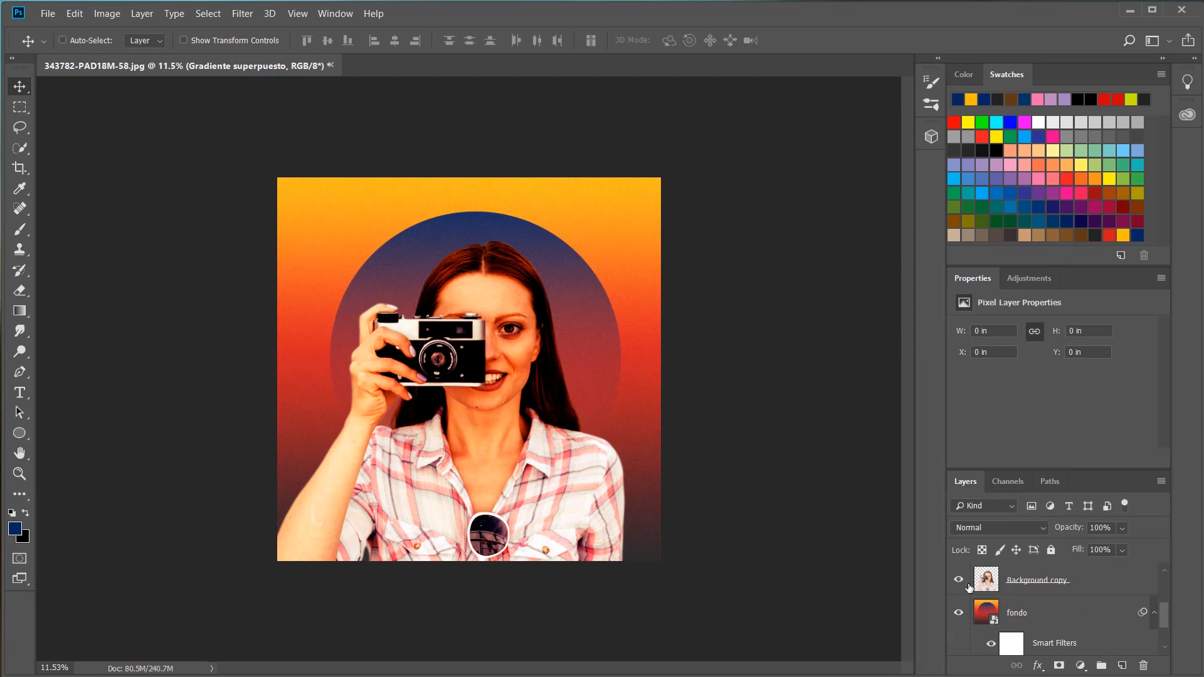
pyautogui.scroll(3, 1041, 610)
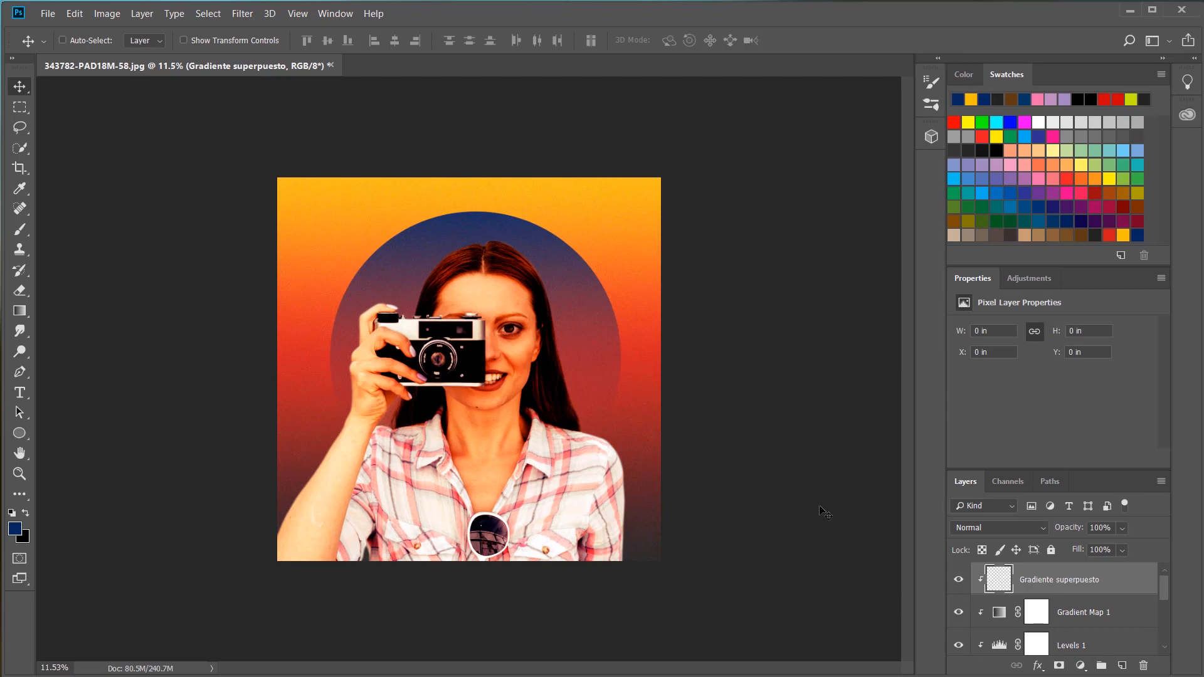
# - Configure the Gradient tool with a two-color gradient from navy blue at 0% to red at 100%
pyautogui.click(20, 312)
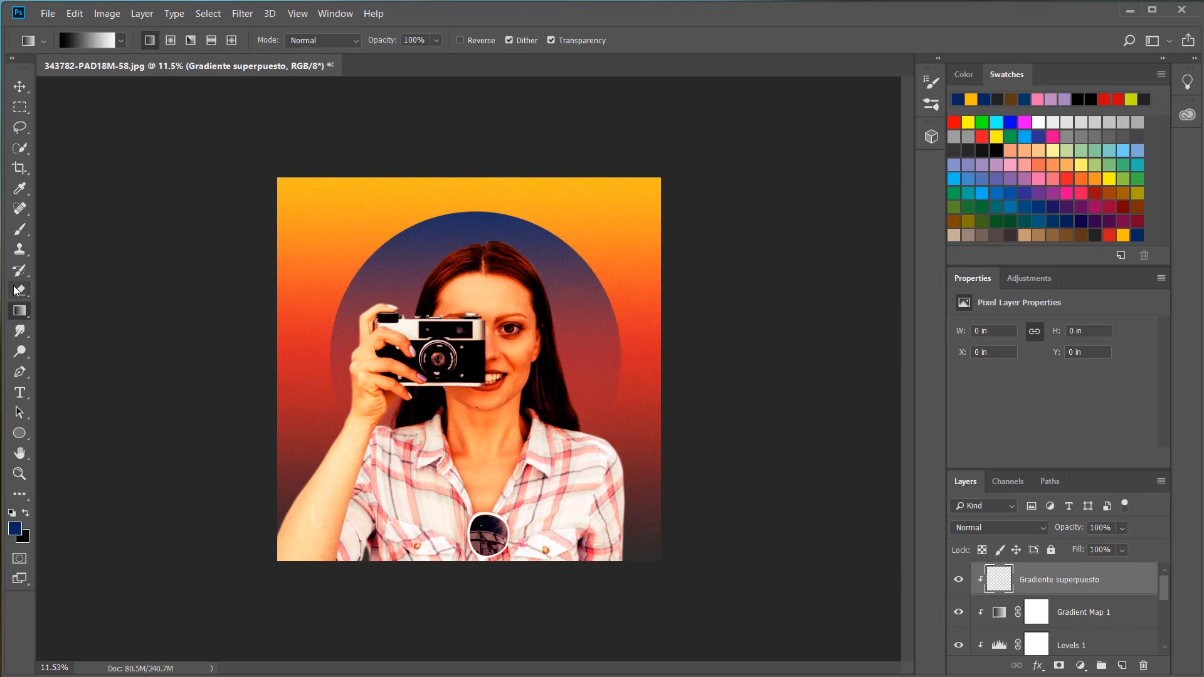
pyautogui.click(87, 42)
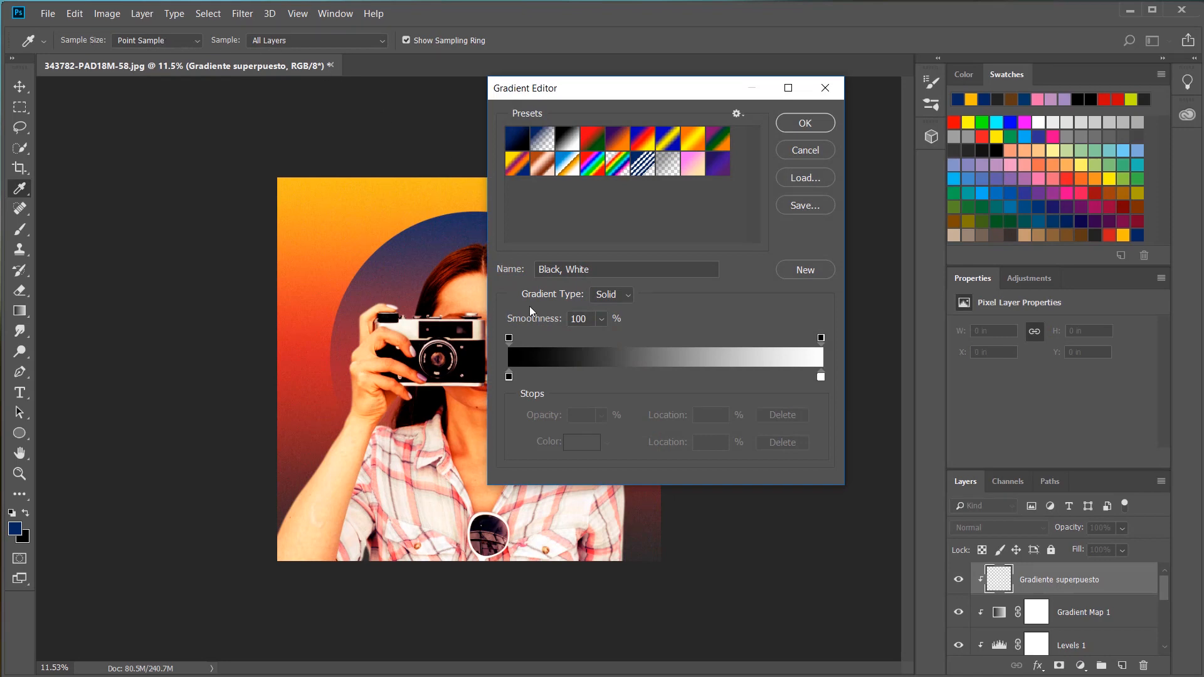
pyautogui.click(509, 377)
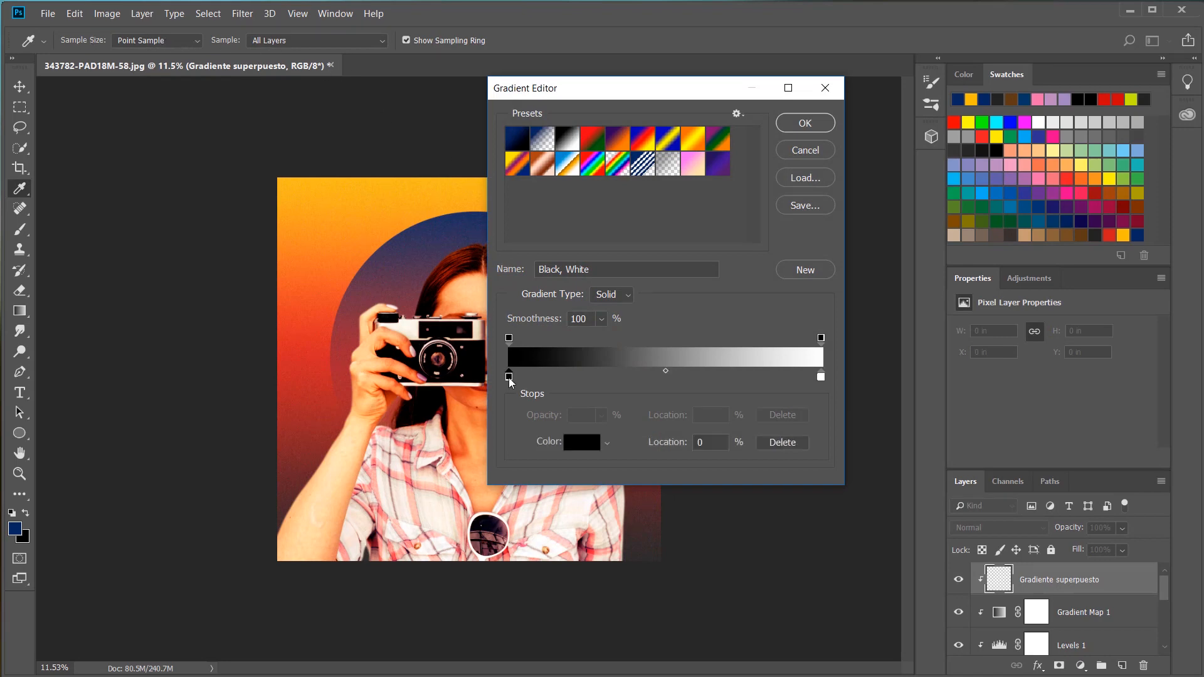
pyautogui.click(1138, 236)
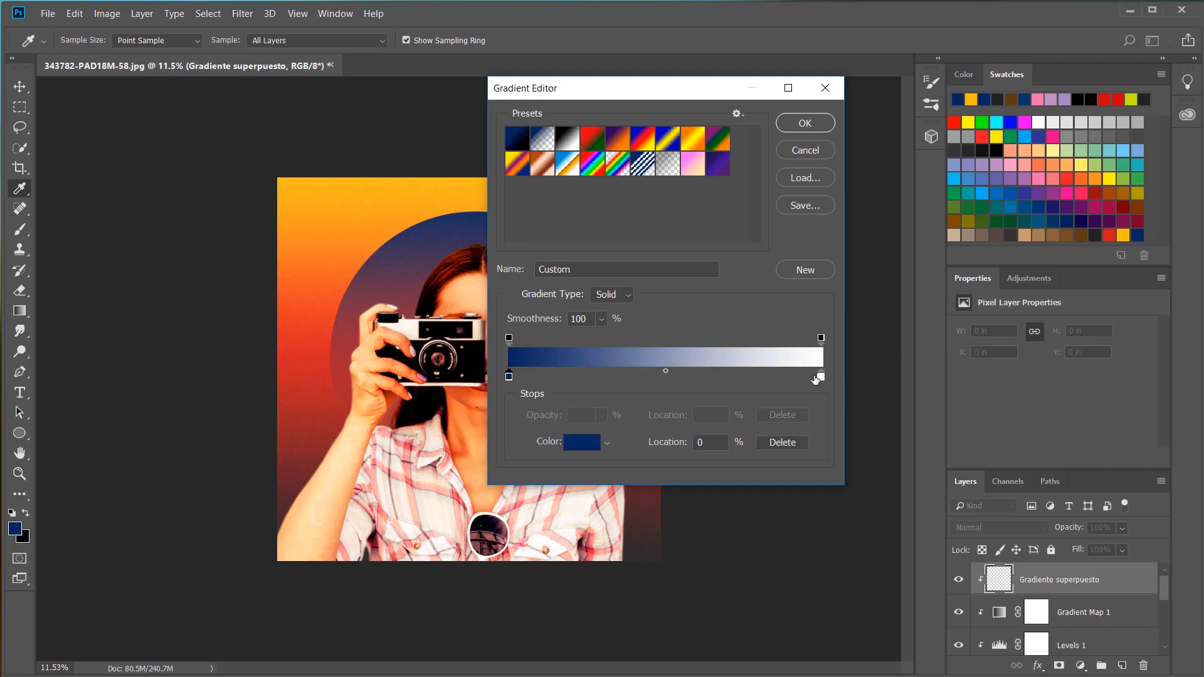
pyautogui.click(819, 377)
pyautogui.click(1110, 234)
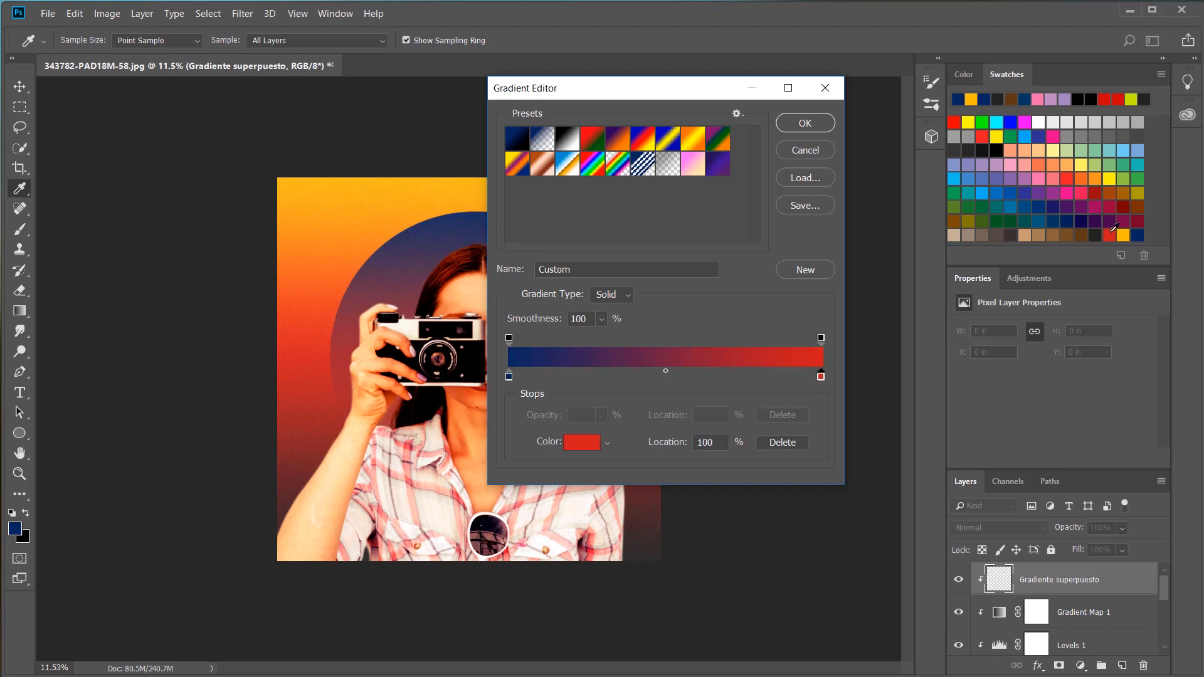
pyautogui.click(806, 125)
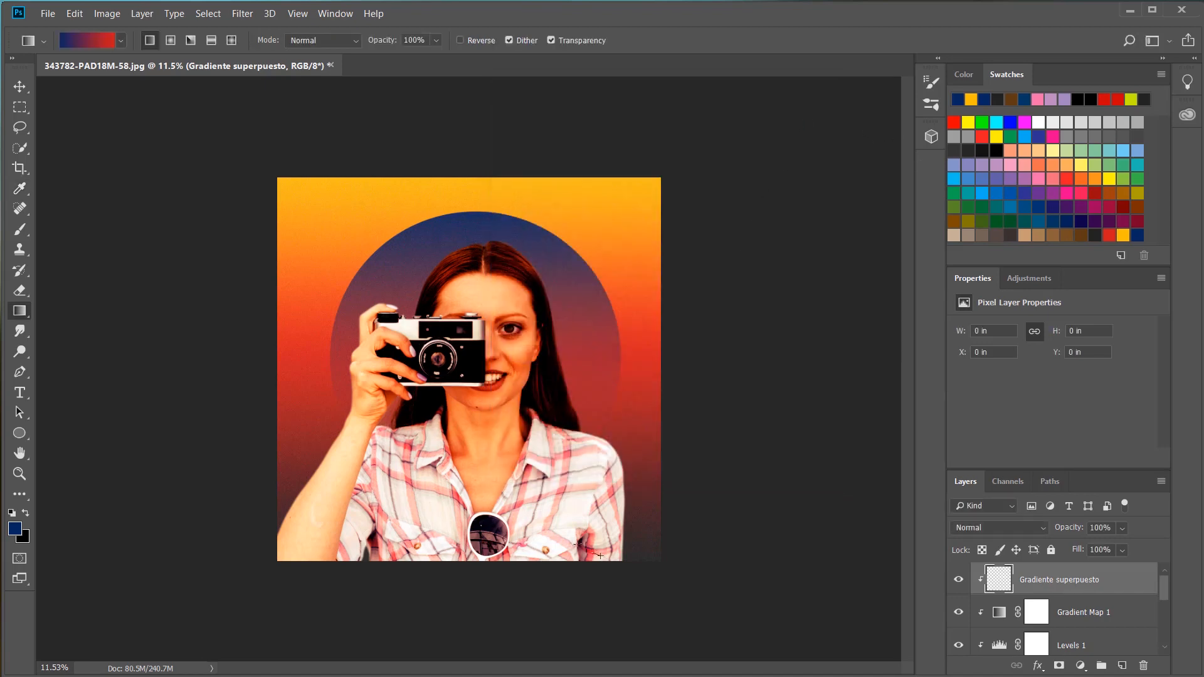
# - Fill the Gradiente superpuesto layer with a short diagonal navy-to-red gradient starting at the image's lower-right corner, keeping navy on the woman's shoulder
pyautogui.moveTo(593, 553); pyautogui.dragTo(520, 509)
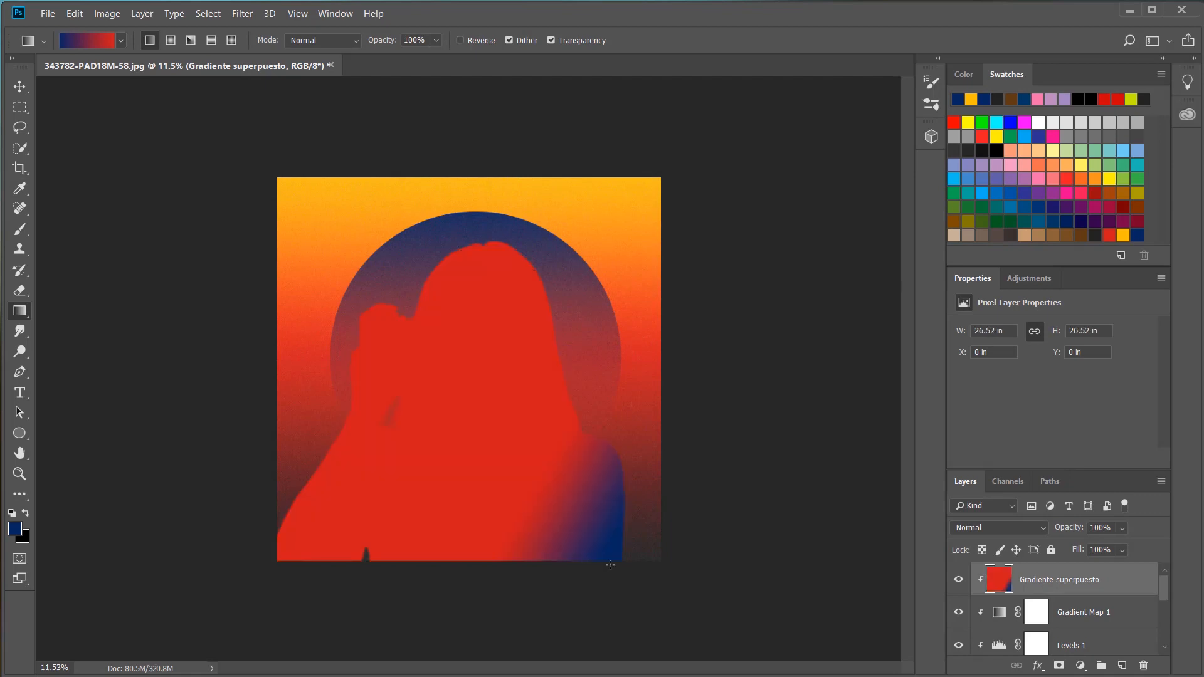
pyautogui.moveTo(612, 563); pyautogui.dragTo(546, 501)
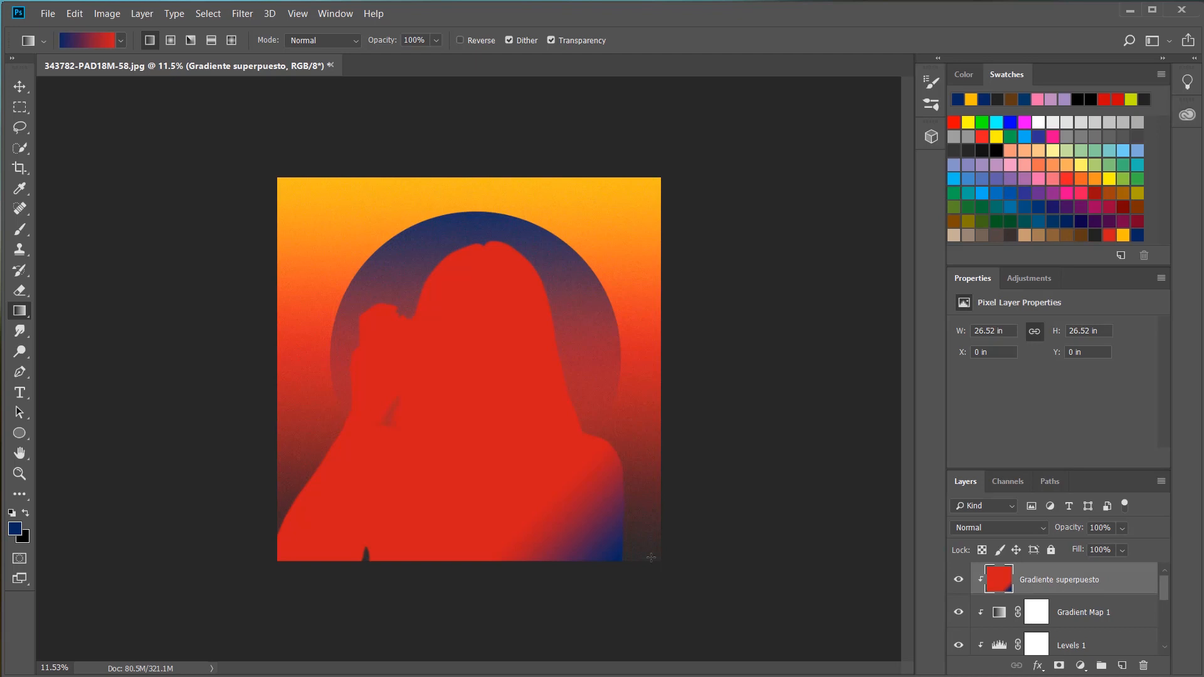
# - Add a layer mask to Gradiente superpuesto and set the Gradient tool to the Black, White preset
pyautogui.click(1059, 666)
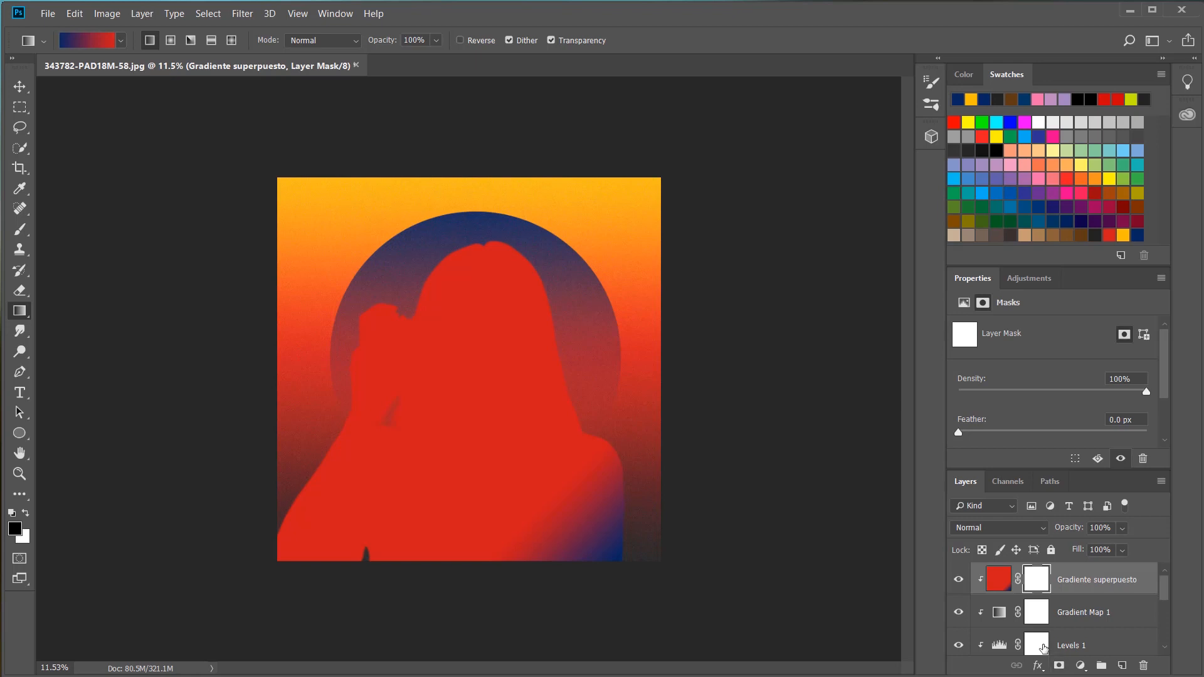
pyautogui.click(92, 44)
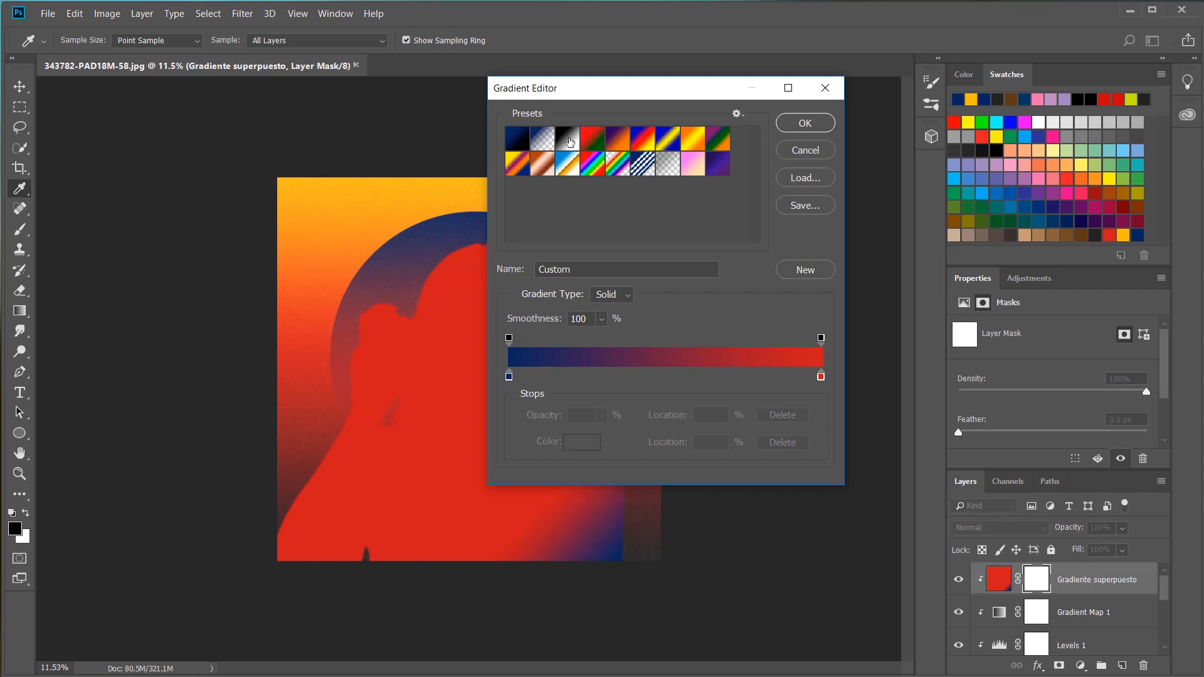
pyautogui.click(573, 141)
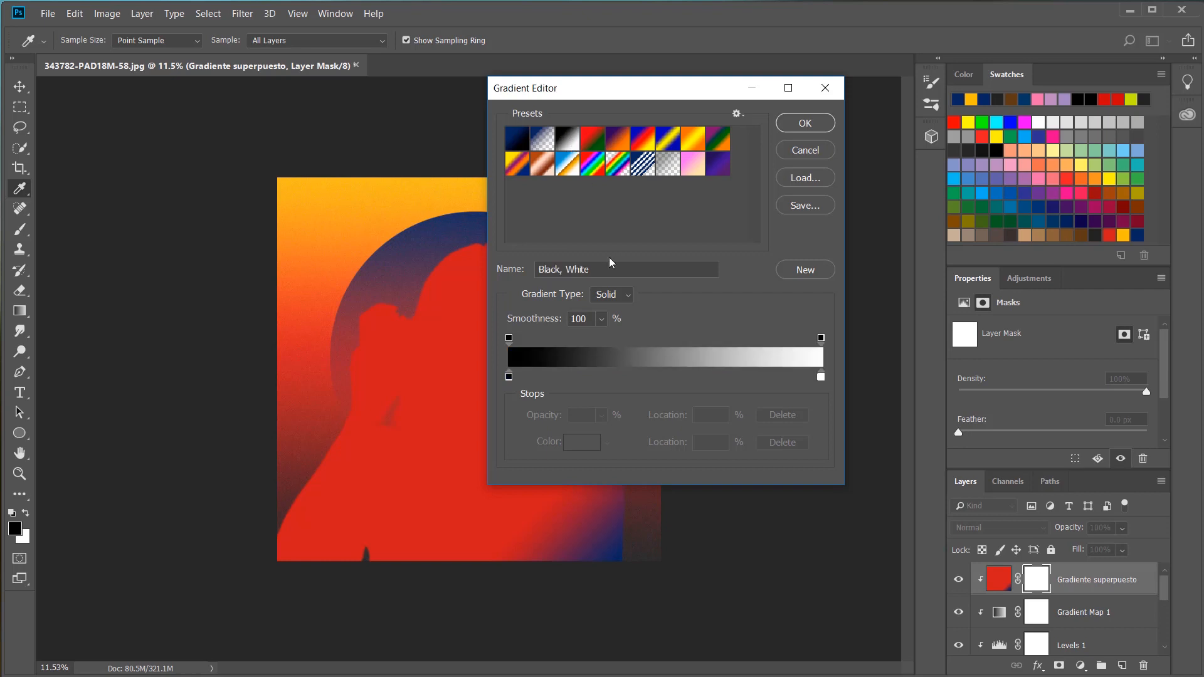
pyautogui.click(818, 124)
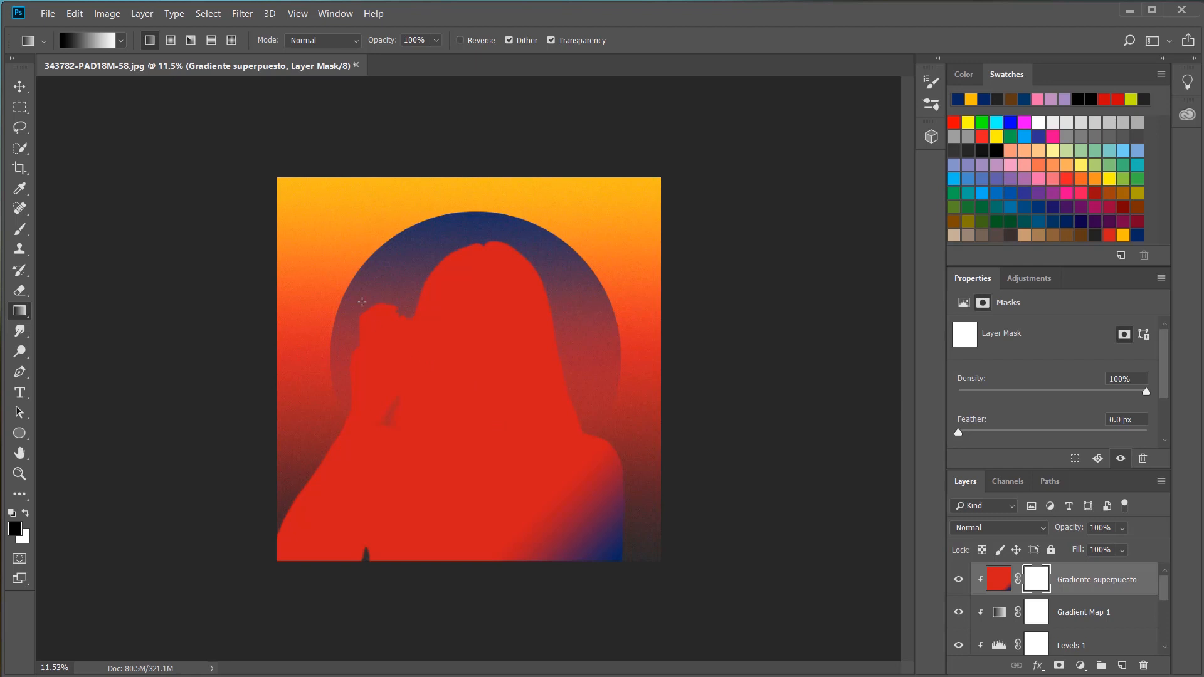
# - Draw a diagonal black-to-white gradient on the mask from the image's upper left to its lower right, refining it until the face and camera show through
pyautogui.moveTo(360, 276); pyautogui.dragTo(536, 482)
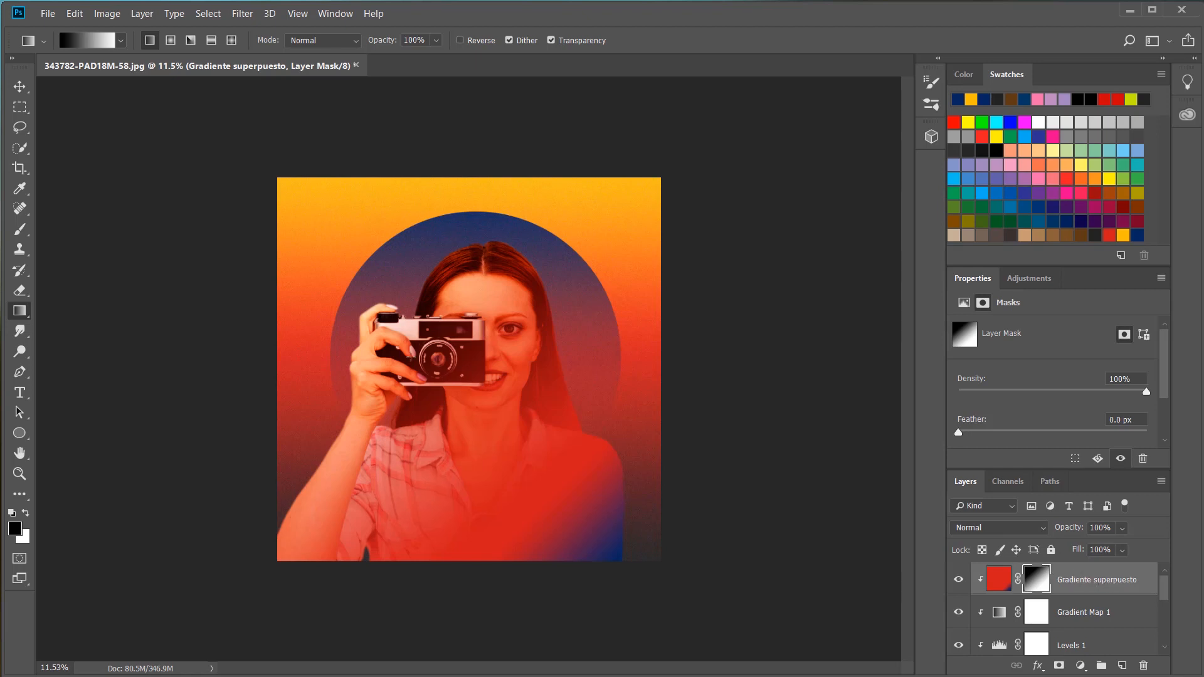
pyautogui.moveTo(333, 296); pyautogui.dragTo(558, 509)
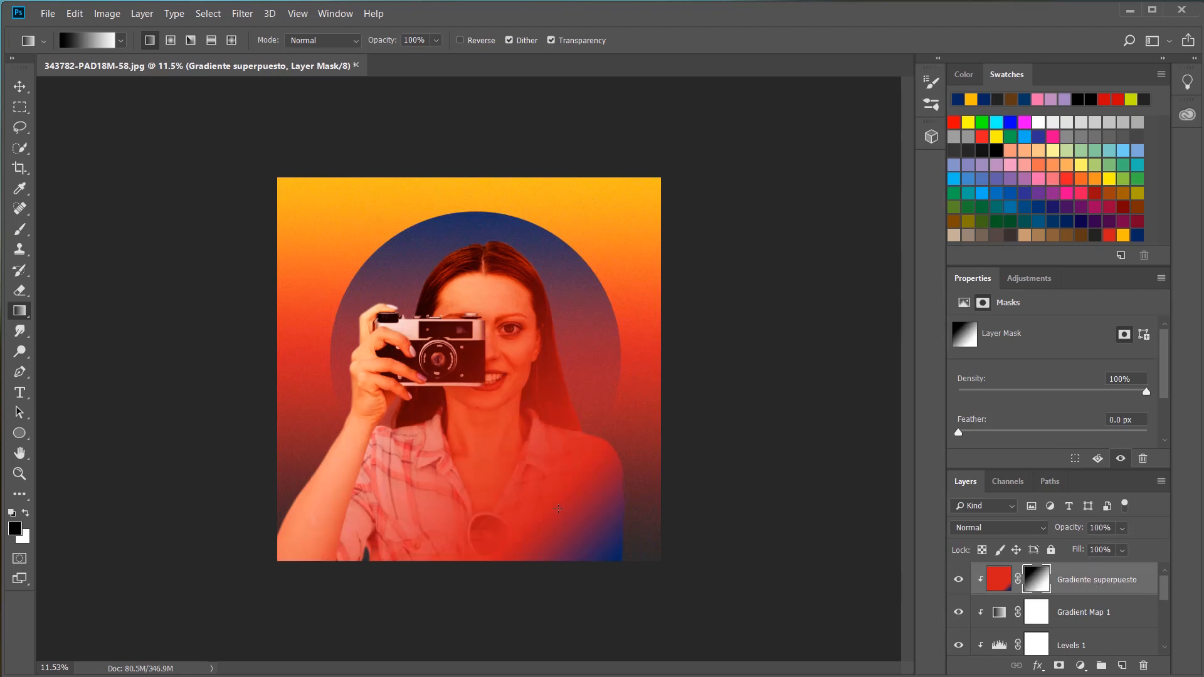
pyautogui.moveTo(355, 284); pyautogui.dragTo(580, 507)
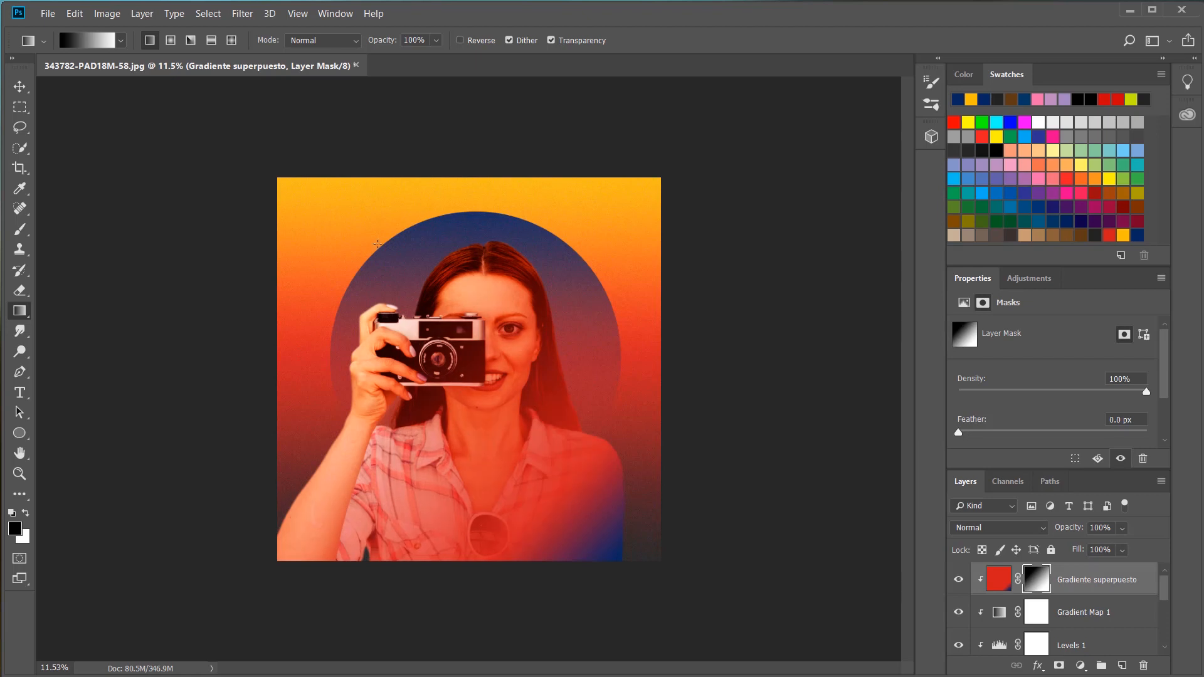
pyautogui.moveTo(375, 222); pyautogui.dragTo(585, 499)
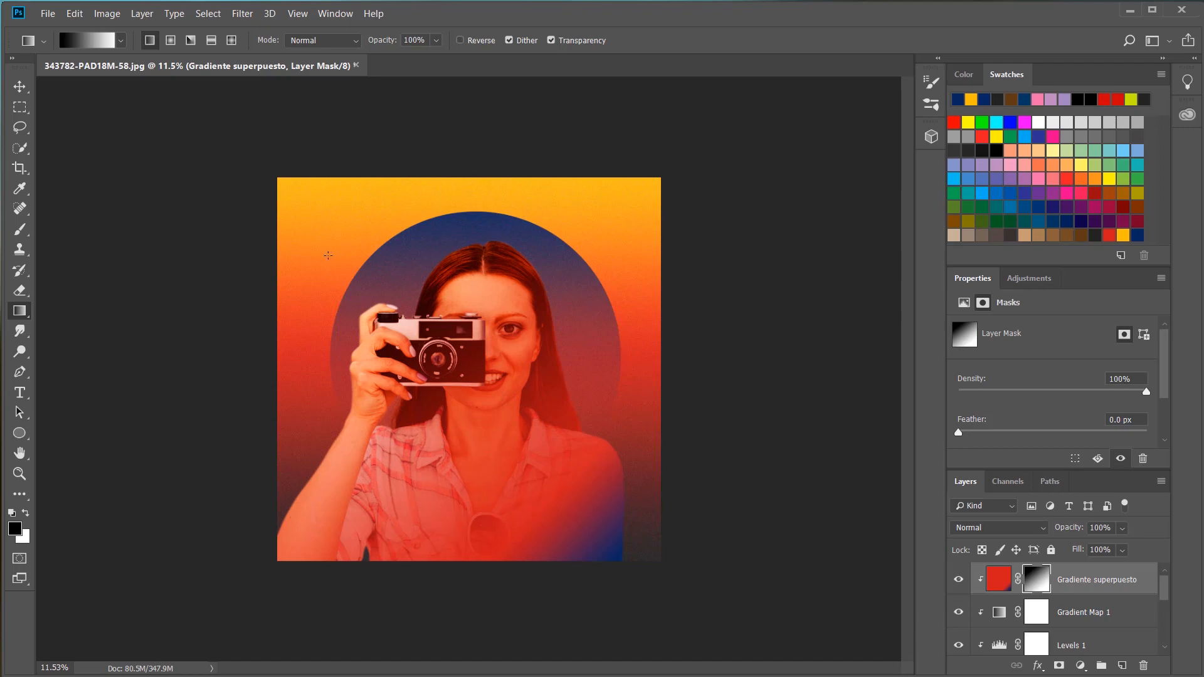
pyautogui.moveTo(327, 256); pyautogui.dragTo(586, 534)
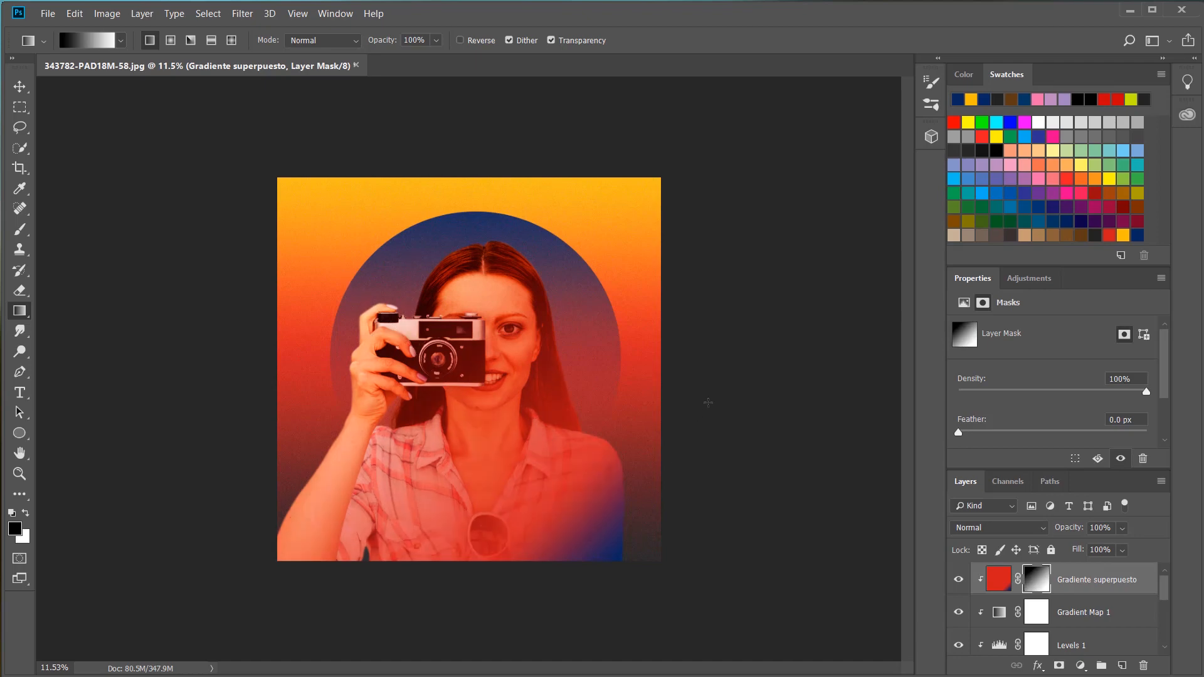
# - Reduce the Gradiente superpuesto layer's opacity to 77%
pyautogui.click(1122, 528)
pyautogui.moveTo(1135, 550)
pyautogui.mouseDown()
pyautogui.moveTo(1080, 550)
pyautogui.moveTo(1123, 549)
pyautogui.mouseUp()
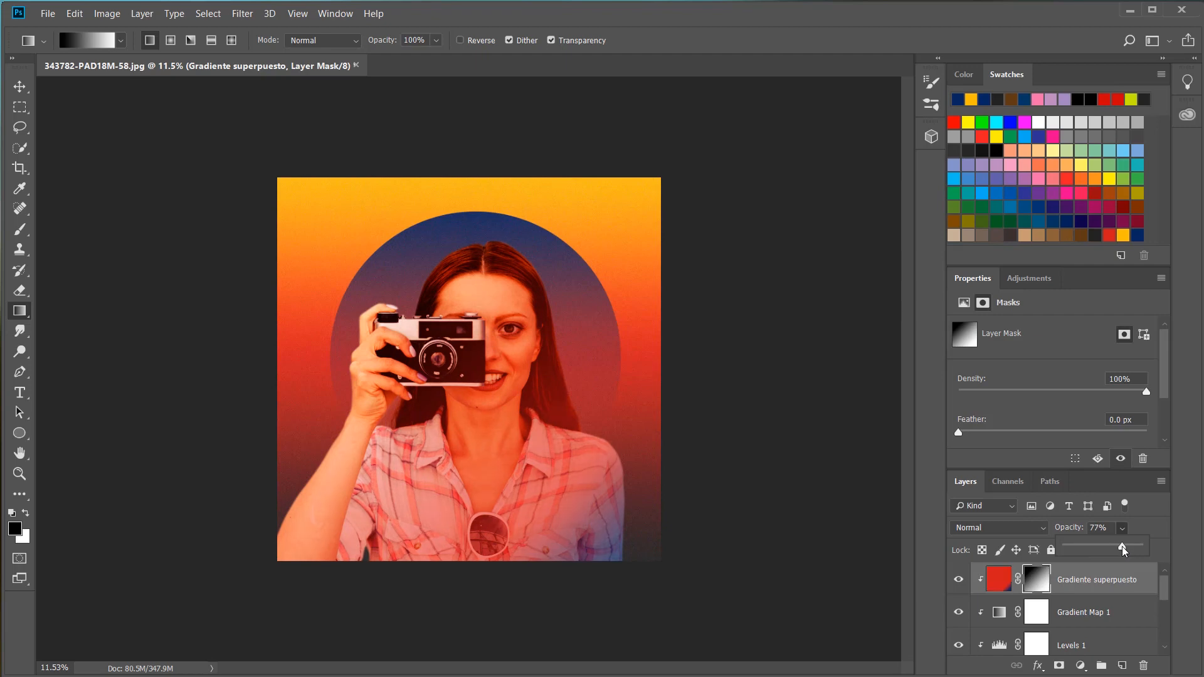